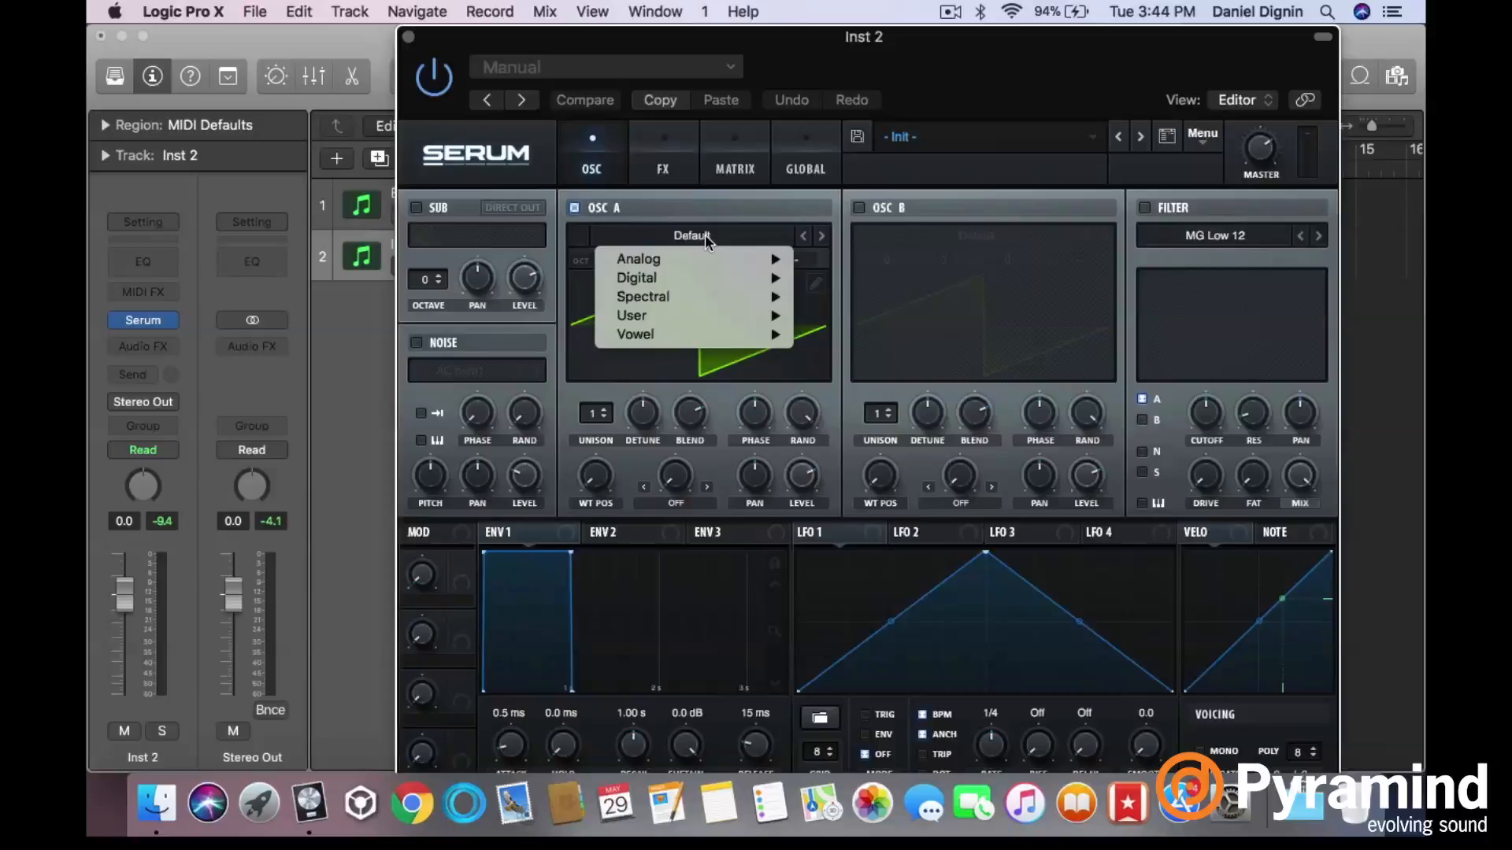
- Load the Reesey Mess 3 [SL] spectral wavetable into oscillator A and set its wavetable position to about 28
mouse_move(662, 297)
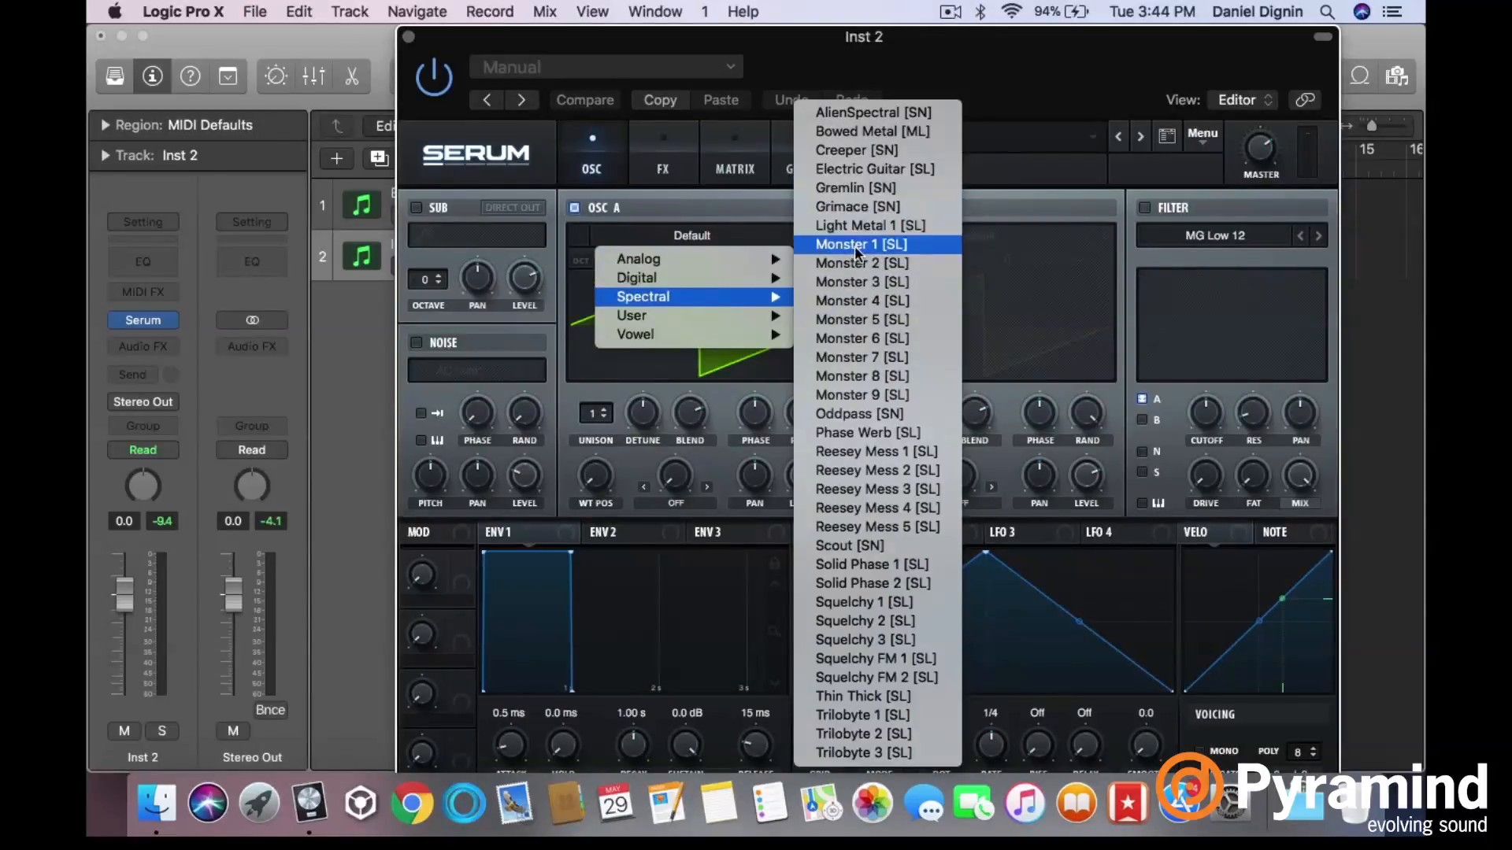
left_click(890, 490)
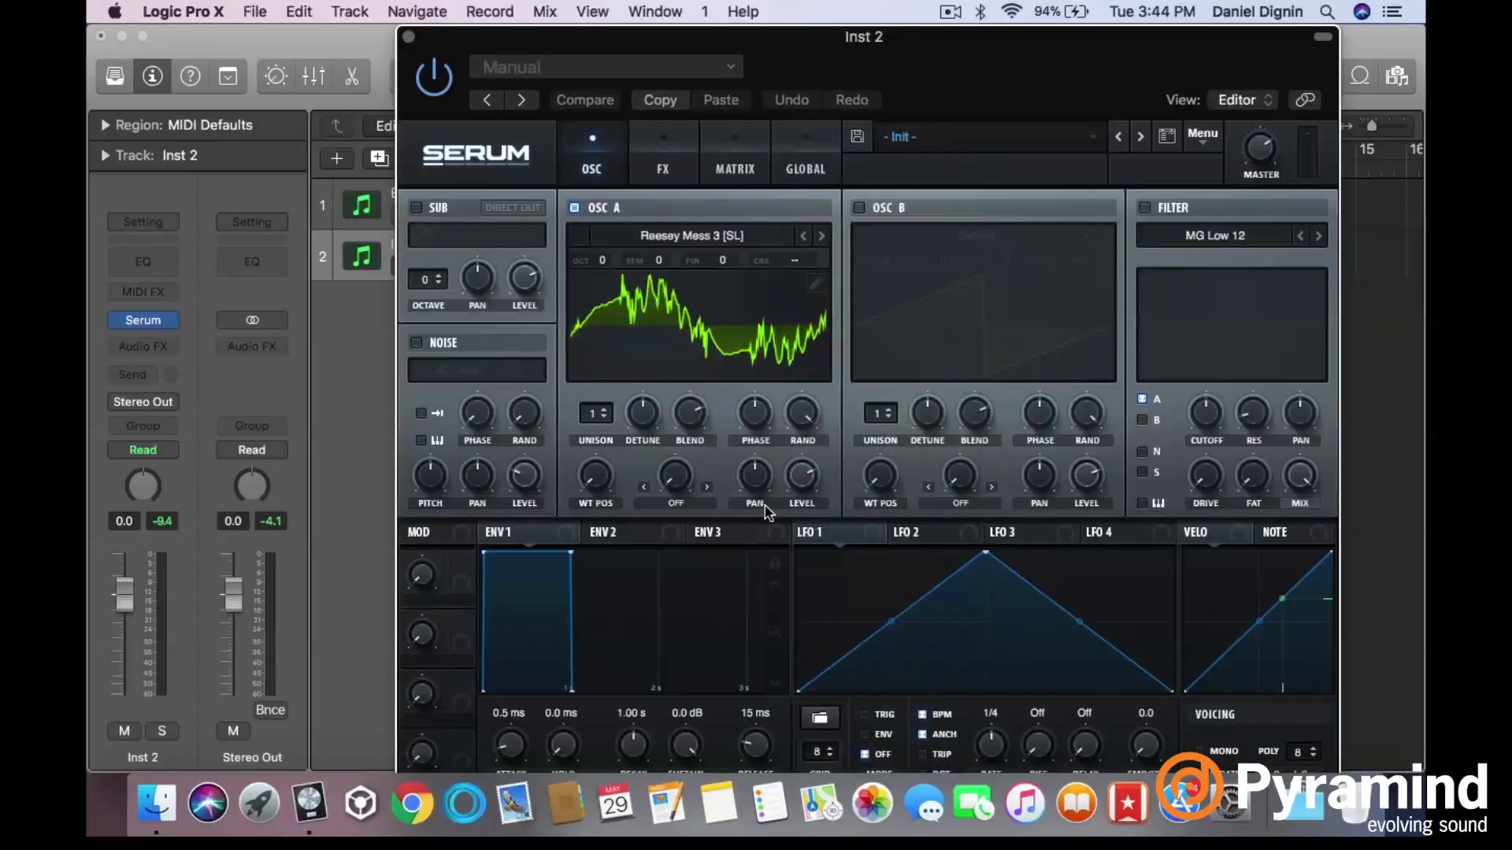
mouse_move(594, 485)
left_mouse_down()
mouse_move(591, 338)
mouse_move(602, 504)
left_mouse_up()
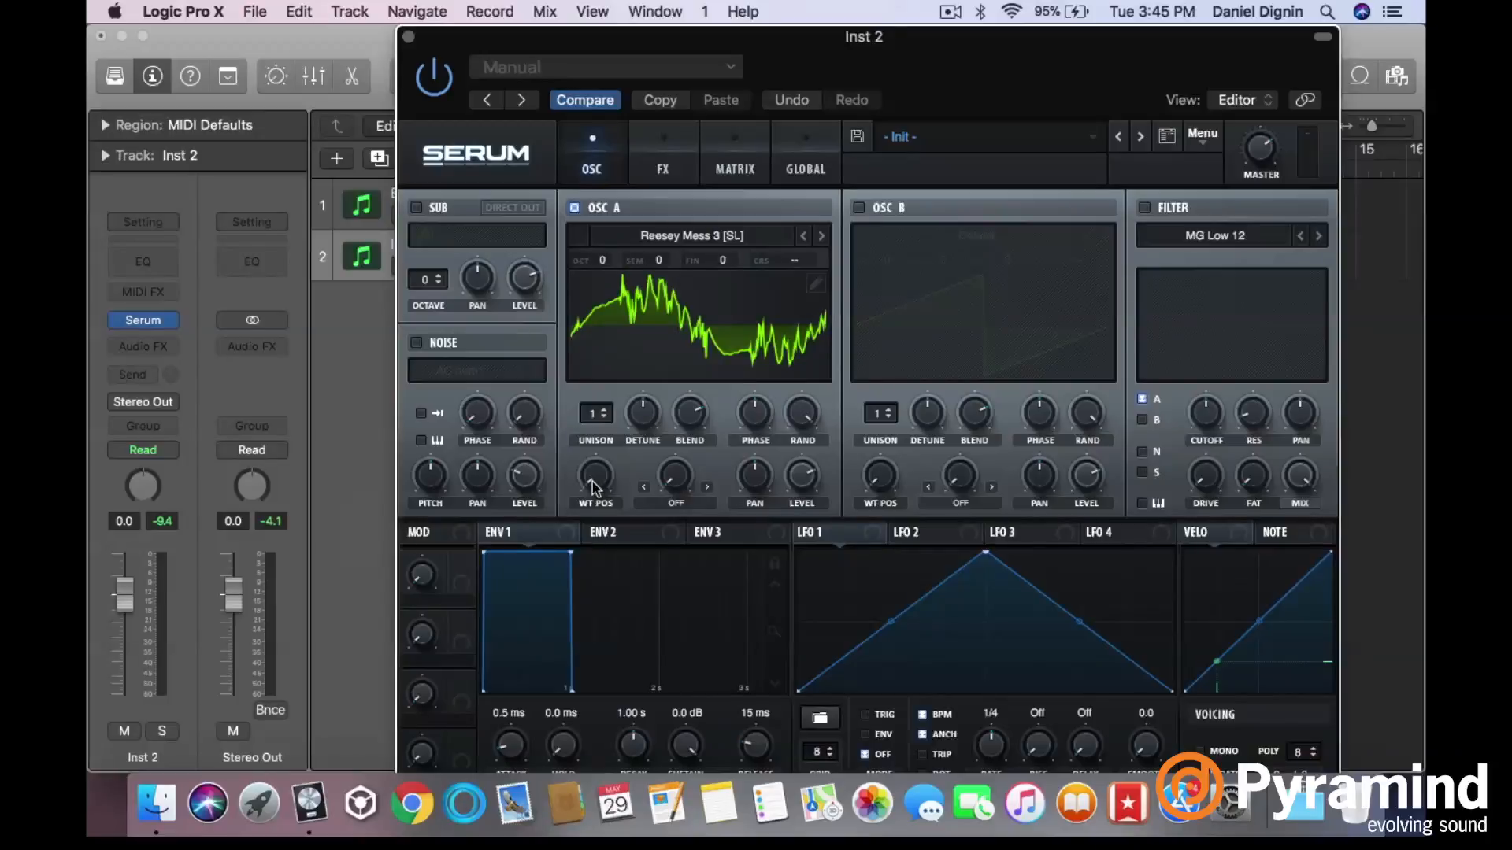
left_click_drag(593, 482, 533, 409)
mouse_move(603, 484)
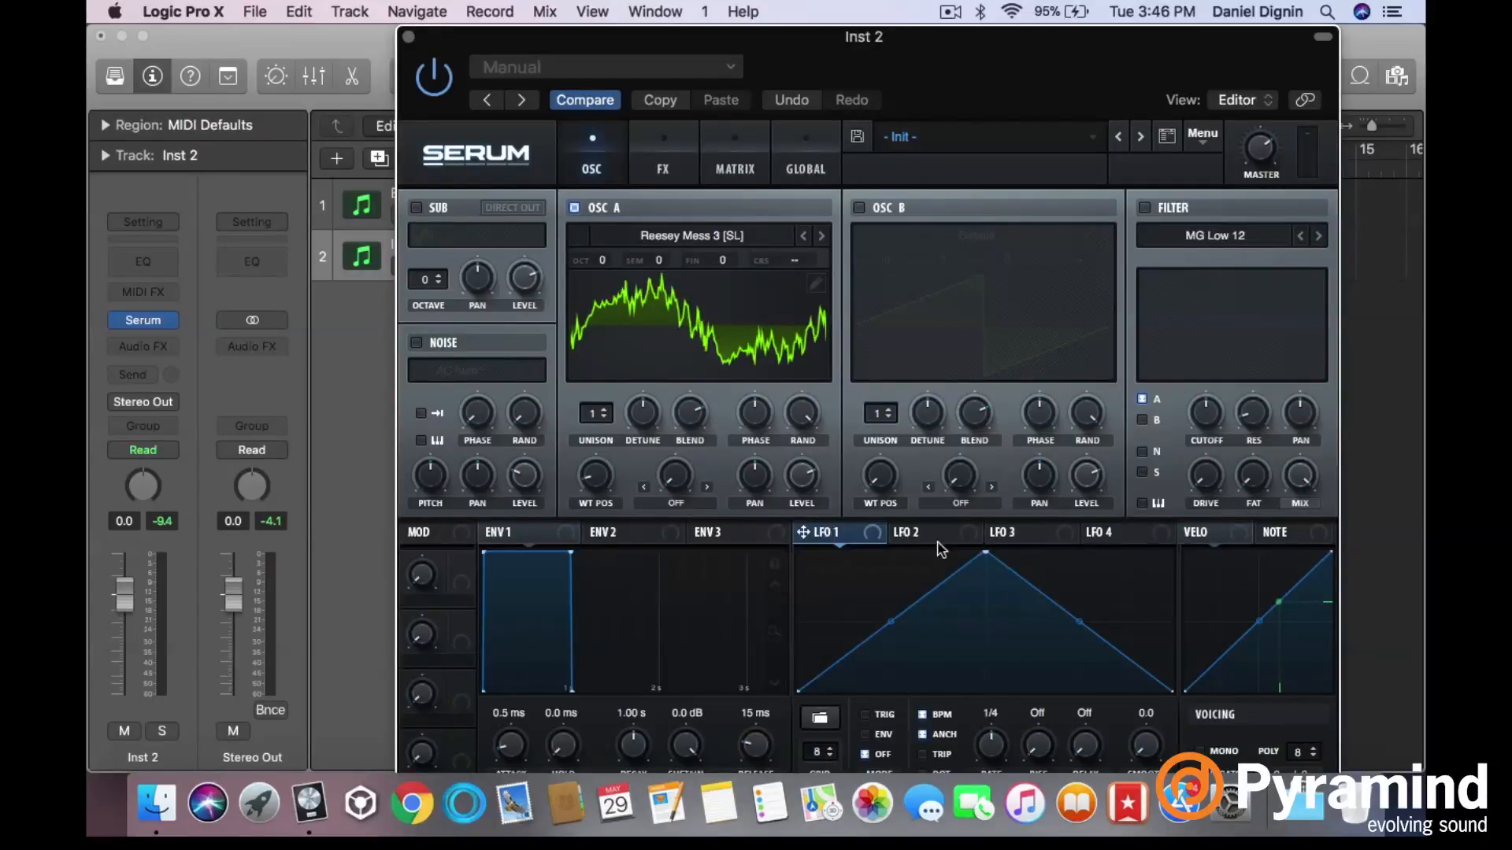
- Reshape LFO 1 into a steep early rise to the peak and a convex fall reaching zero just past the middle
left_click_drag(985, 555, 843, 552)
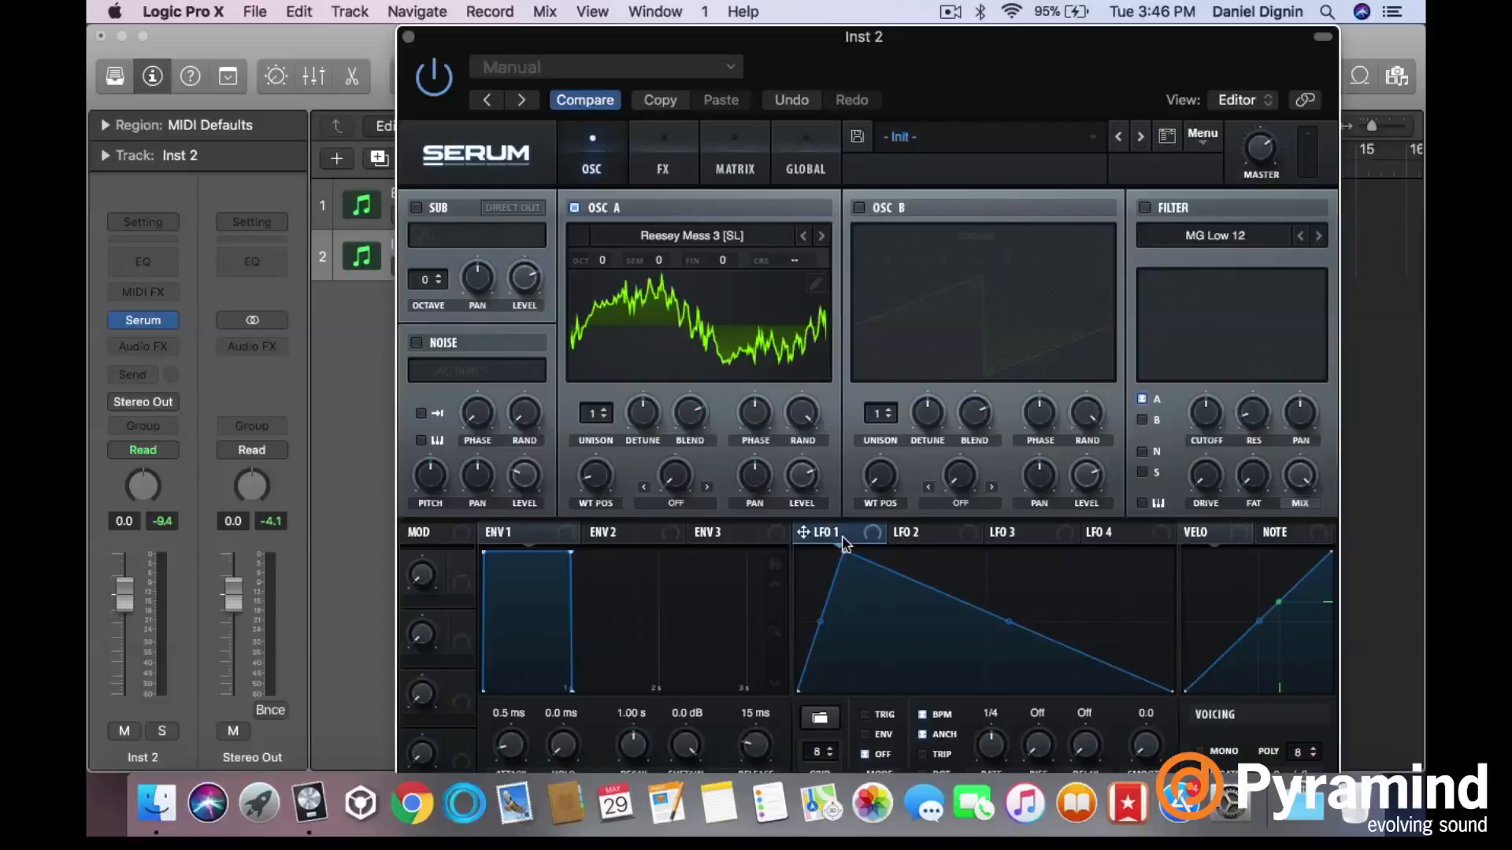
mouse_move(1010, 622)
left_mouse_down()
mouse_move(1003, 650)
mouse_move(1006, 614)
left_mouse_up()
left_click_drag(1153, 667, 992, 693)
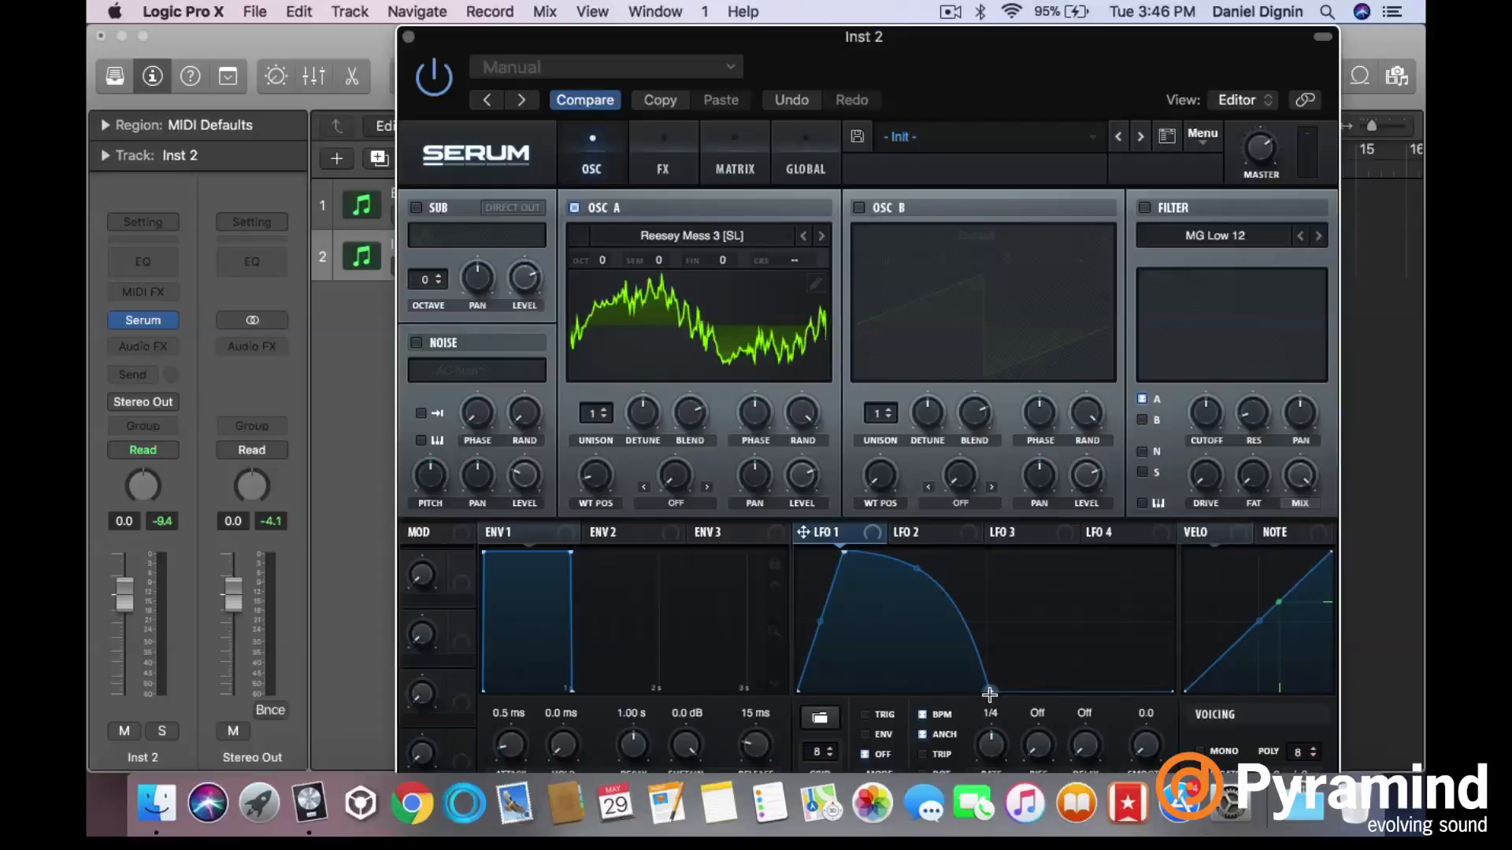
left_click_drag(992, 692, 1004, 693)
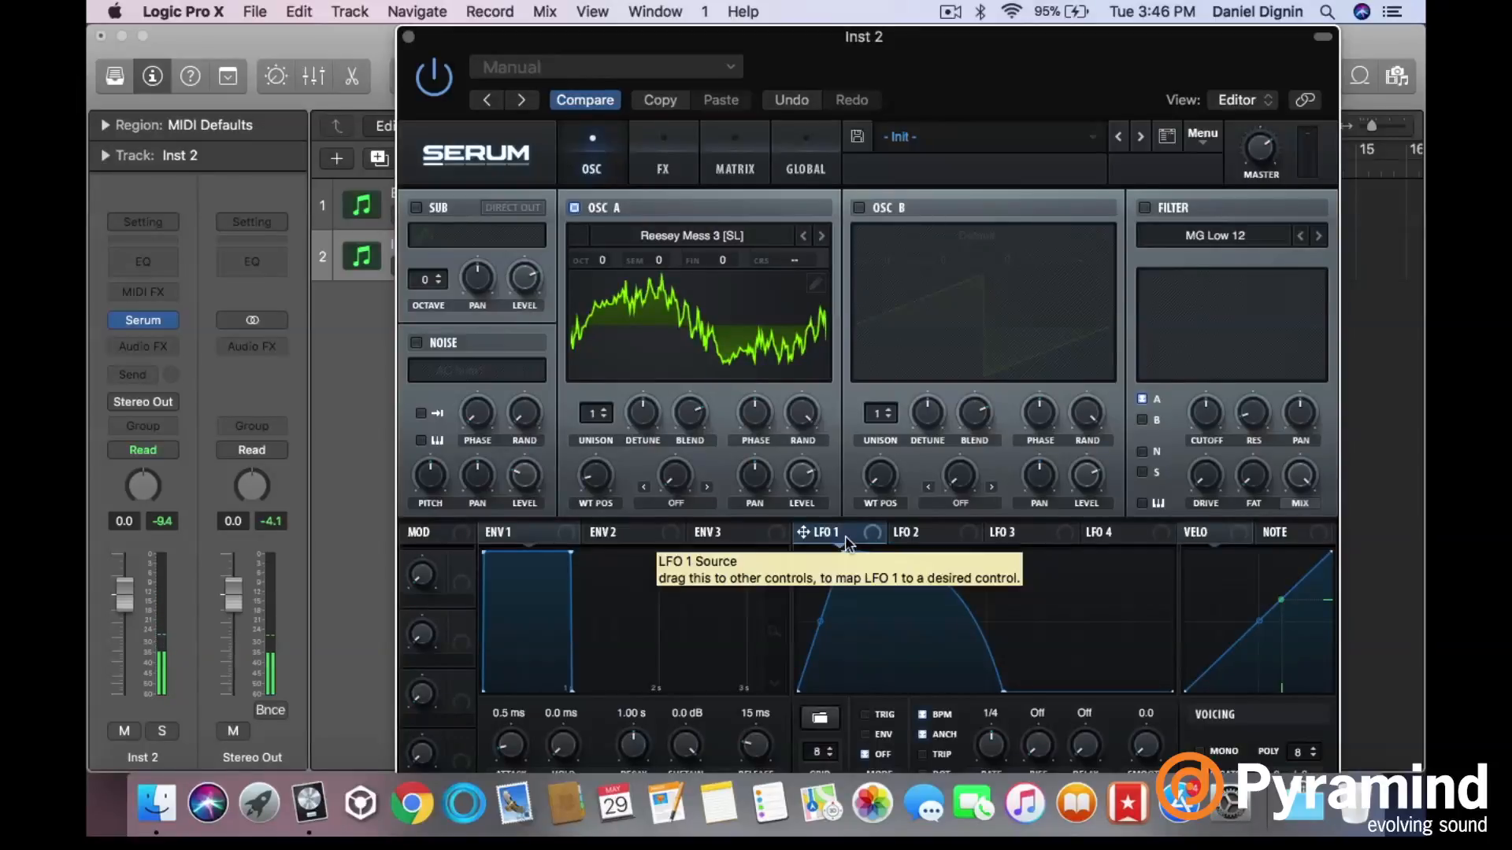
- Assign LFO 1 to oscillator A's wavetable position with an amount of about -38, and set the position to about 49
left_click_drag(591, 484, 590, 483)
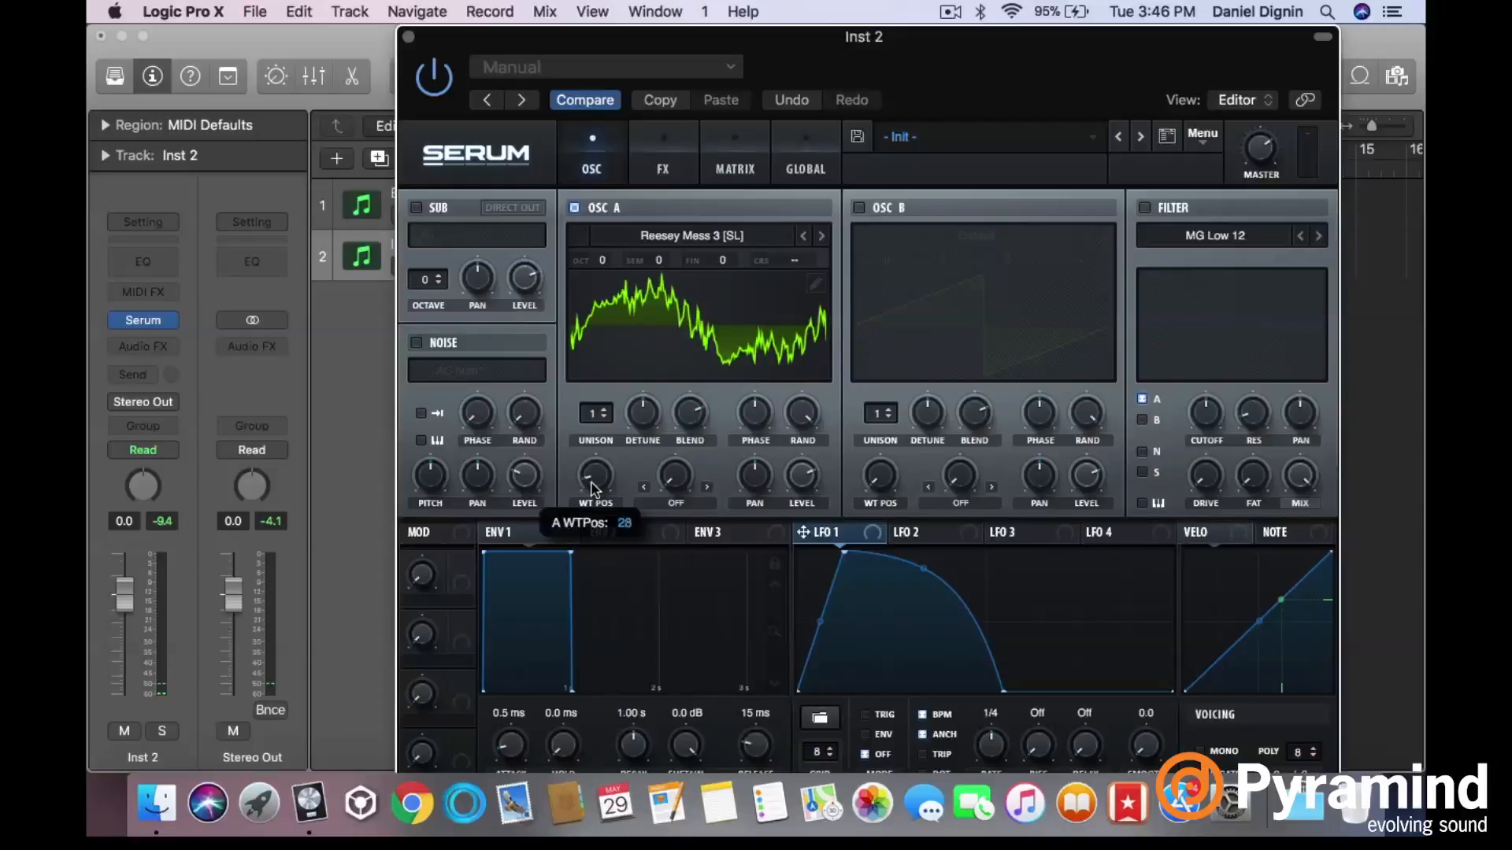
left_click_drag(855, 536, 587, 482)
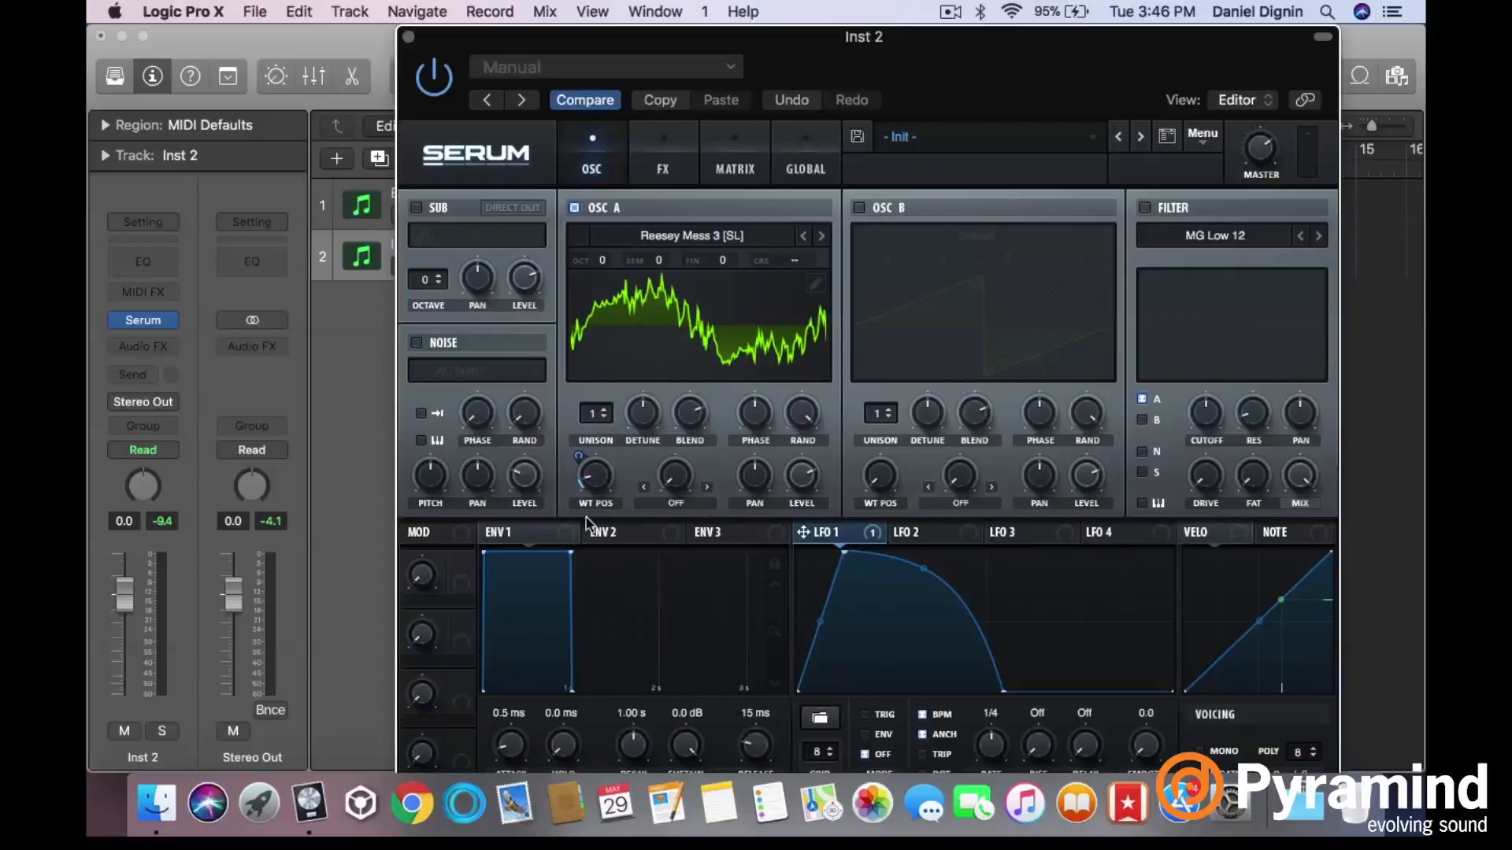
mouse_move(579, 457)
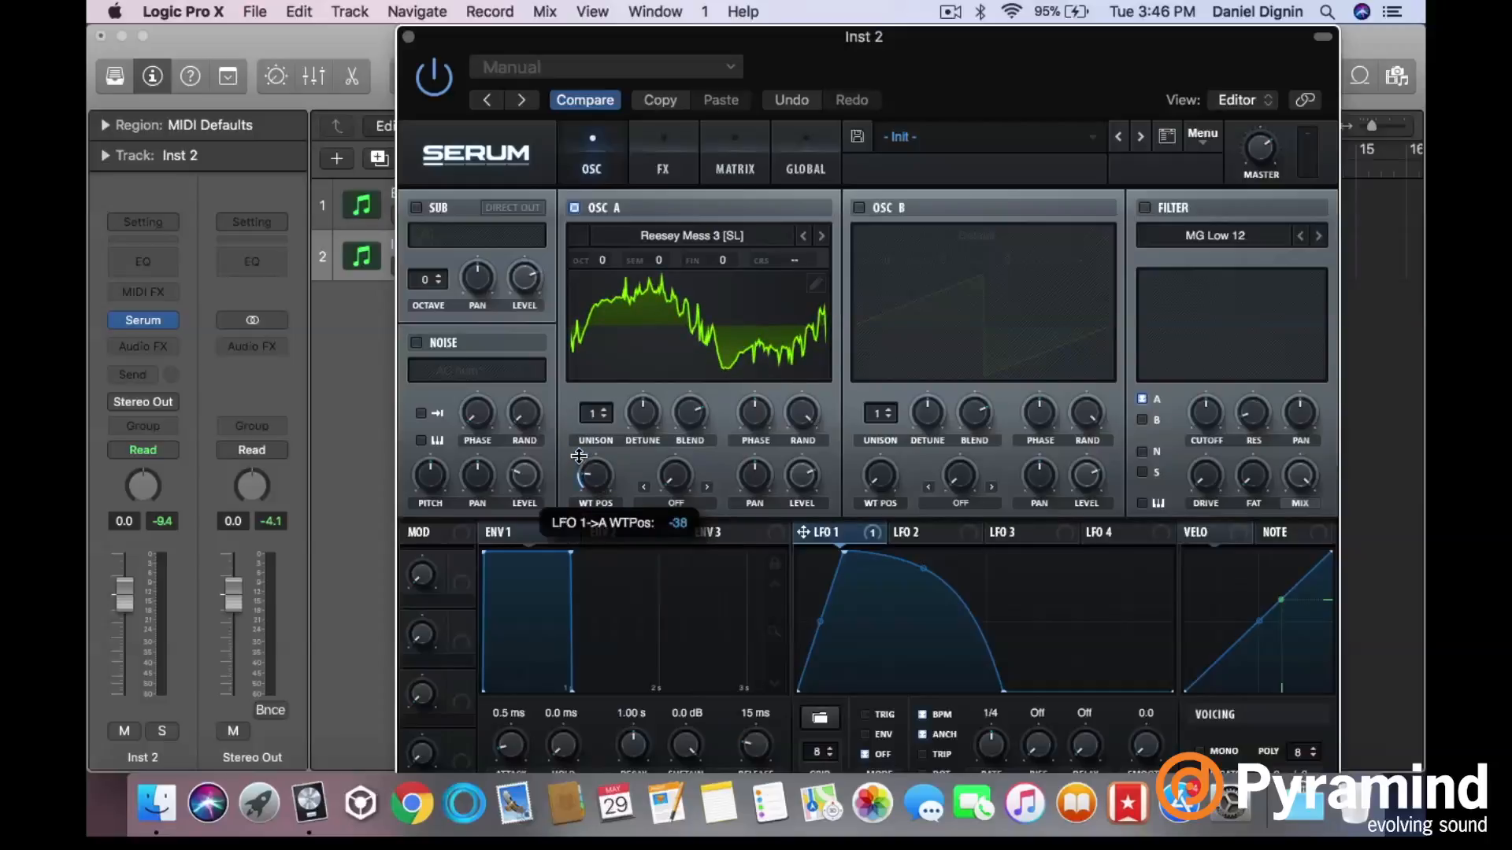
mouse_move(596, 483)
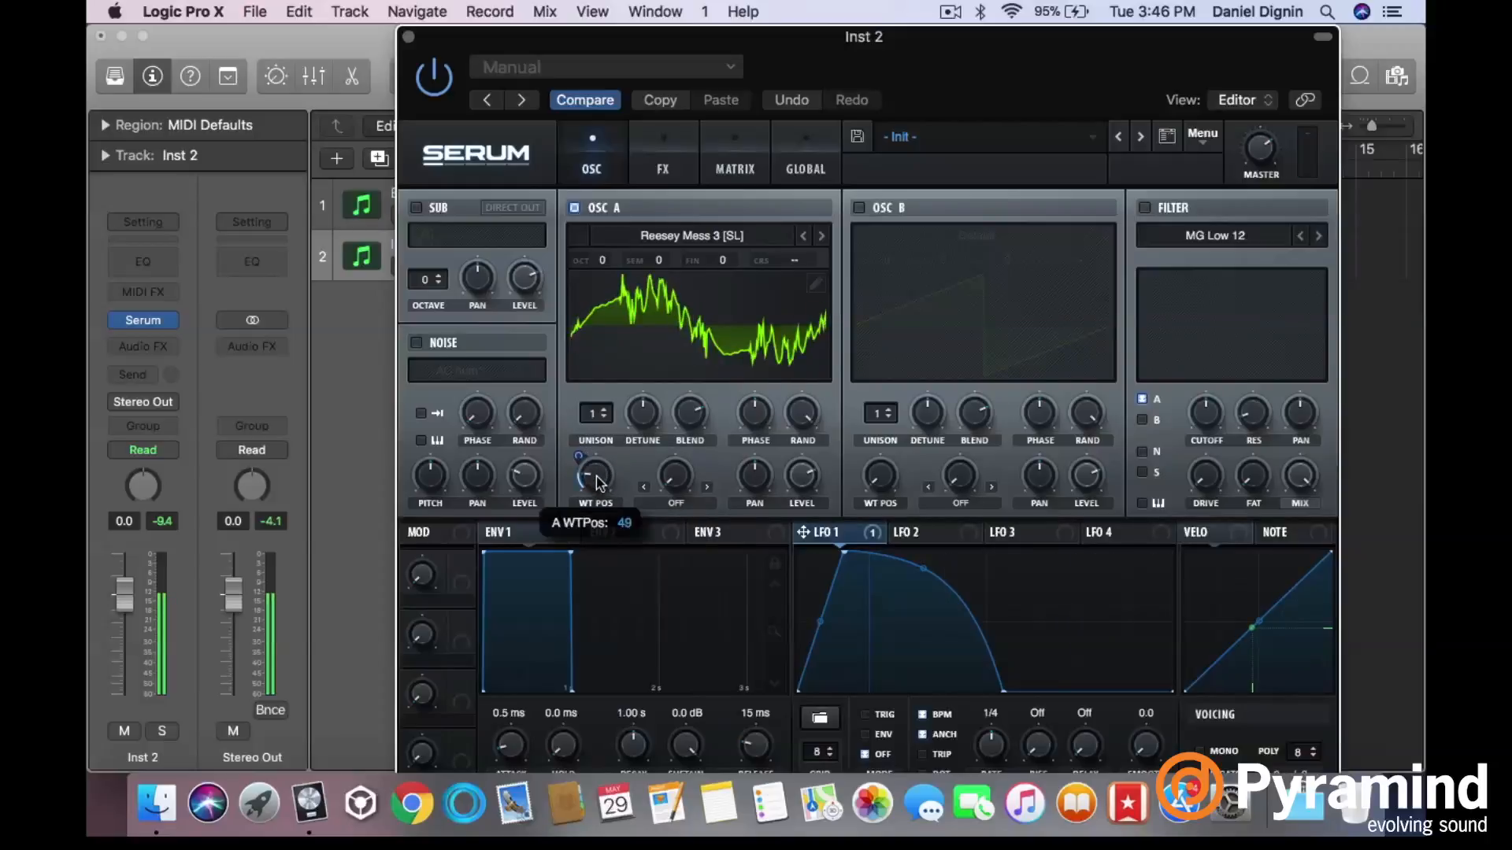
- Set LFO 1 to Trig mode so that it restarts with each note
left_click(872, 716)
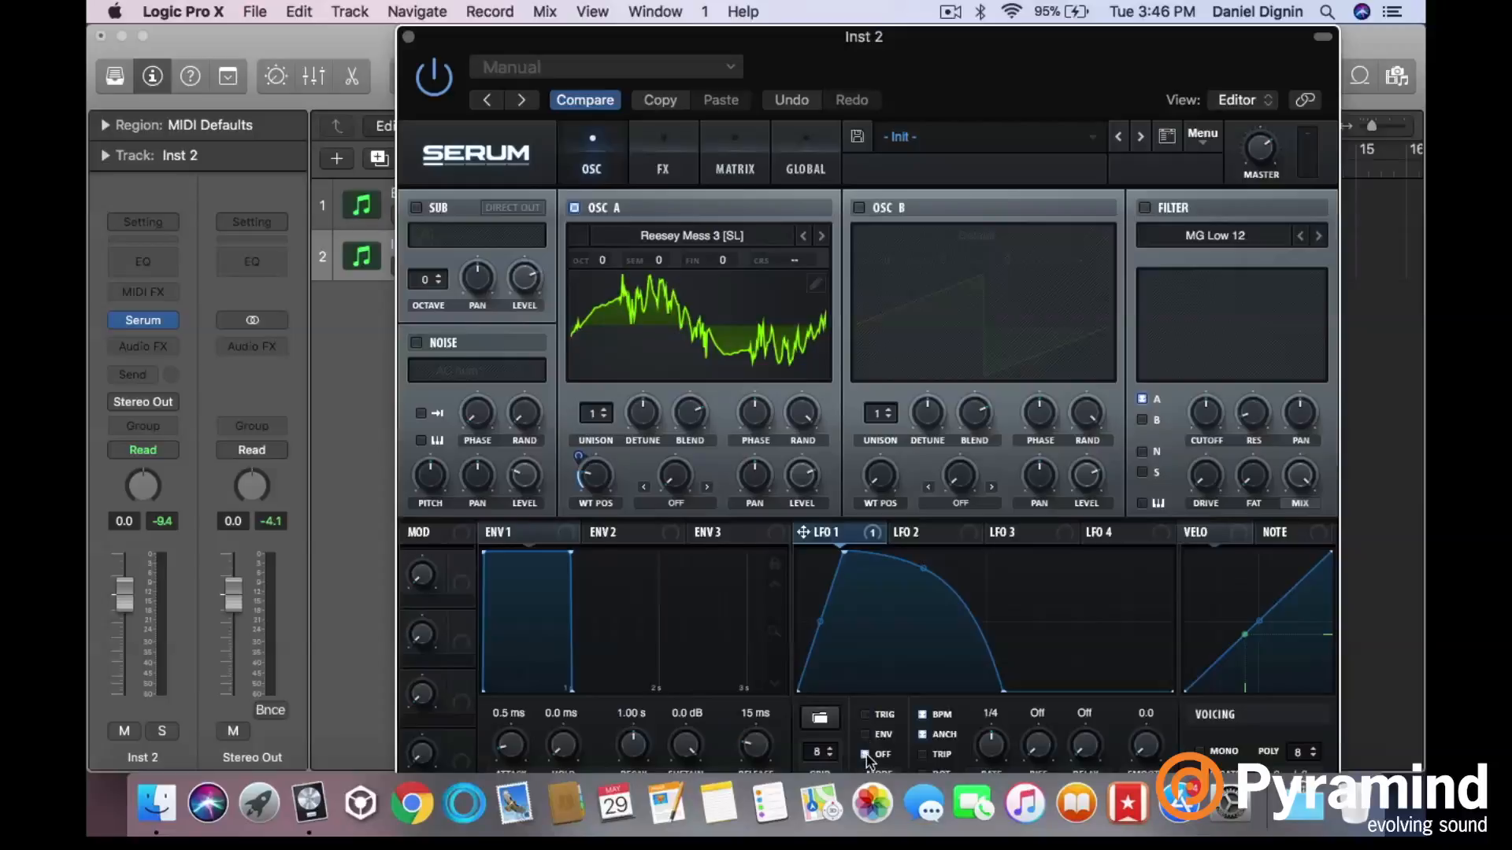
left_click(866, 734)
left_click(867, 756)
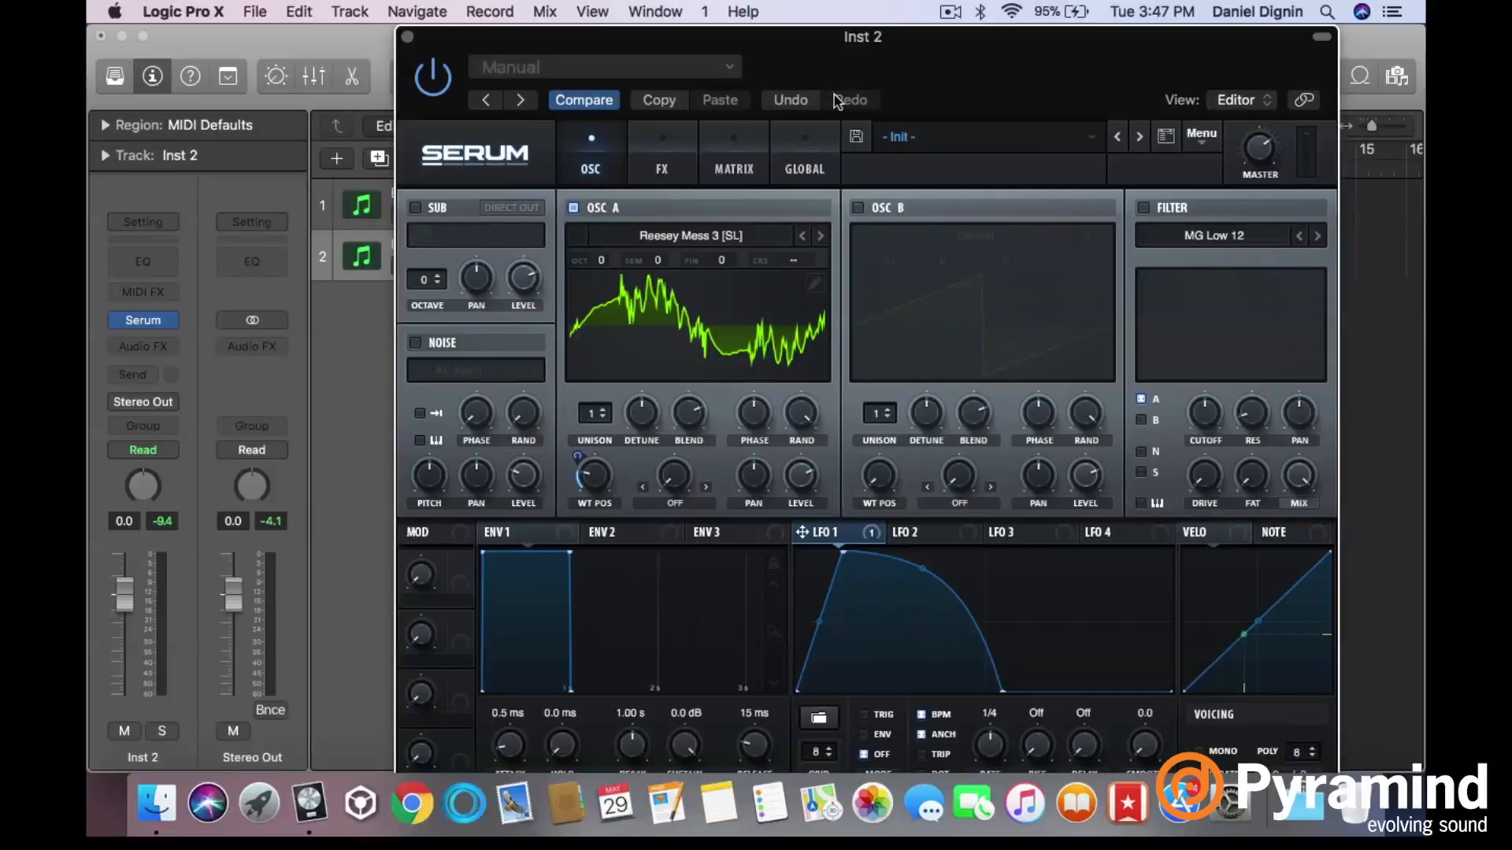
left_click(882, 718)
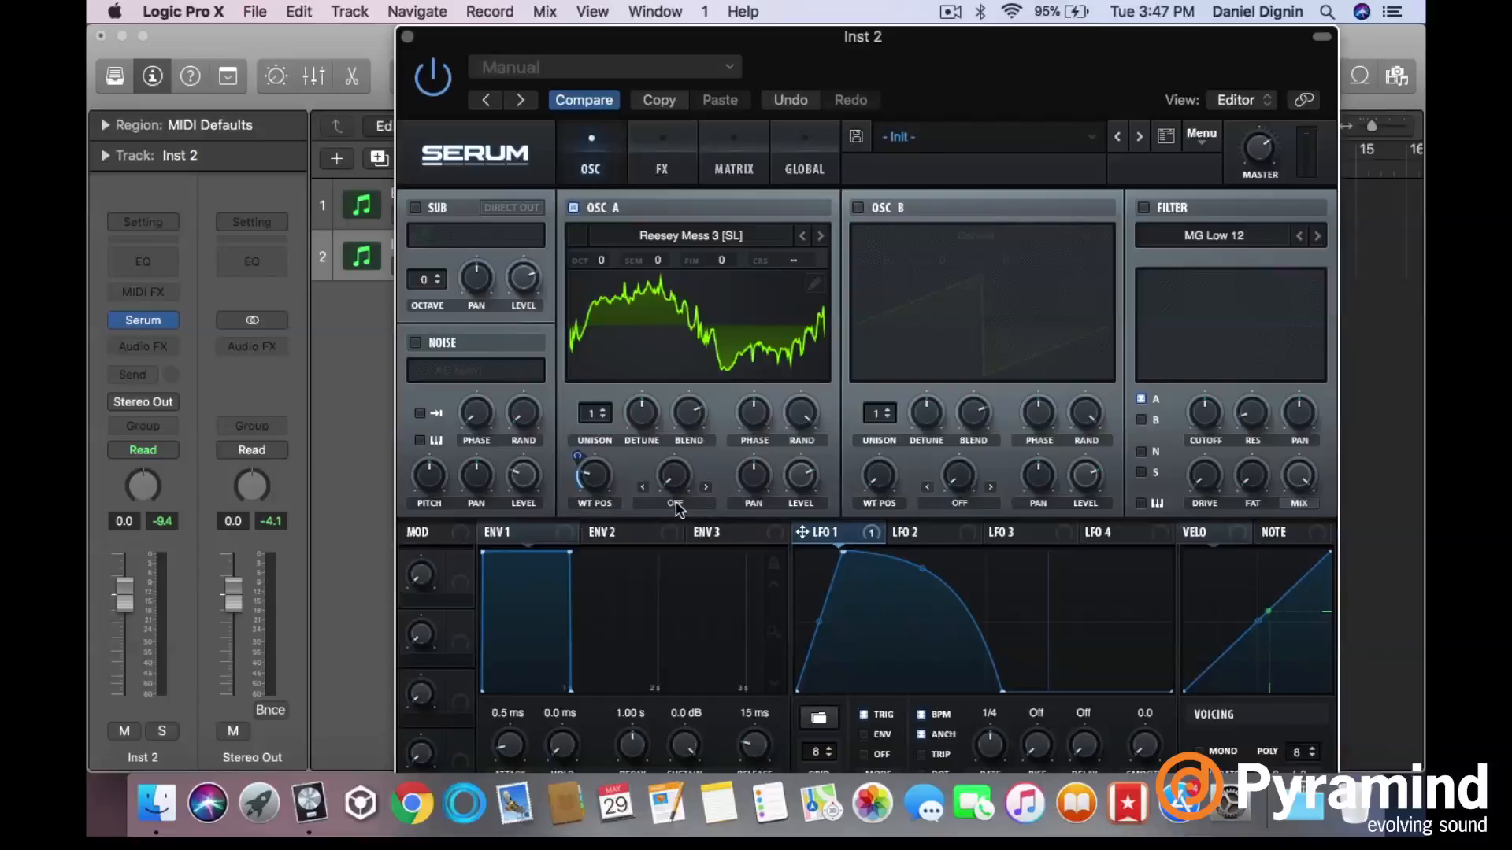
- Try the Sync Window warp mode on oscillator A by sweeping its warp amount
mouse_move(667, 484)
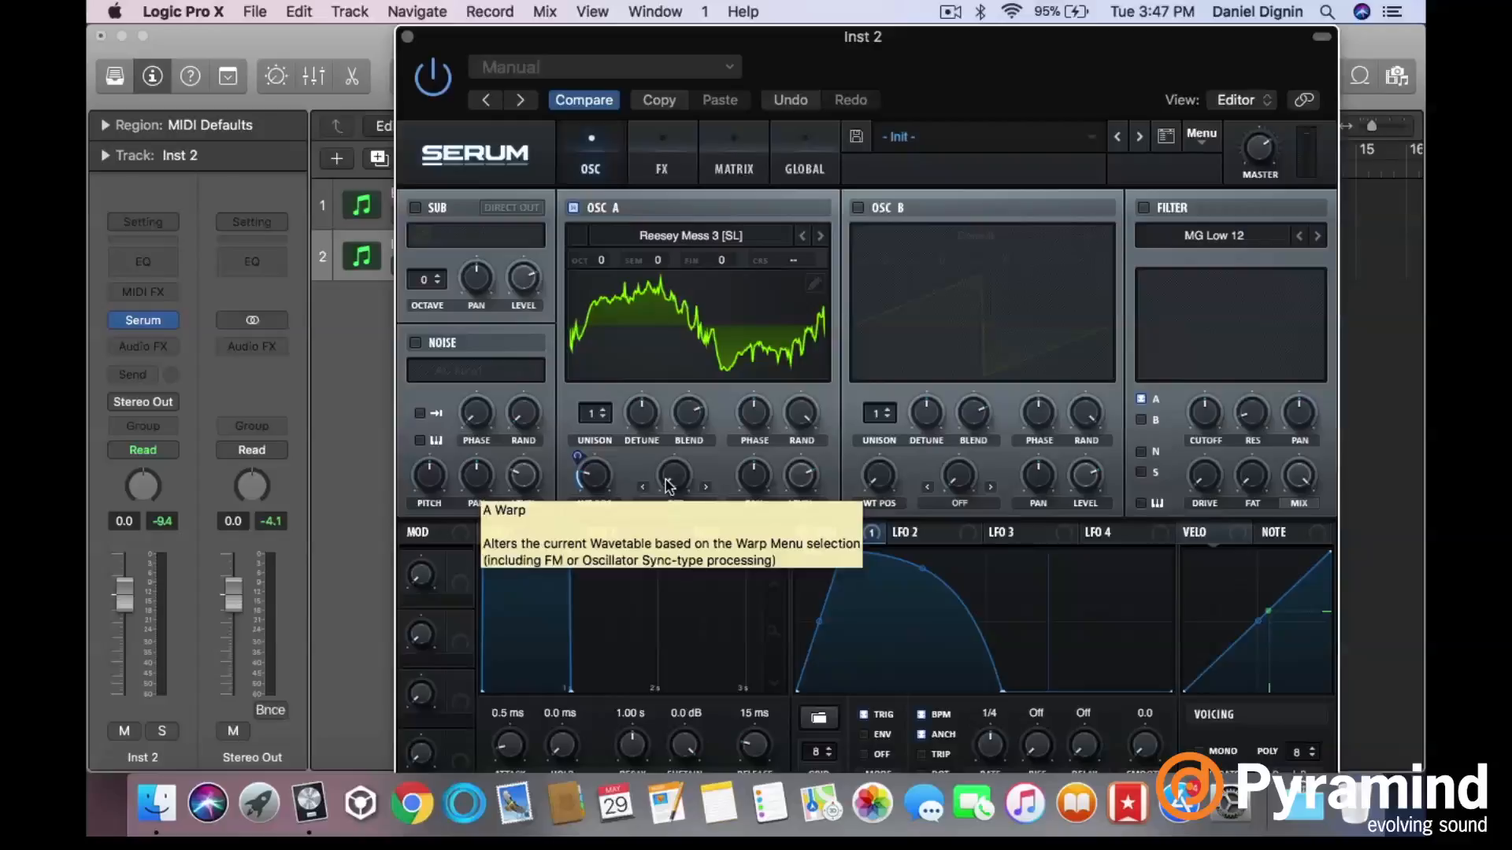
left_click(707, 488)
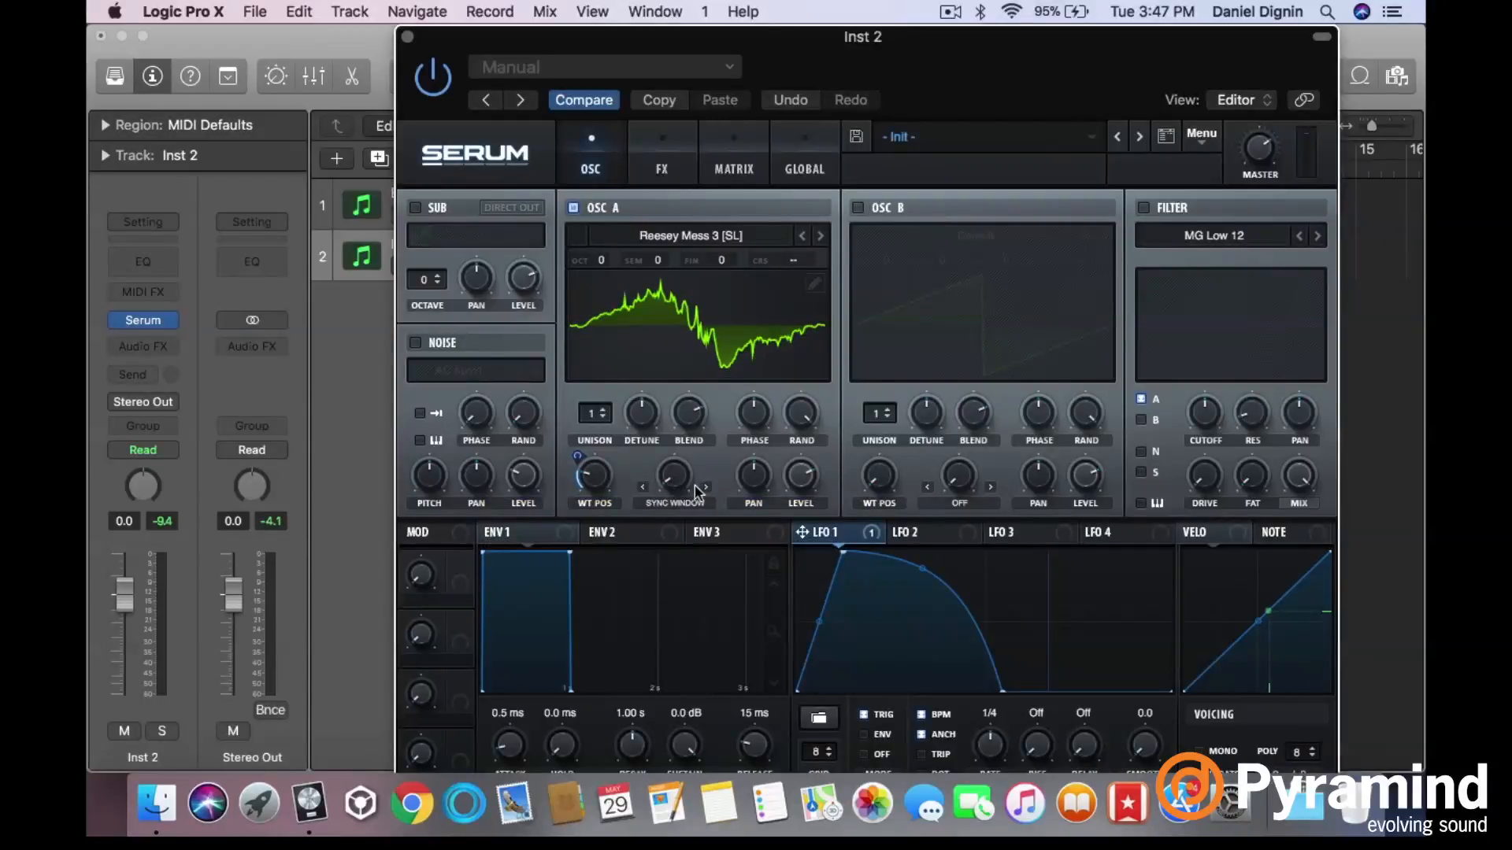
left_click_drag(679, 492, 616, 504)
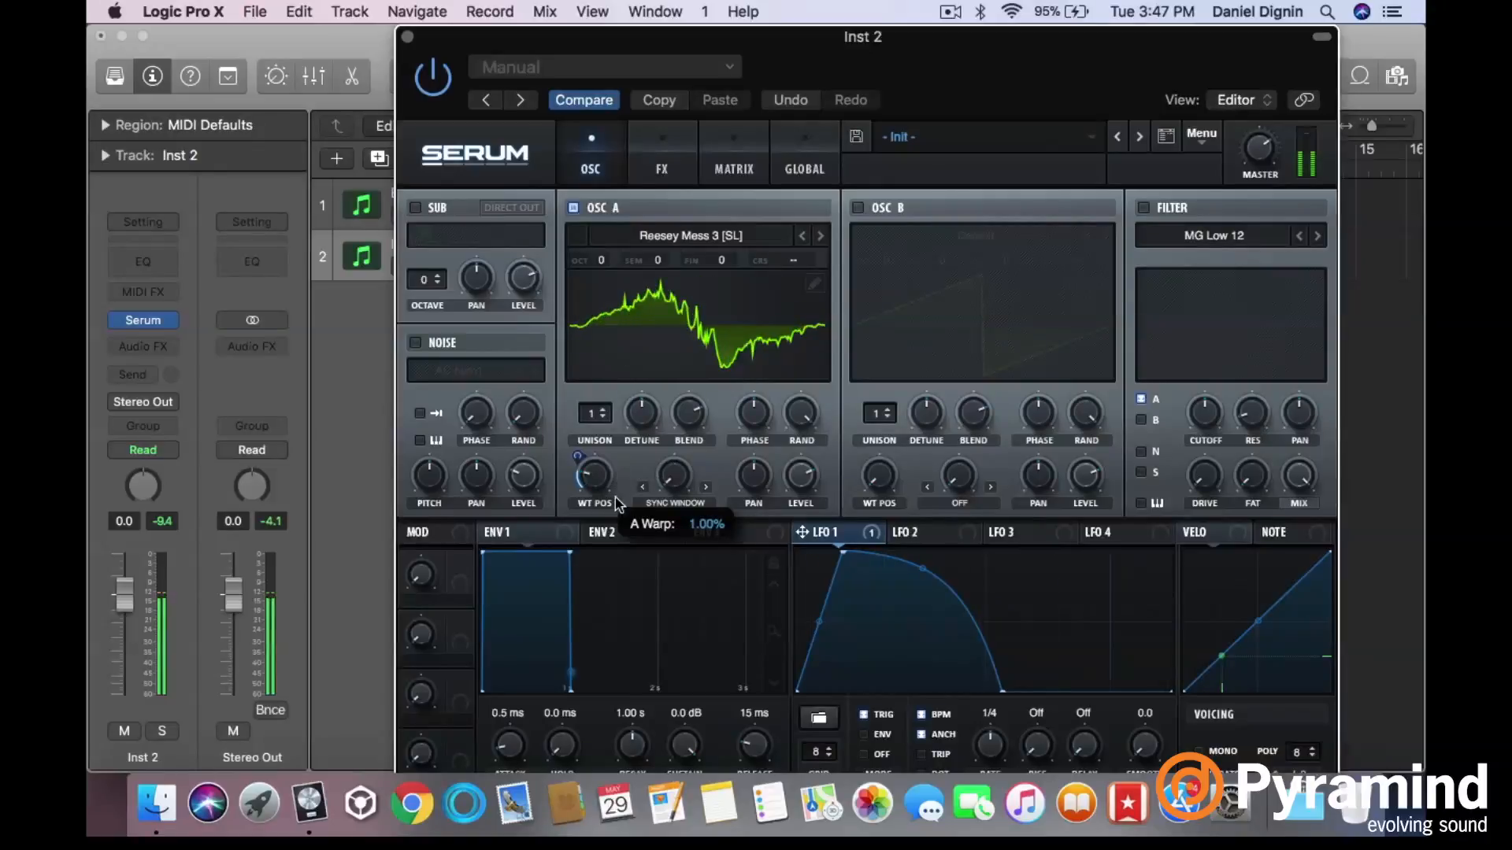
- Try the Bend + warp mode on oscillator A at different warp amounts
left_click(705, 494)
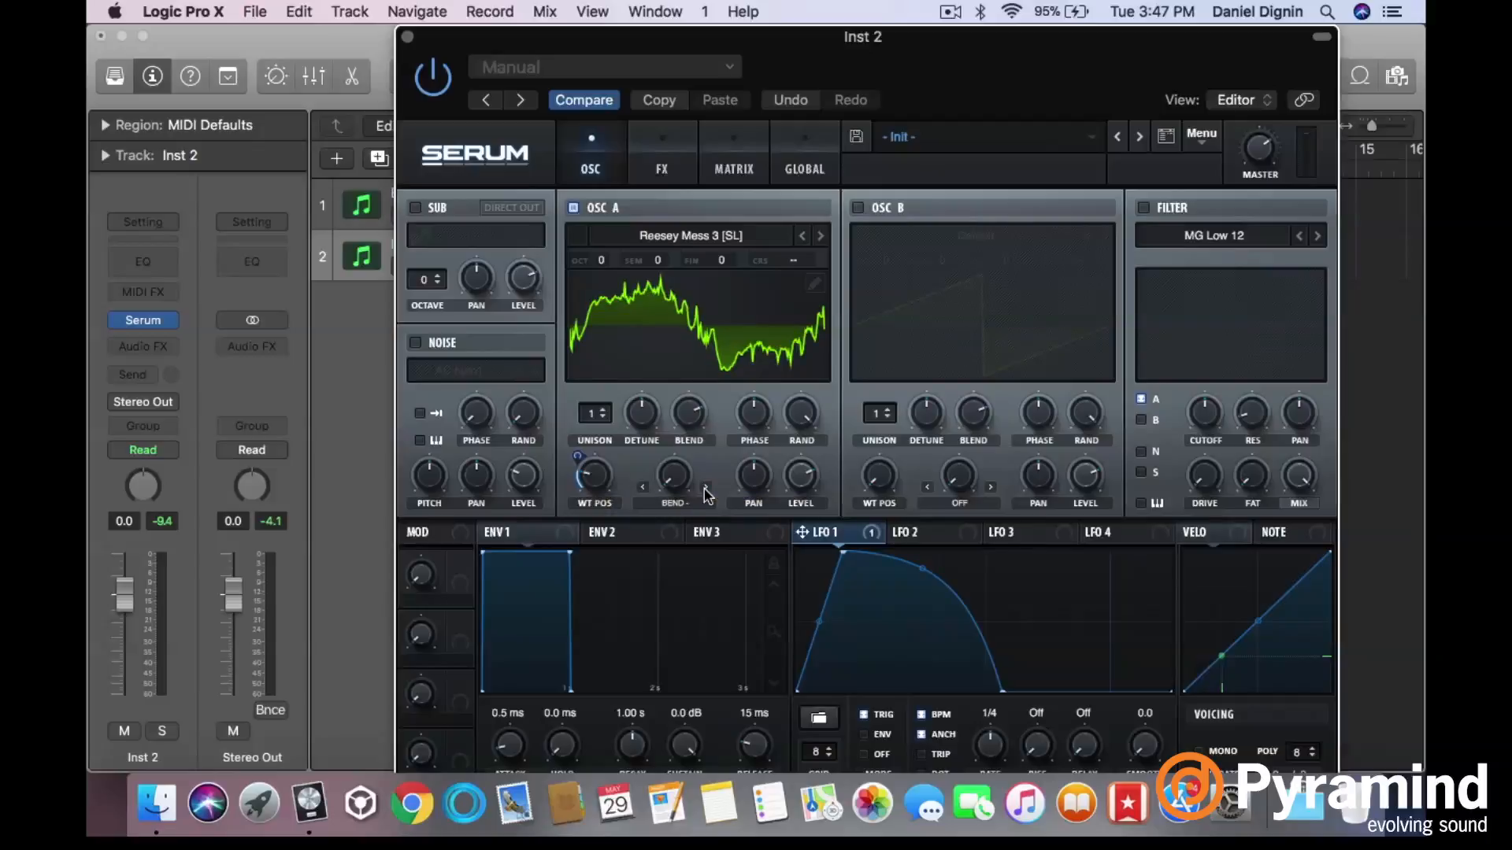
left_click(642, 486)
left_click_drag(676, 486, 666, 536)
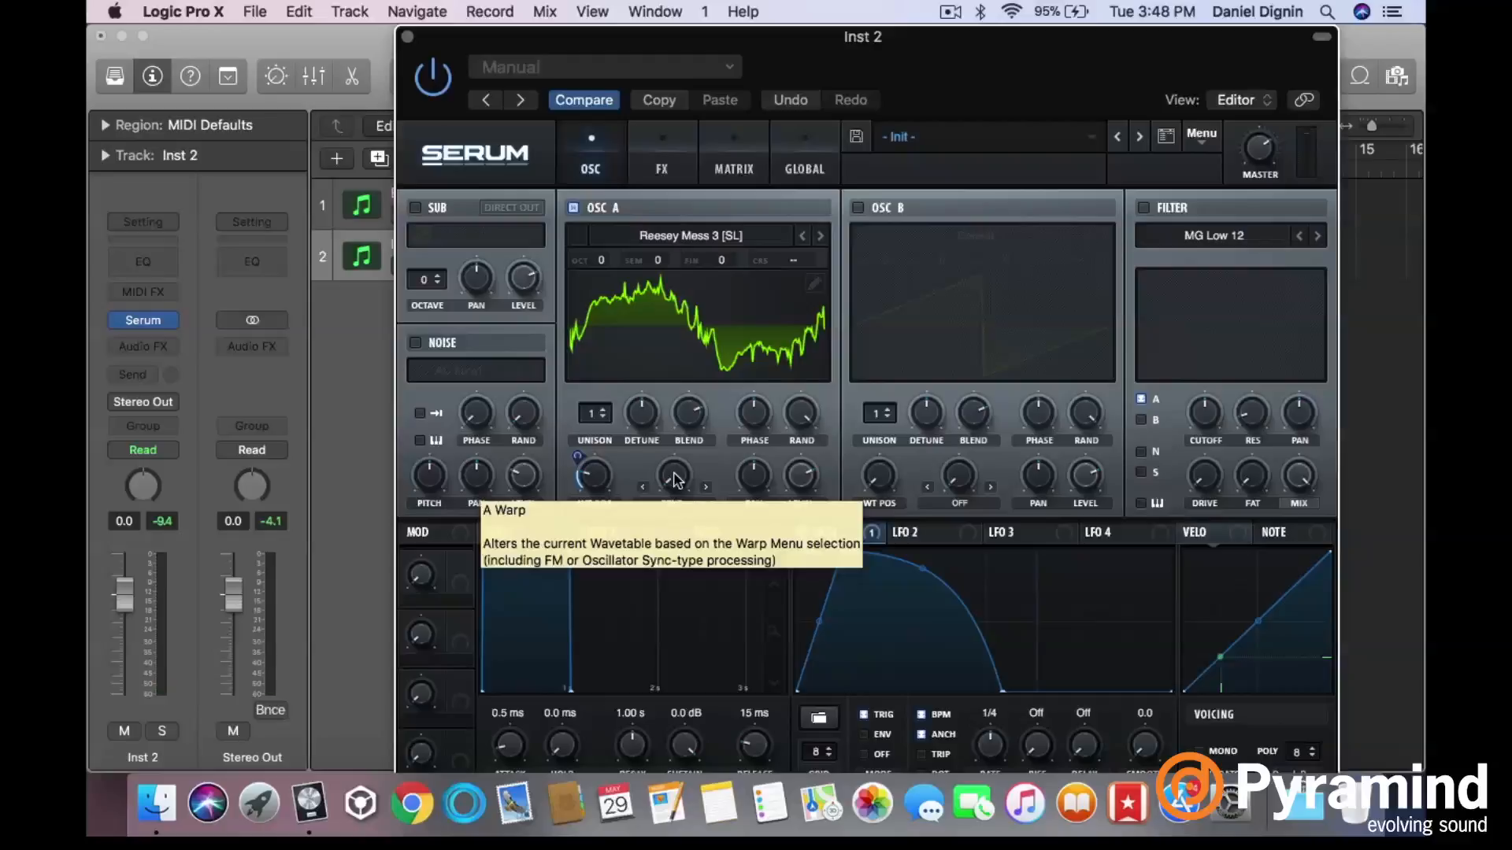
left_click_drag(675, 477, 629, 529)
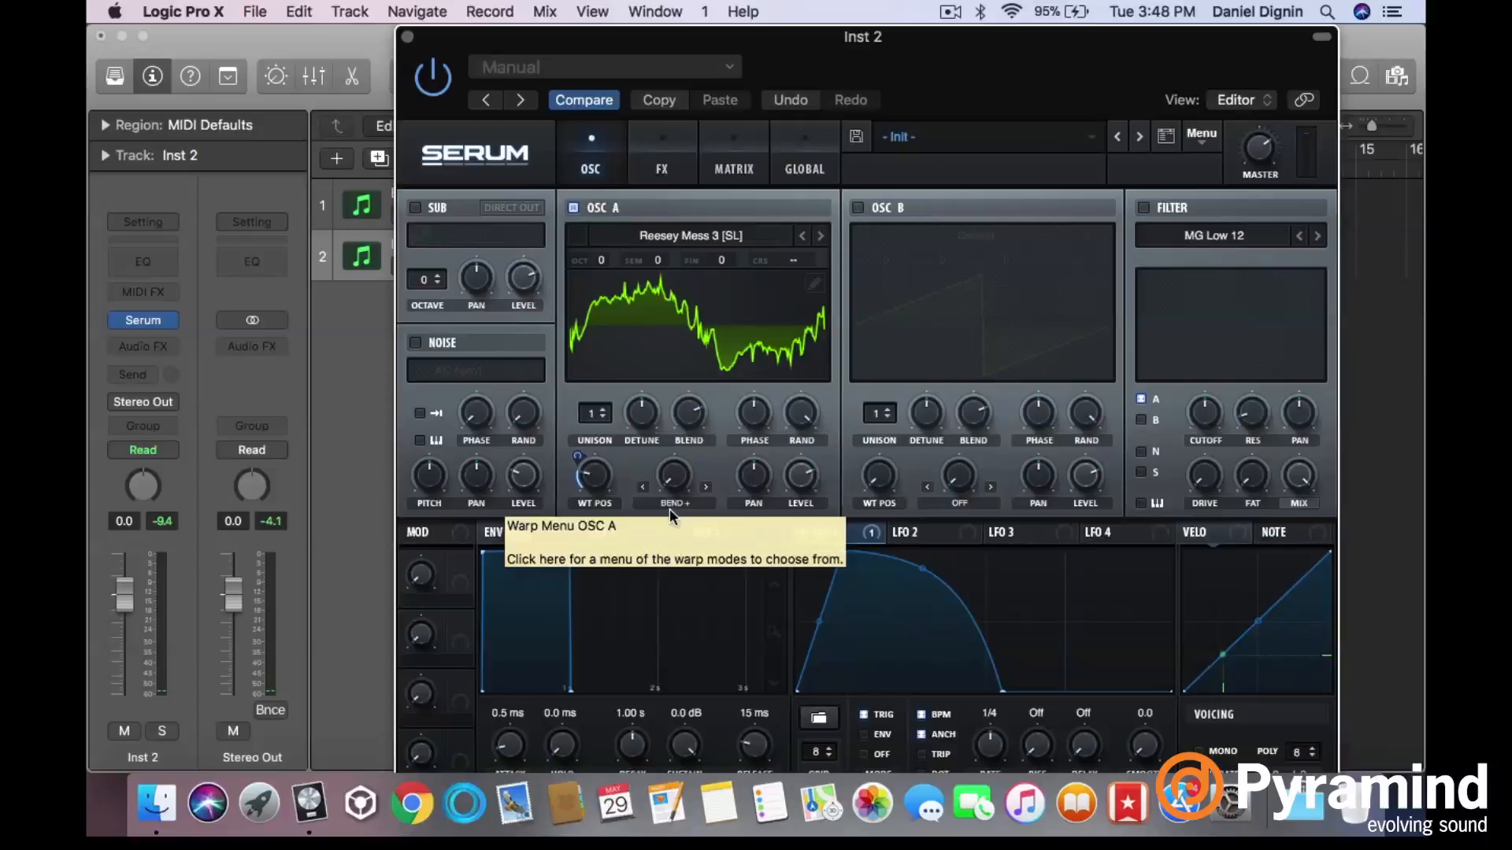
mouse_move(677, 478)
left_mouse_down()
mouse_move(663, 279)
mouse_move(645, 465)
mouse_move(675, 452)
mouse_move(673, 422)
mouse_move(668, 494)
left_mouse_up()
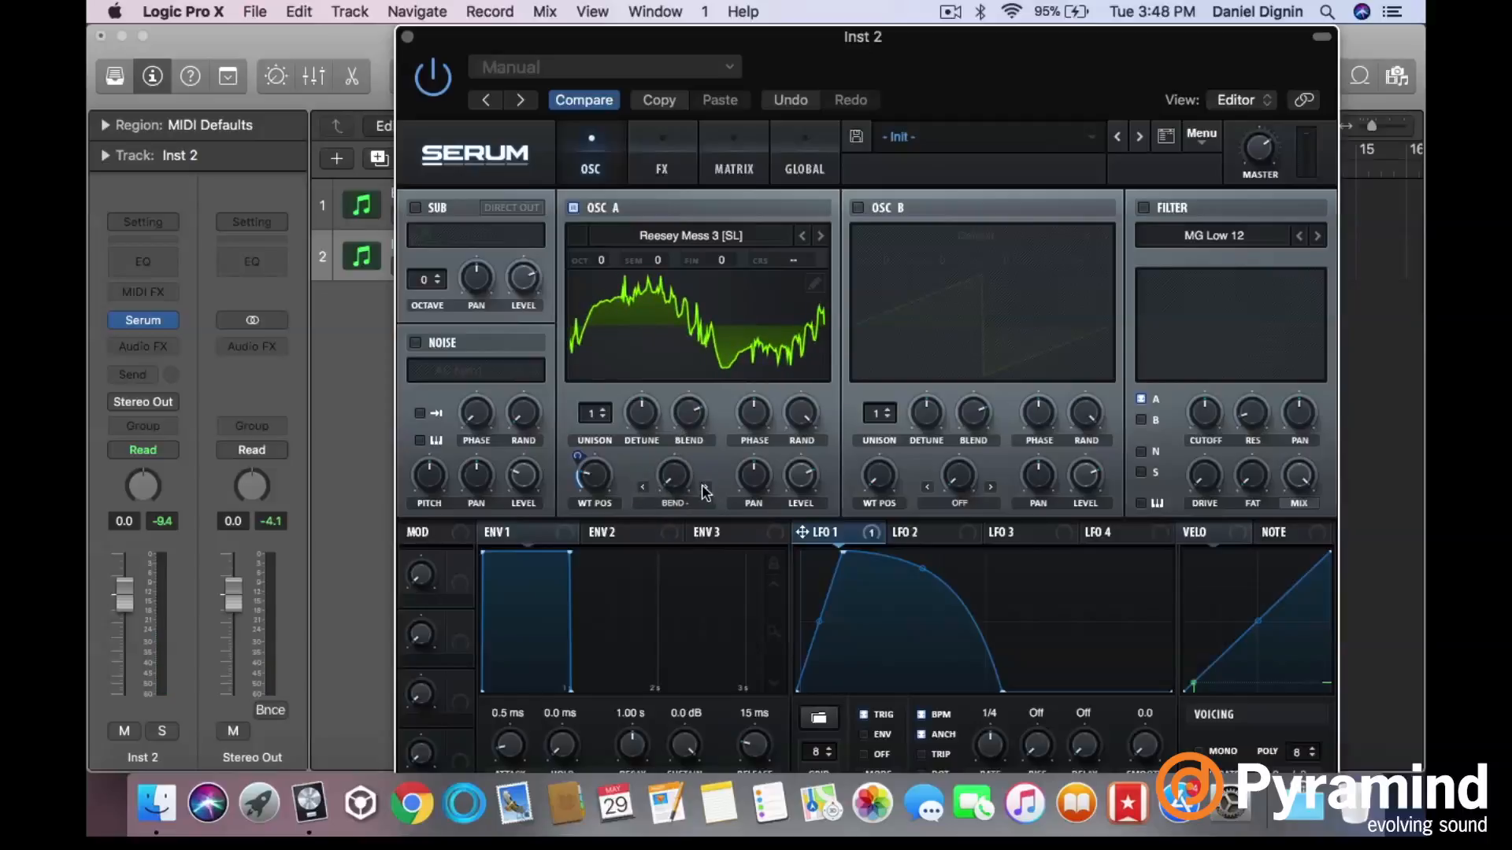
- Compare the Bend + and Bend - warp modes on oscillator A by sweeping the warp amount in each
left_click(643, 487)
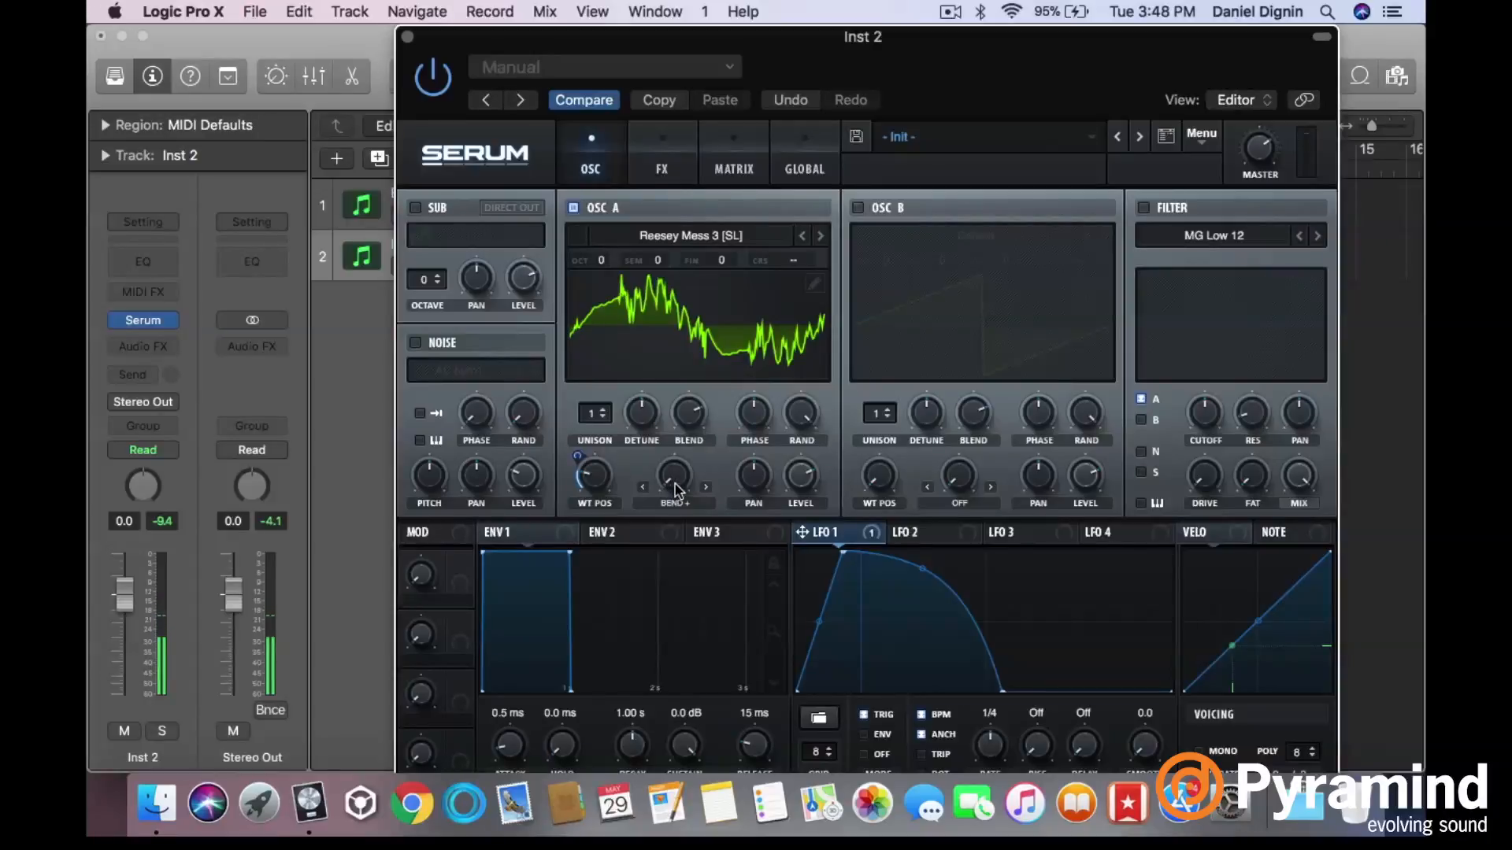
left_click_drag(675, 485, 647, 563)
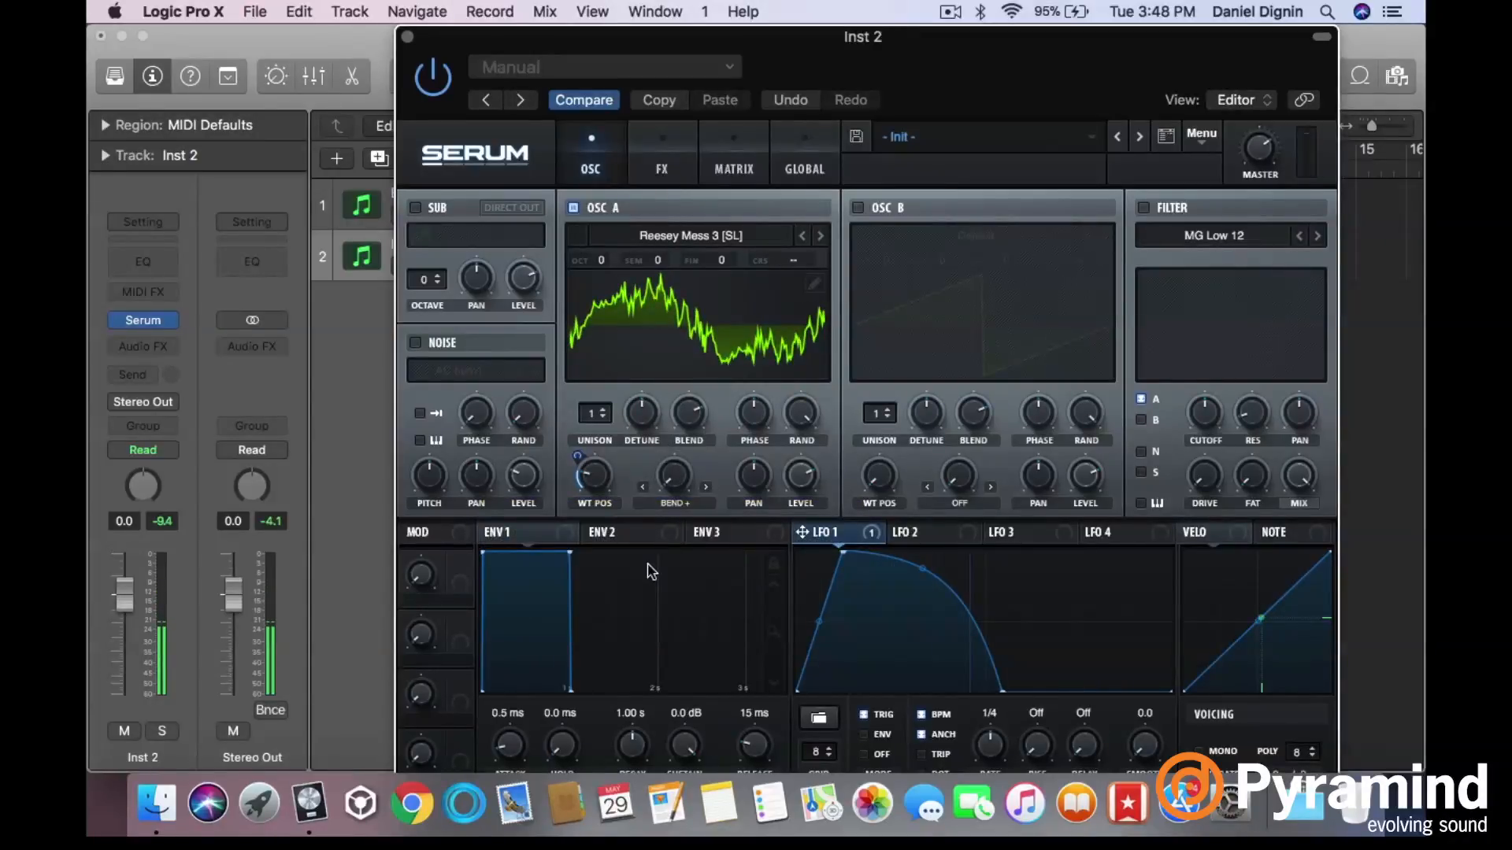
left_click_drag(682, 474, 741, 517)
left_click_drag(670, 484, 660, 546)
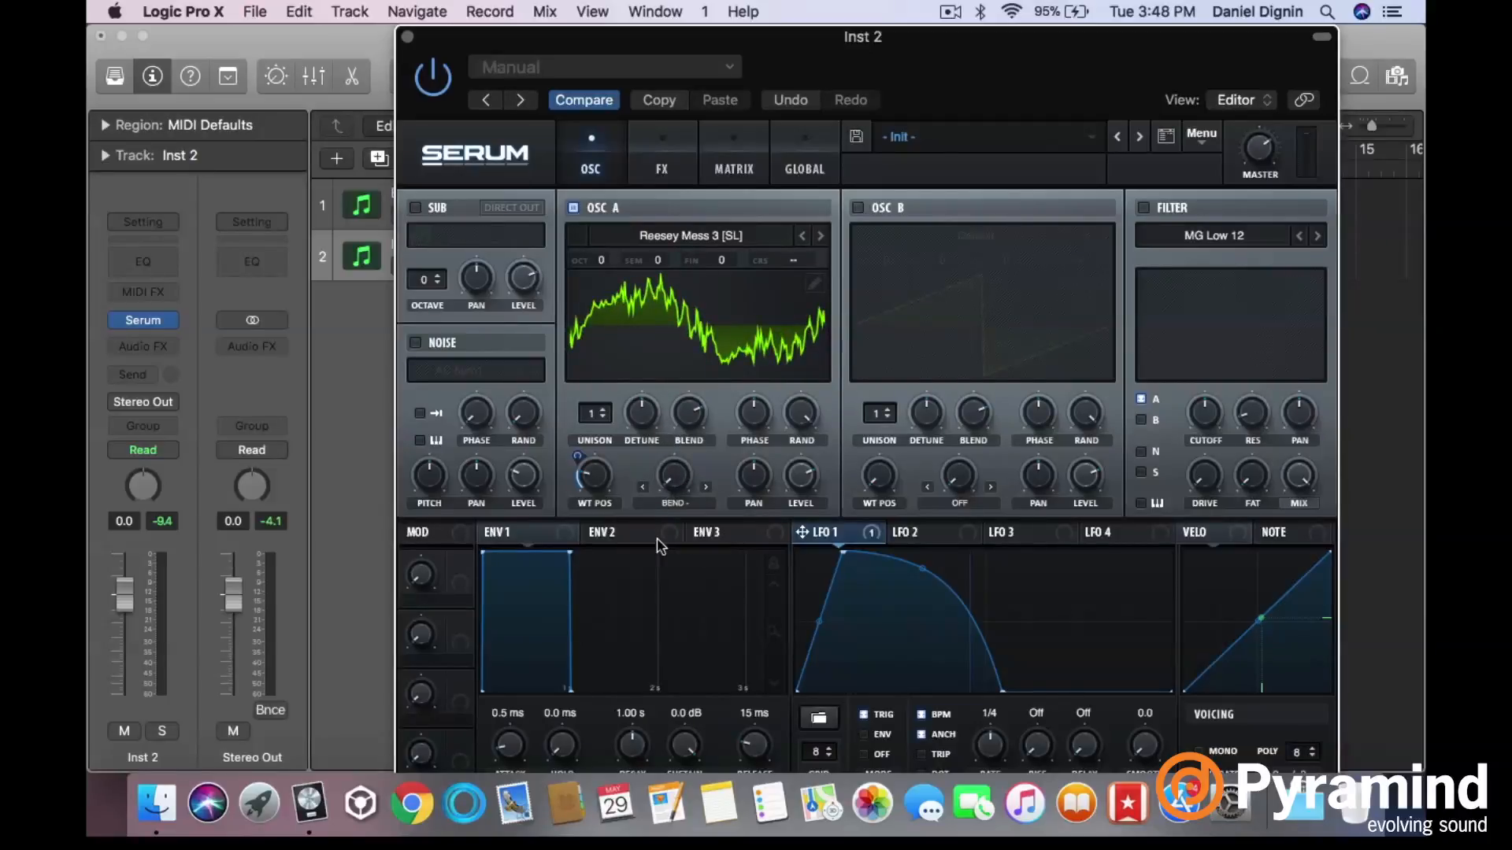
left_click_drag(678, 472, 698, 490)
- Set oscillator A's warp mode to Asym +/-
left_click(705, 488)
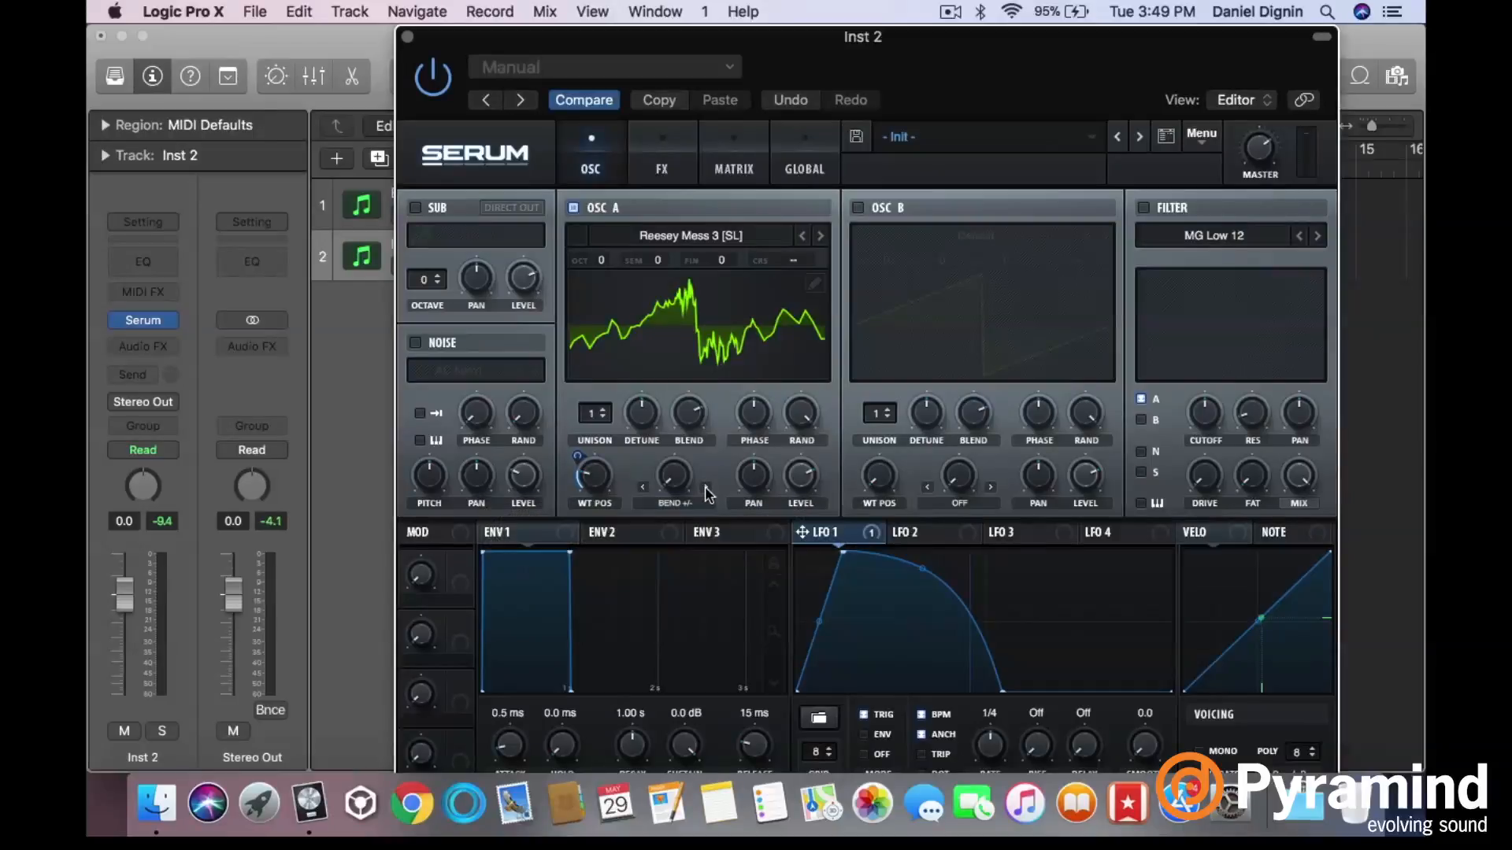
left_click(706, 488)
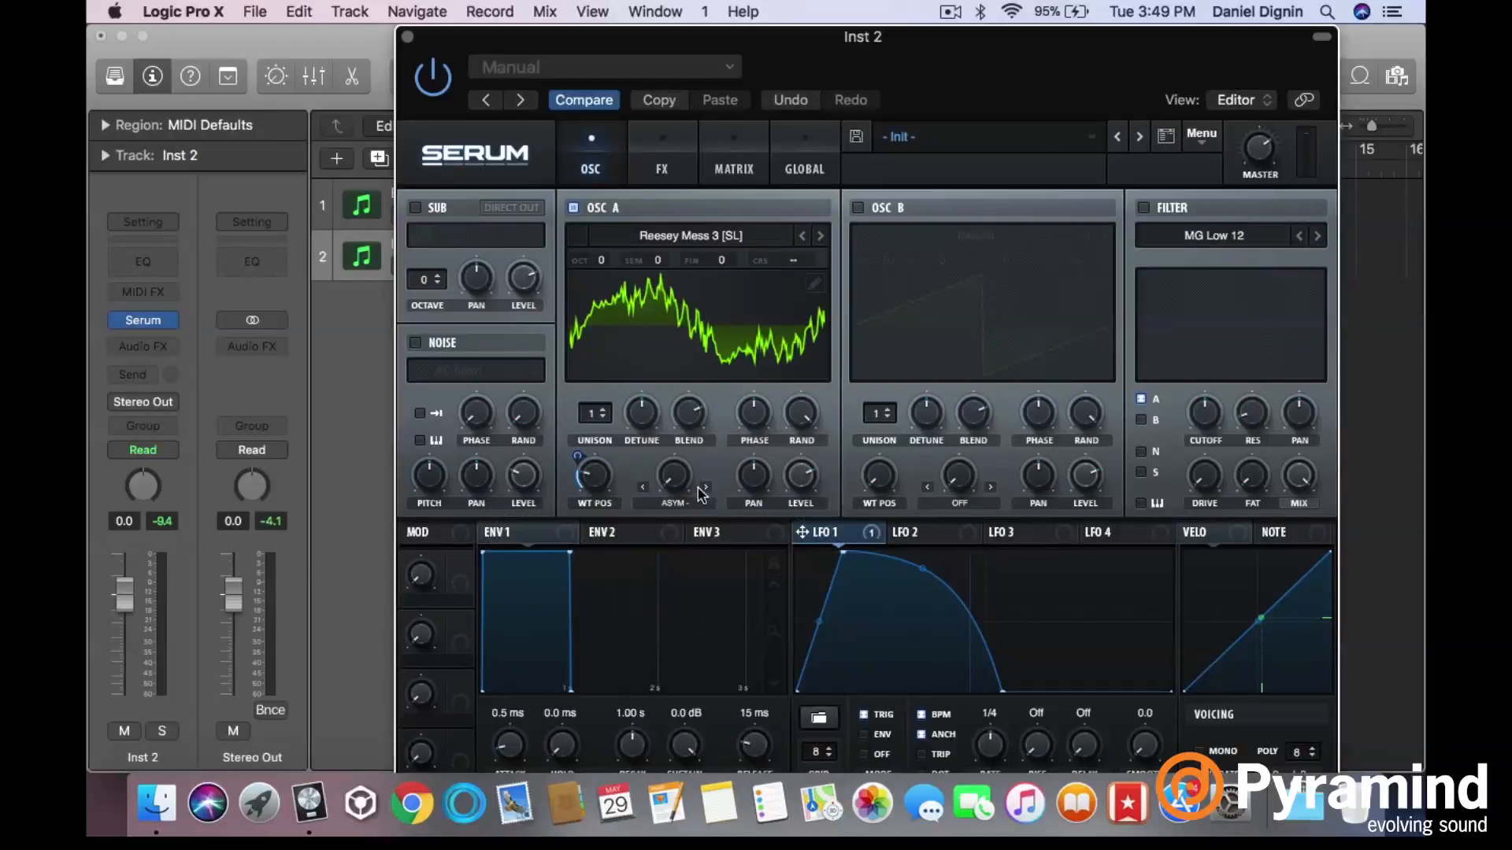
left_click(705, 488)
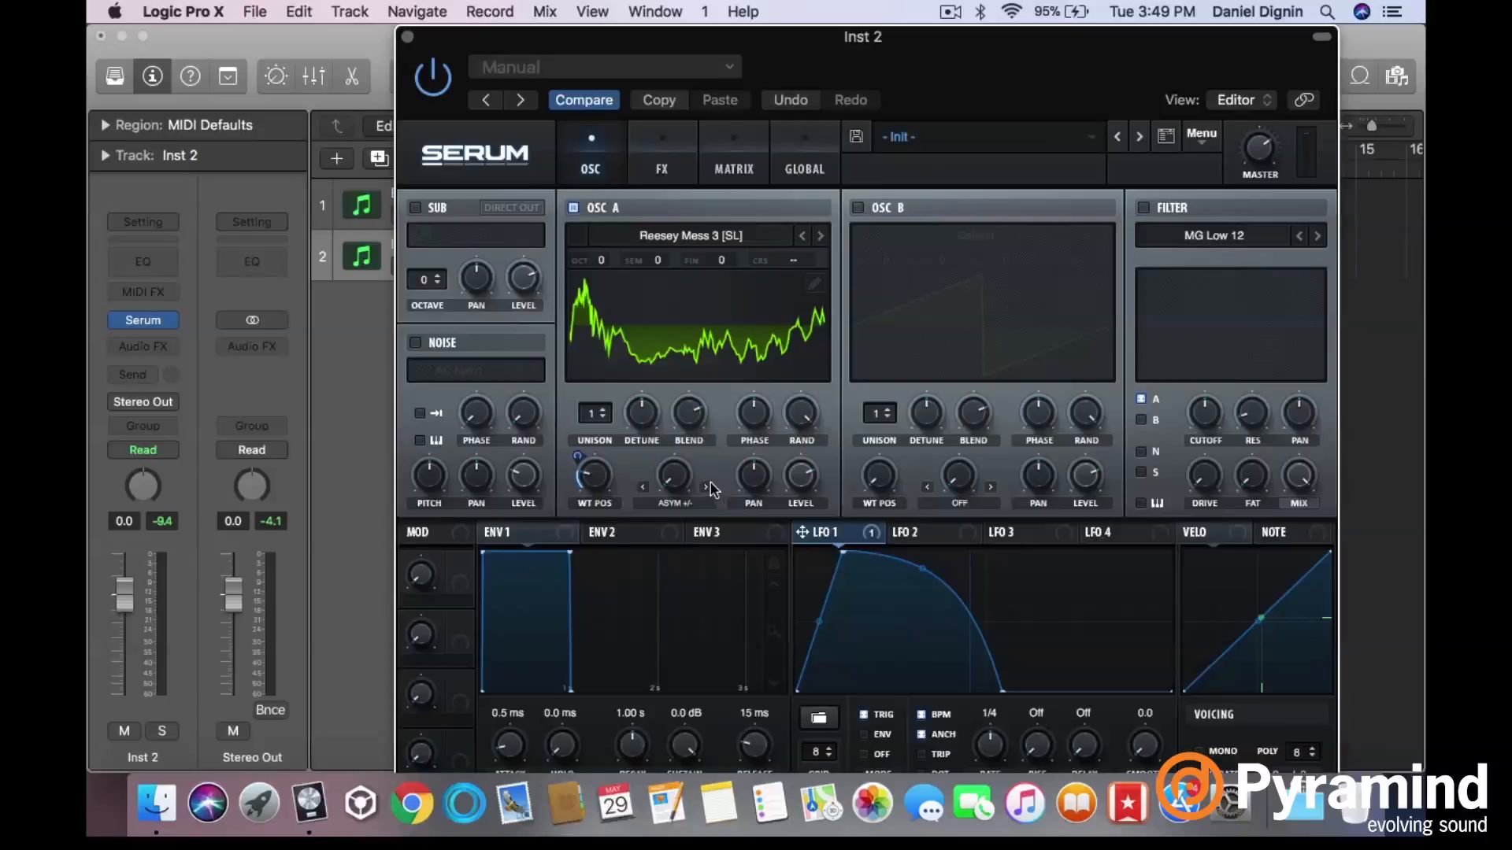
- Sweep oscillator A's Asym +/- warp amount through its range, stopping at about 52%
mouse_move(682, 485)
left_mouse_down()
mouse_move(672, 272)
mouse_move(667, 508)
left_mouse_up()
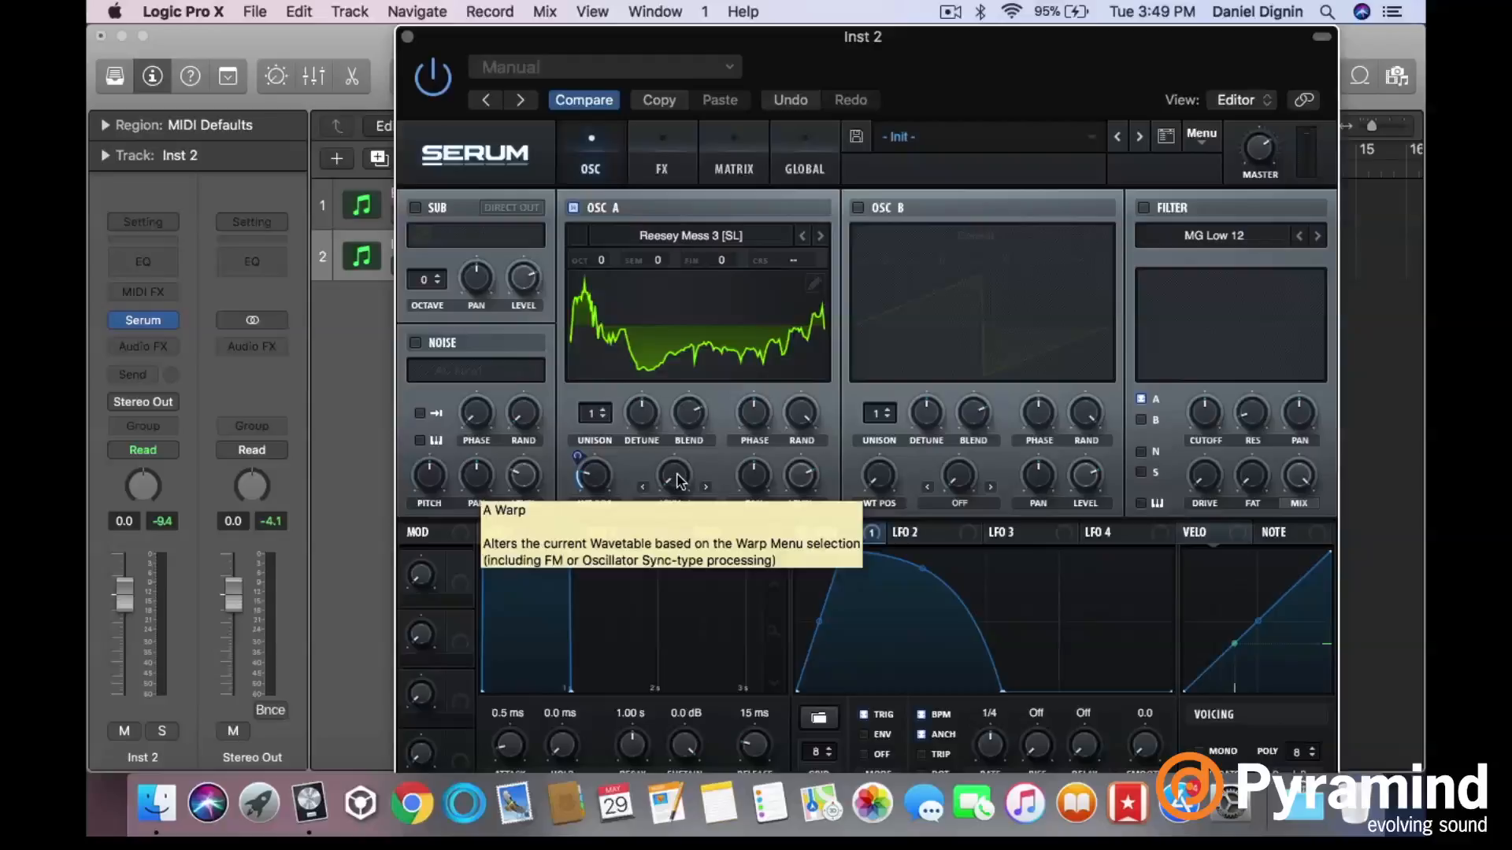
mouse_move(678, 482)
left_mouse_down()
mouse_move(677, 441)
mouse_move(682, 504)
left_mouse_up()
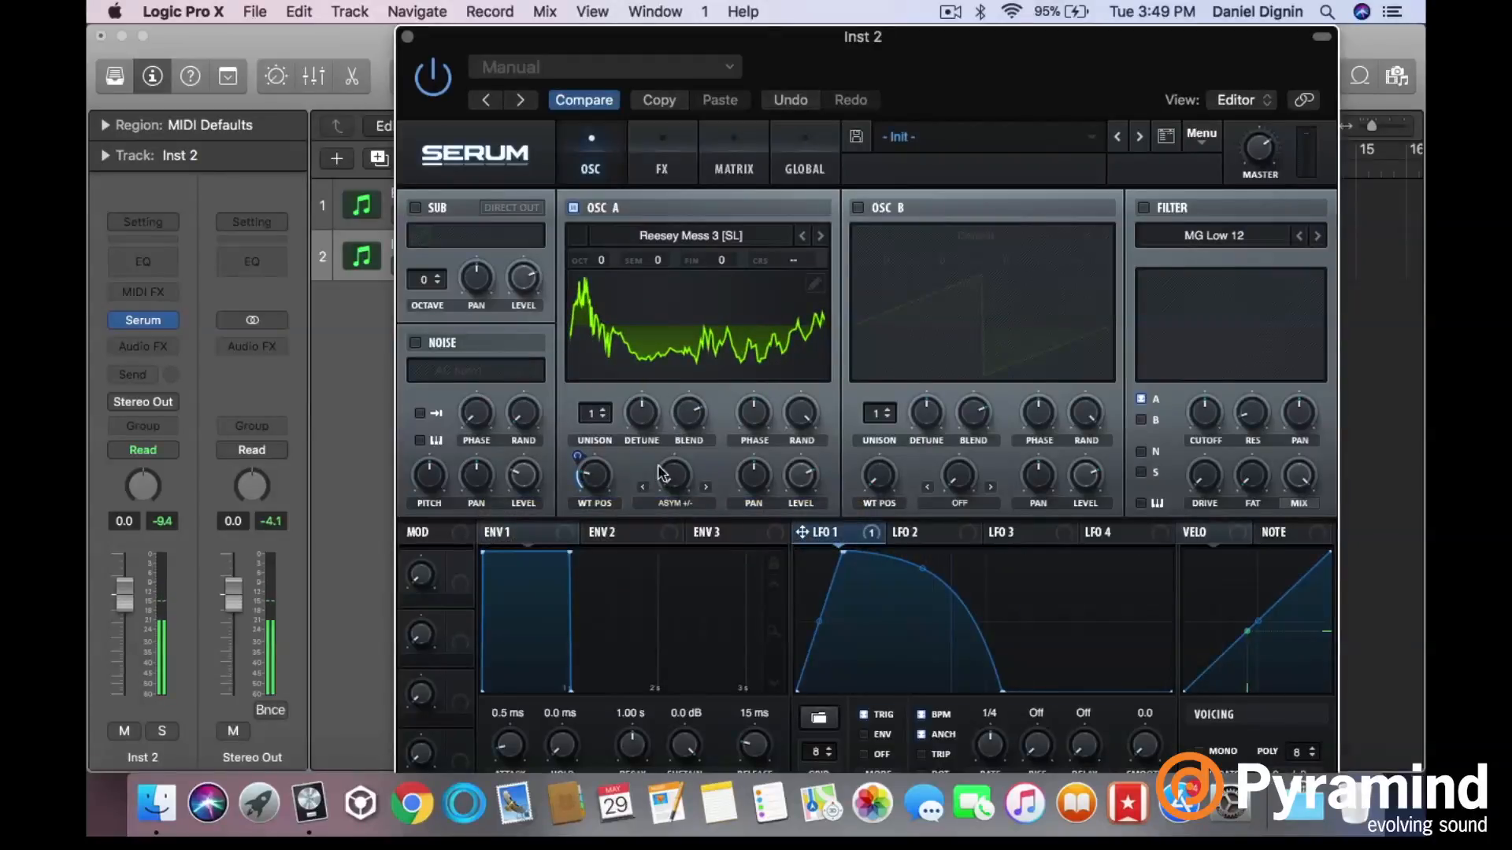
left_click_drag(677, 484, 638, 258)
mouse_move(685, 466)
left_mouse_down()
mouse_move(675, 512)
mouse_move(673, 488)
left_mouse_up()
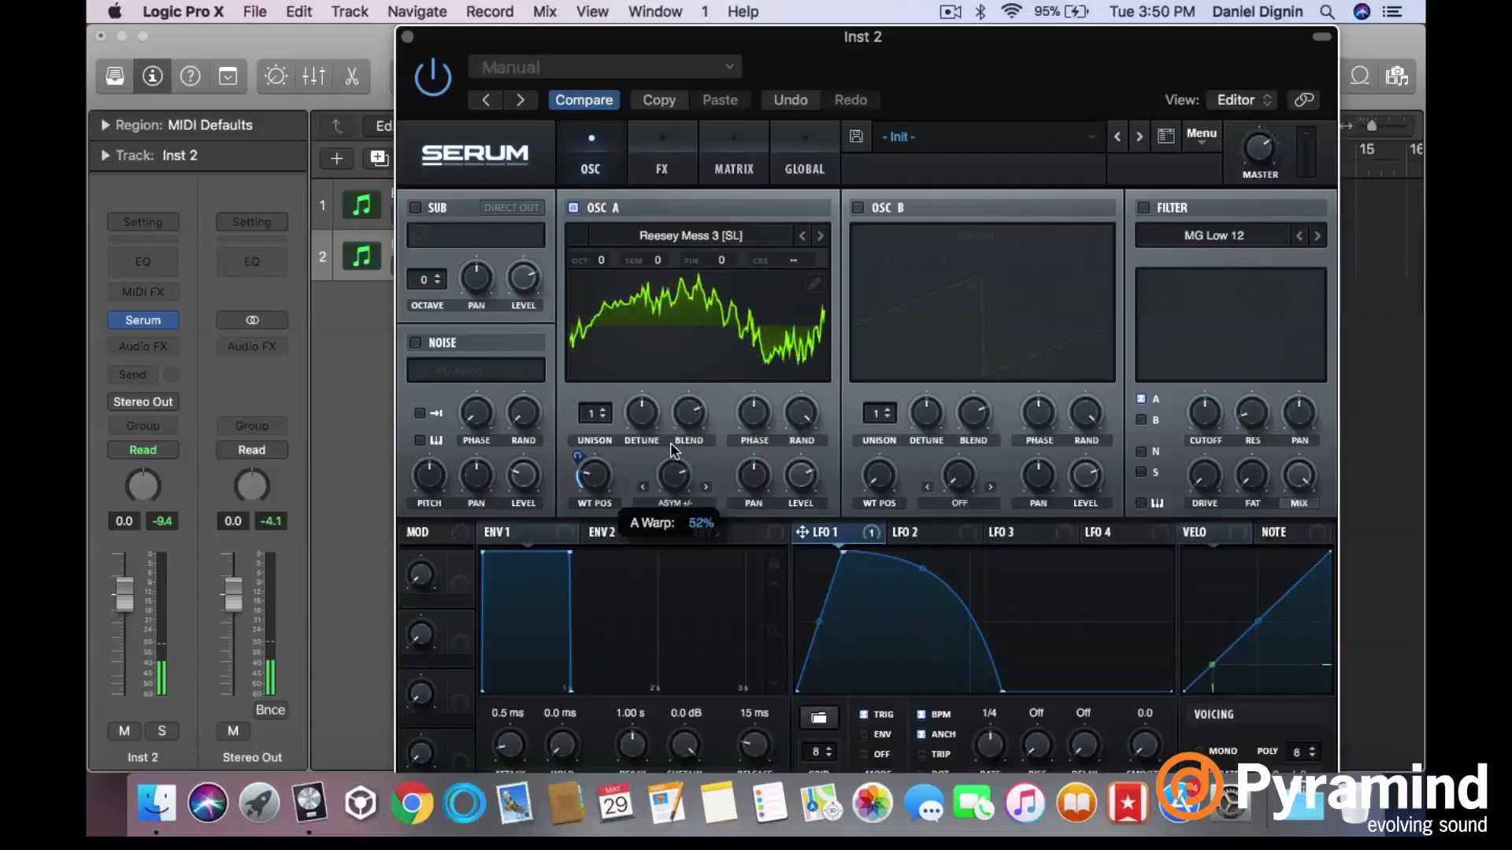
- Assign LFO 1 to oscillator A's warp amount, then adjust the modulation depth and lower the base warp amount
left_click_drag(754, 512, 682, 483)
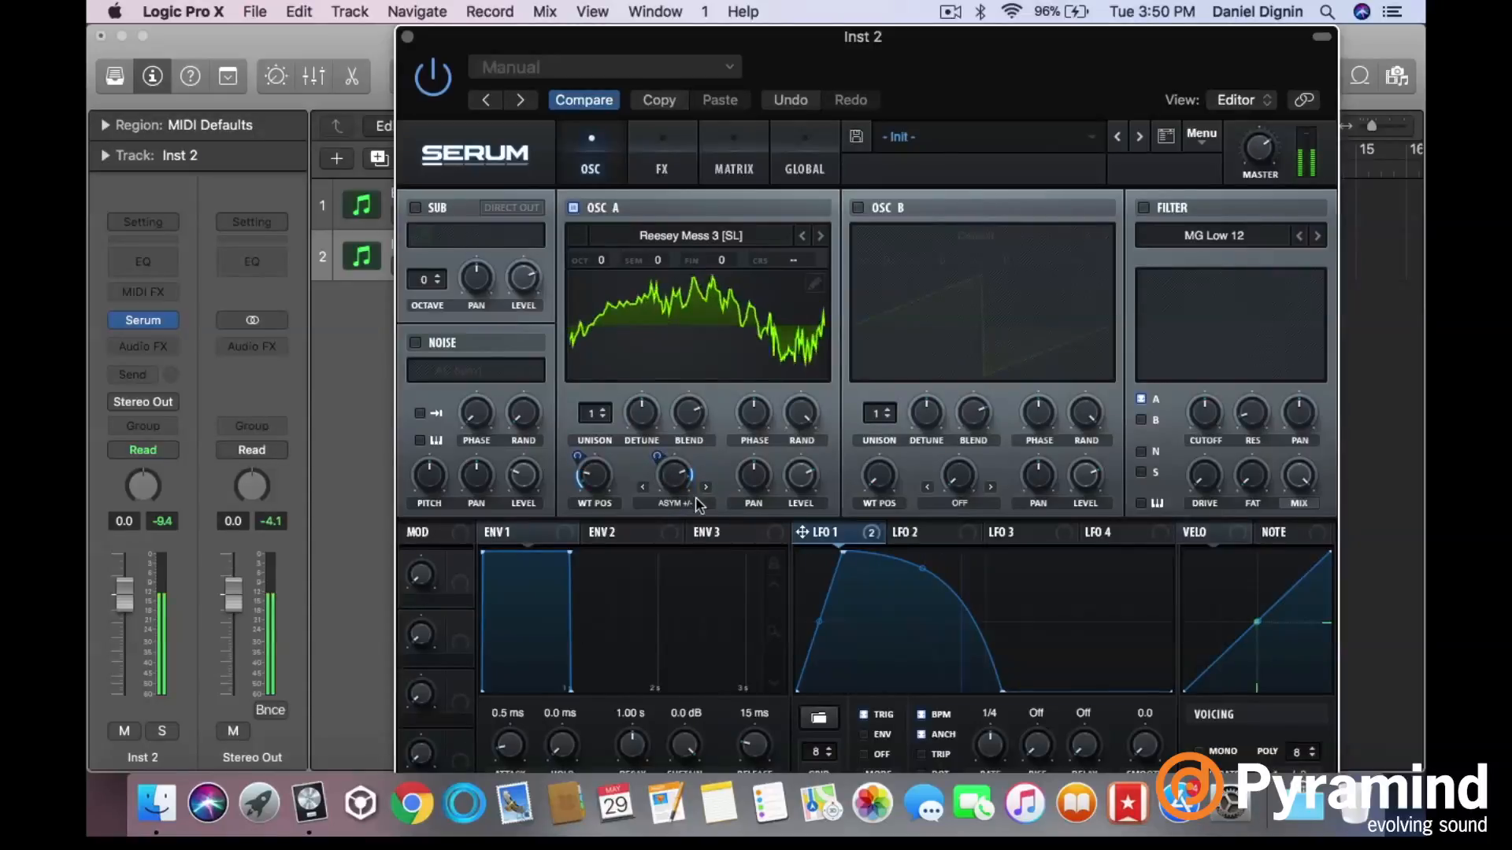
left_click_drag(658, 457, 666, 577)
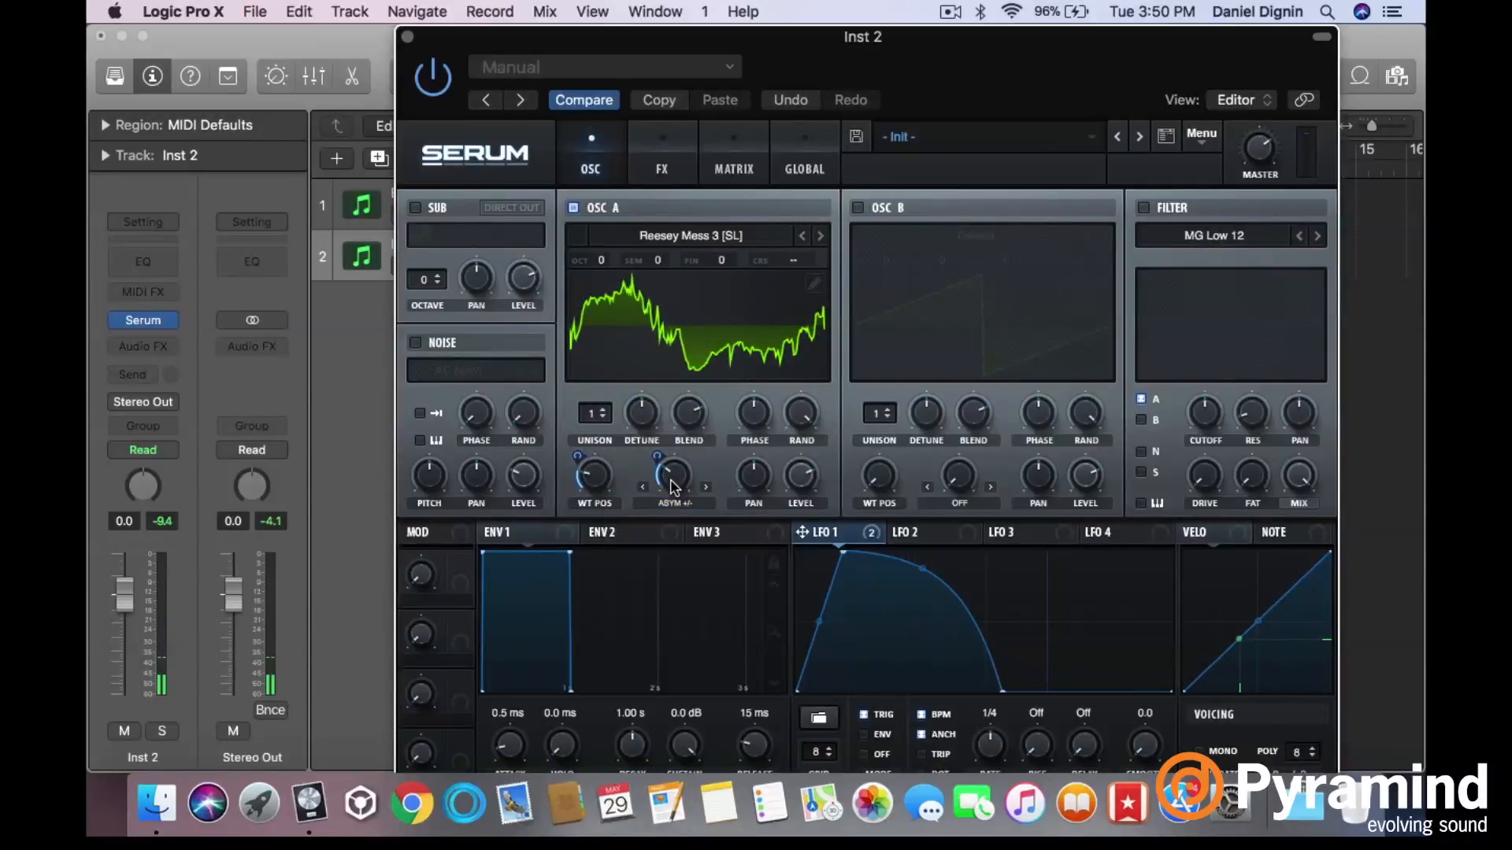
left_click_drag(670, 472, 671, 476)
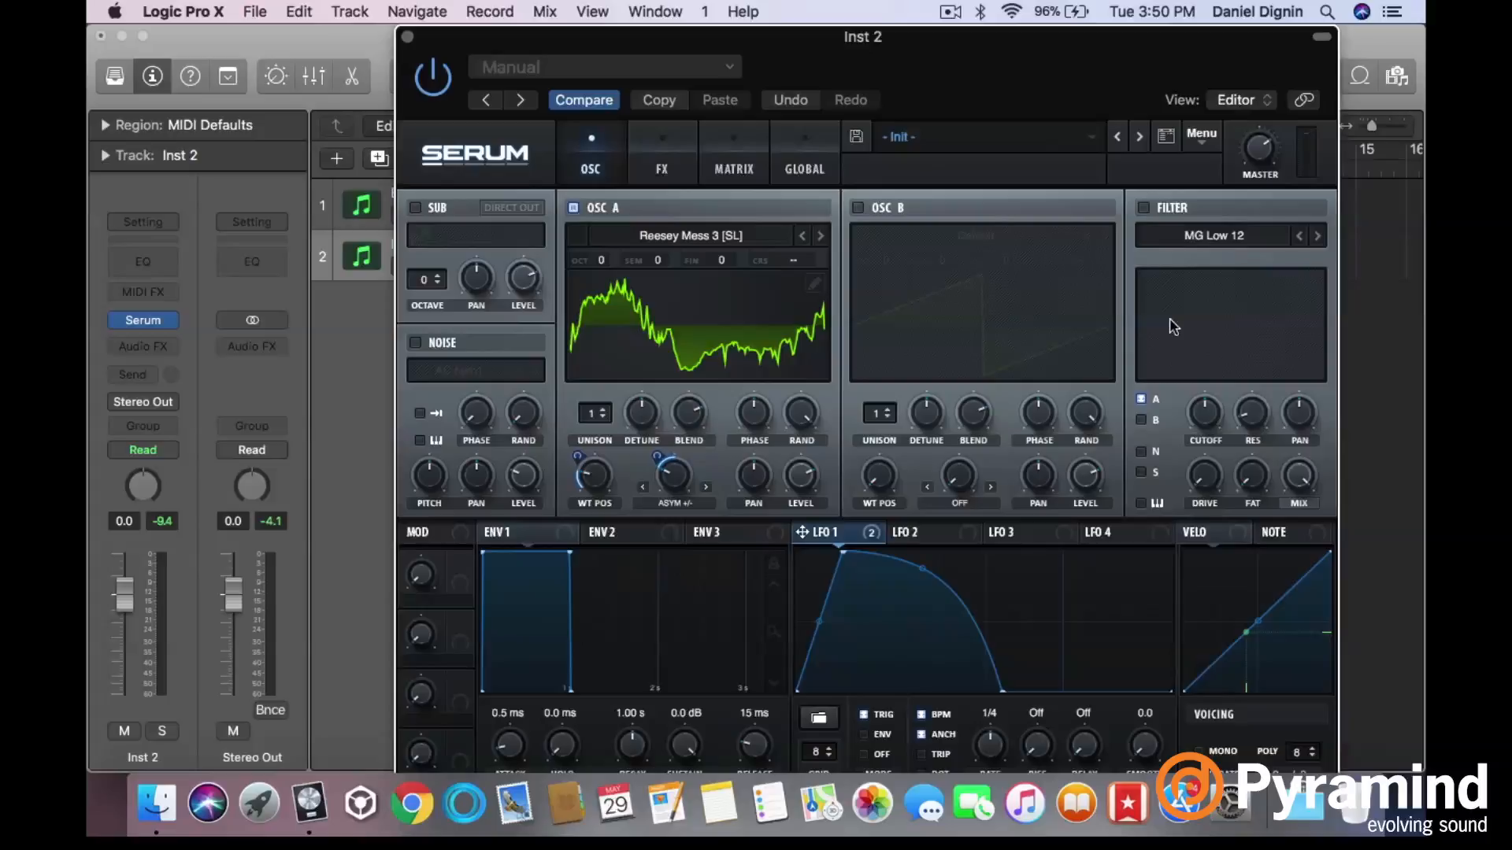
- Enable the filter for oscillator A and set its type to Band 12
left_click(1143, 207)
left_click(1215, 235)
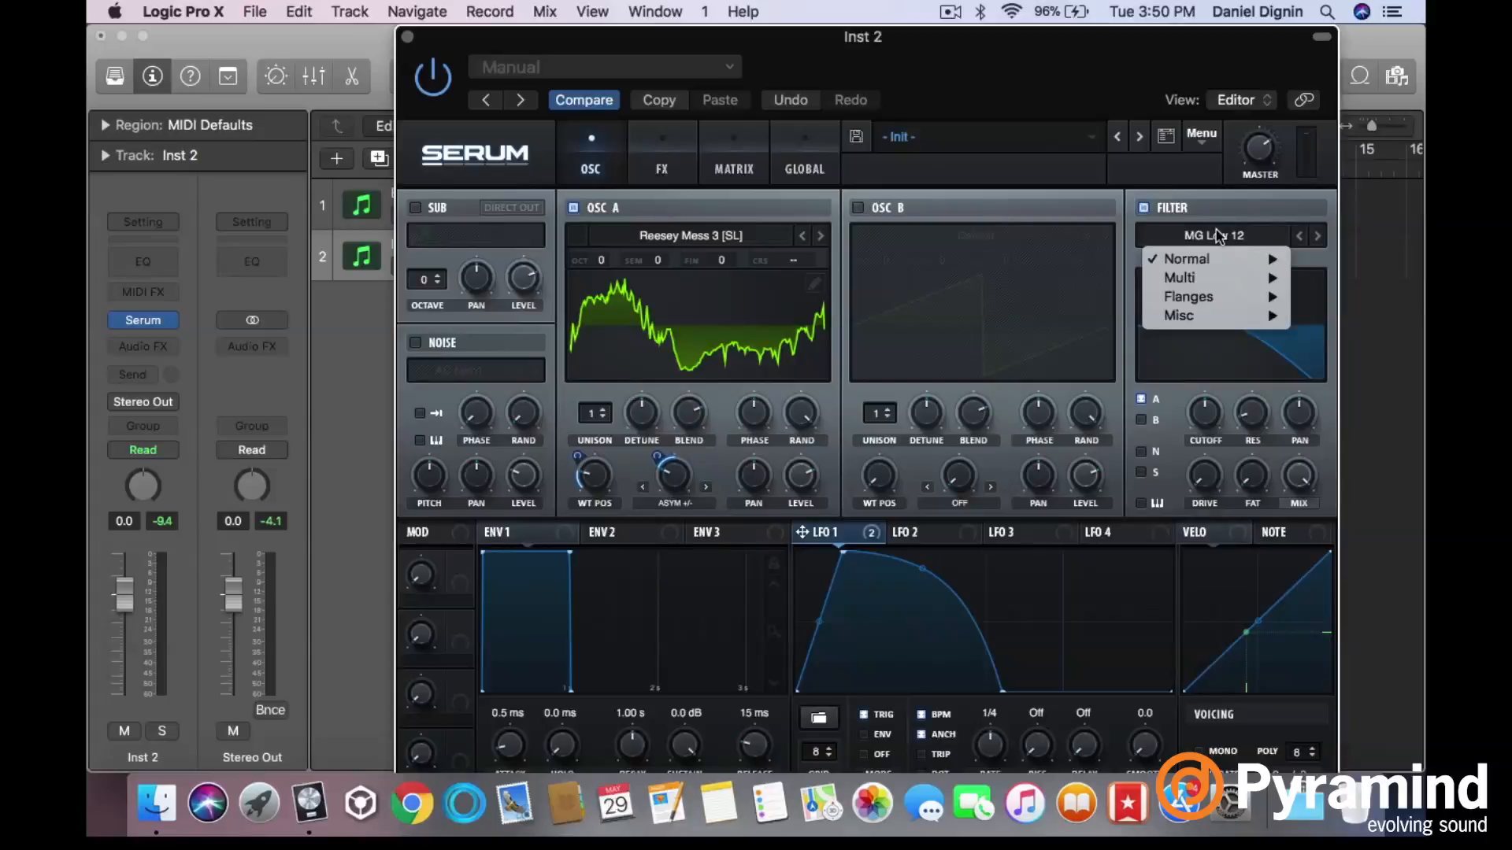
mouse_move(1206, 258)
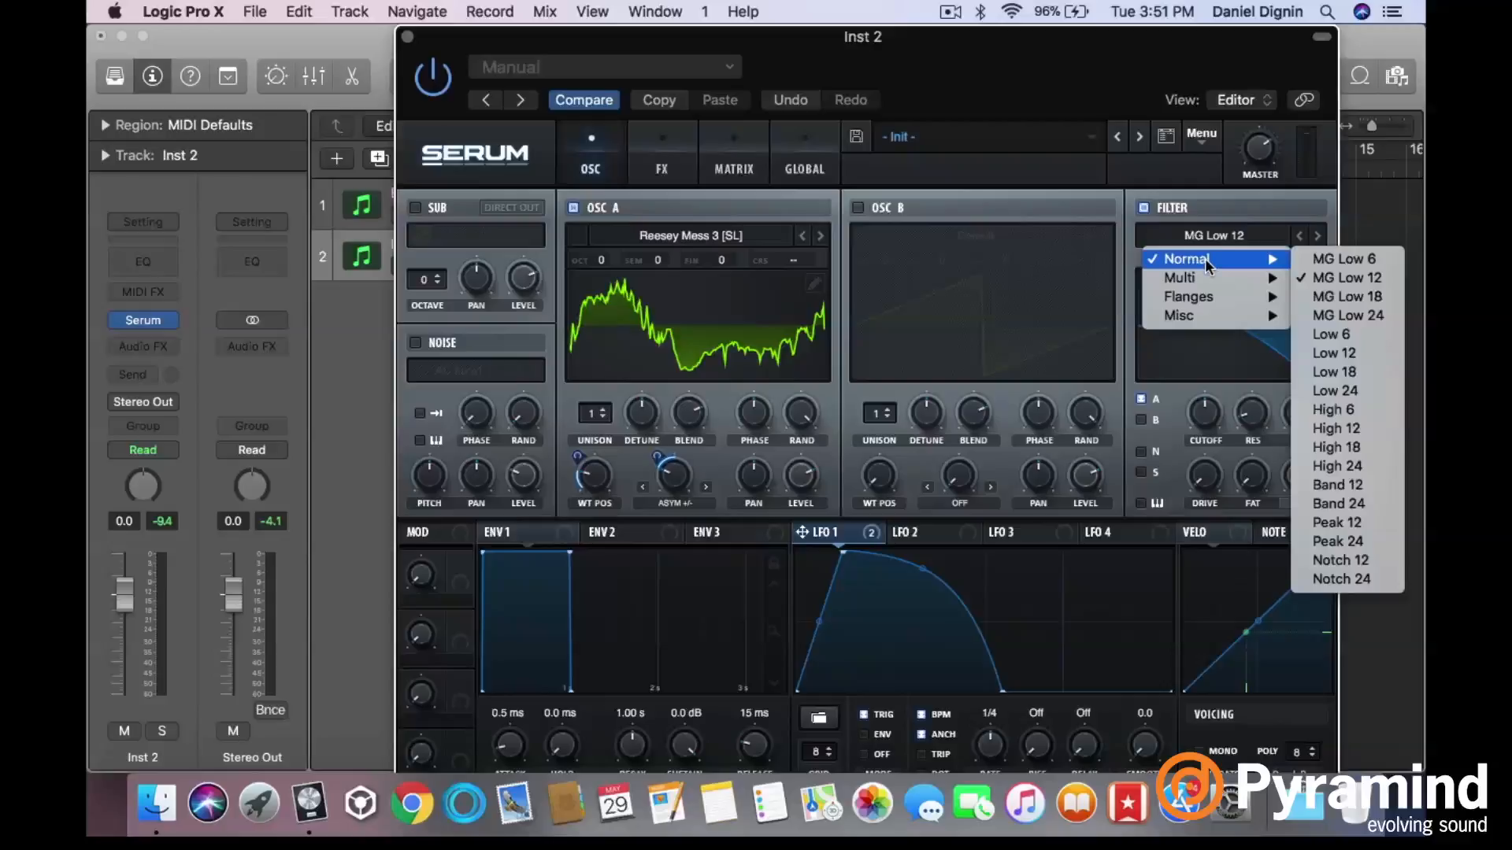
left_click(1339, 483)
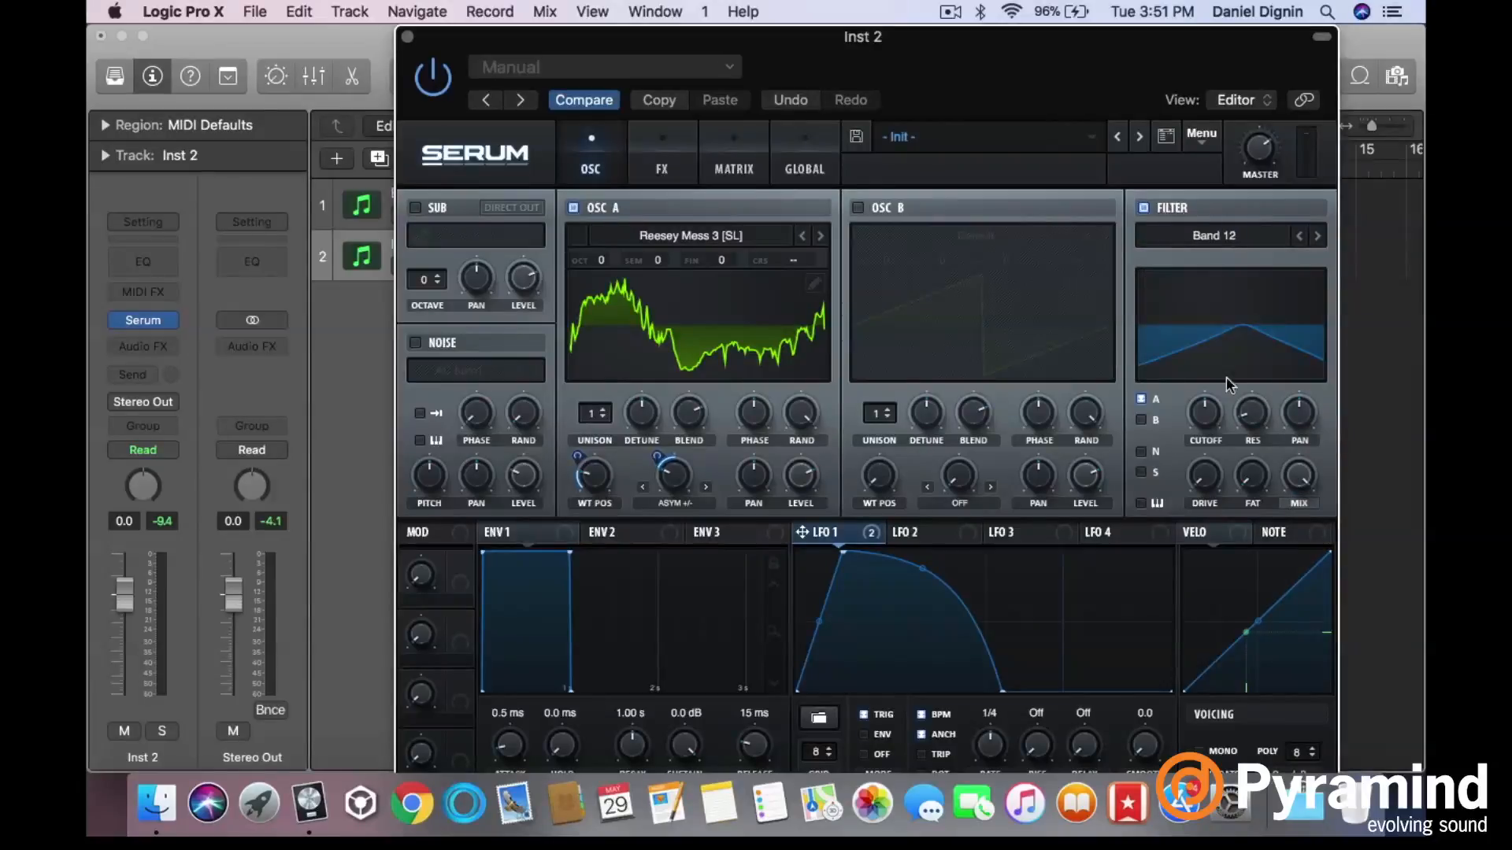
- Adjust the Band 12 filter's resonance and lower its cutoff while auditioning the sound
left_click_drag(1198, 429, 1200, 446)
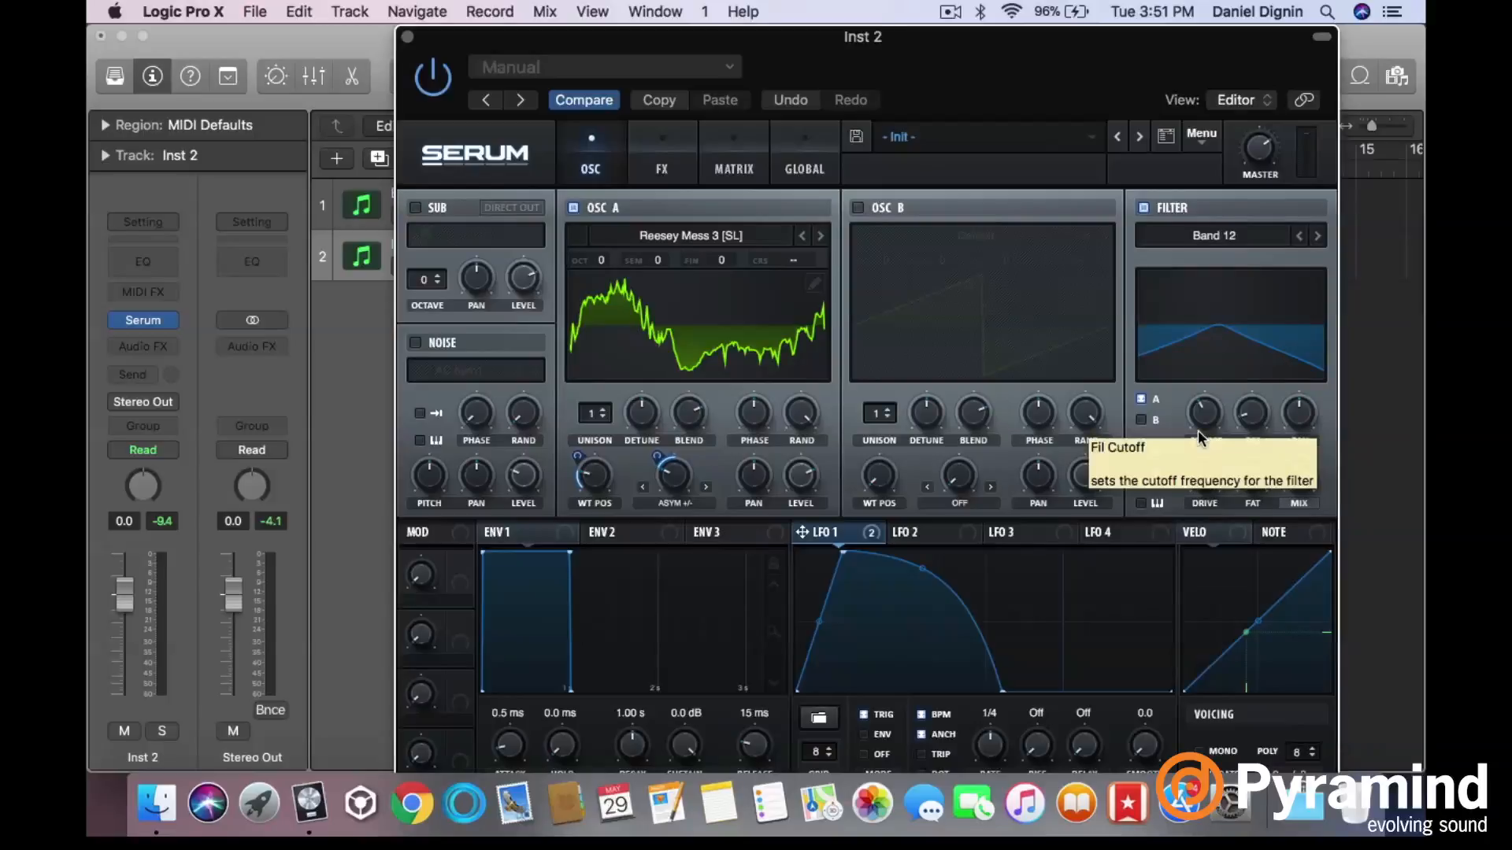
left_click_drag(1203, 423, 1201, 415)
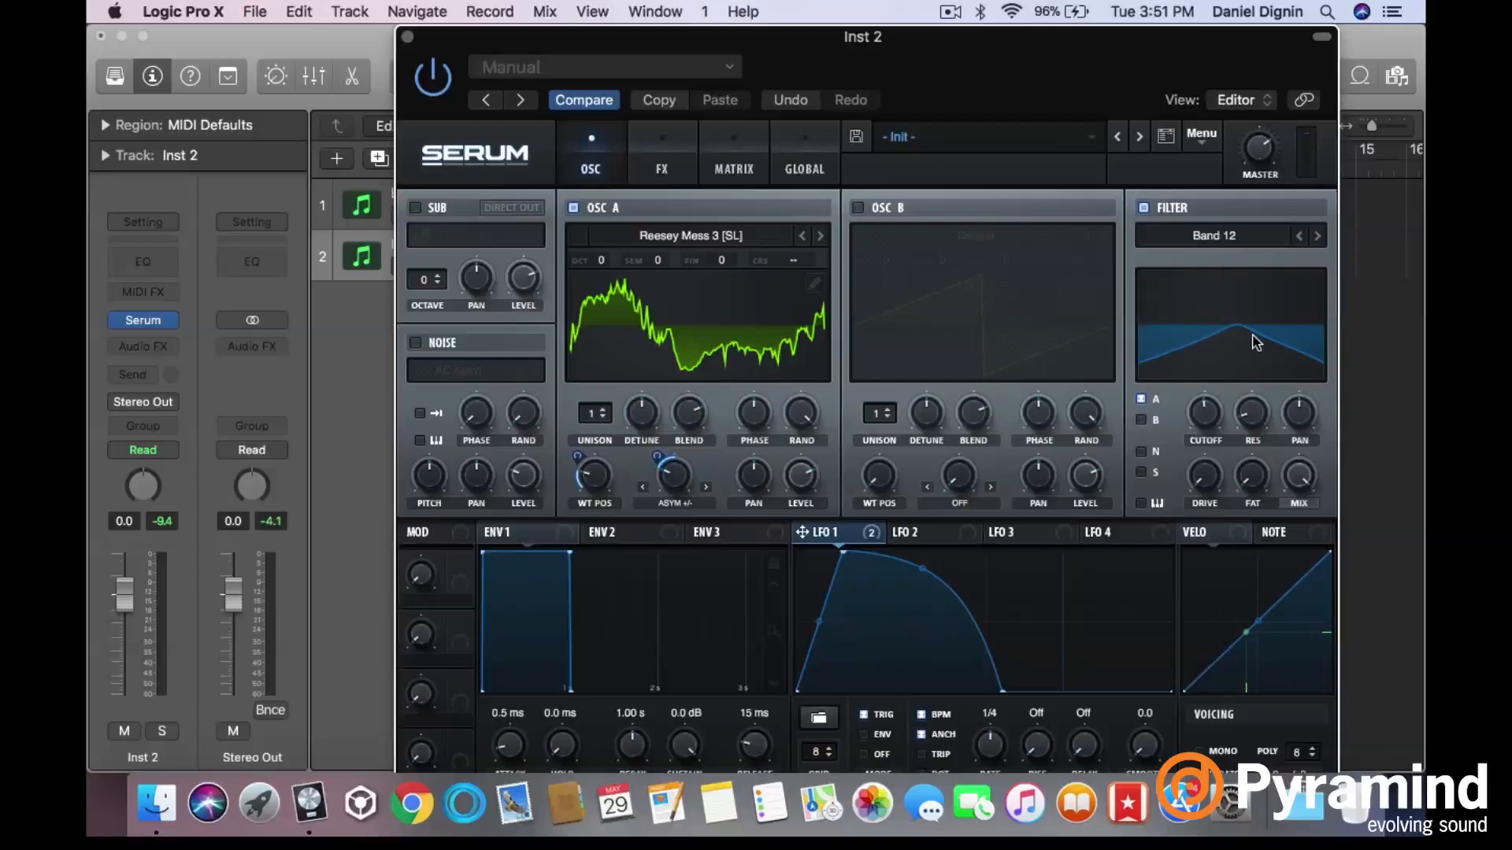
left_click_drag(1247, 405, 1246, 407)
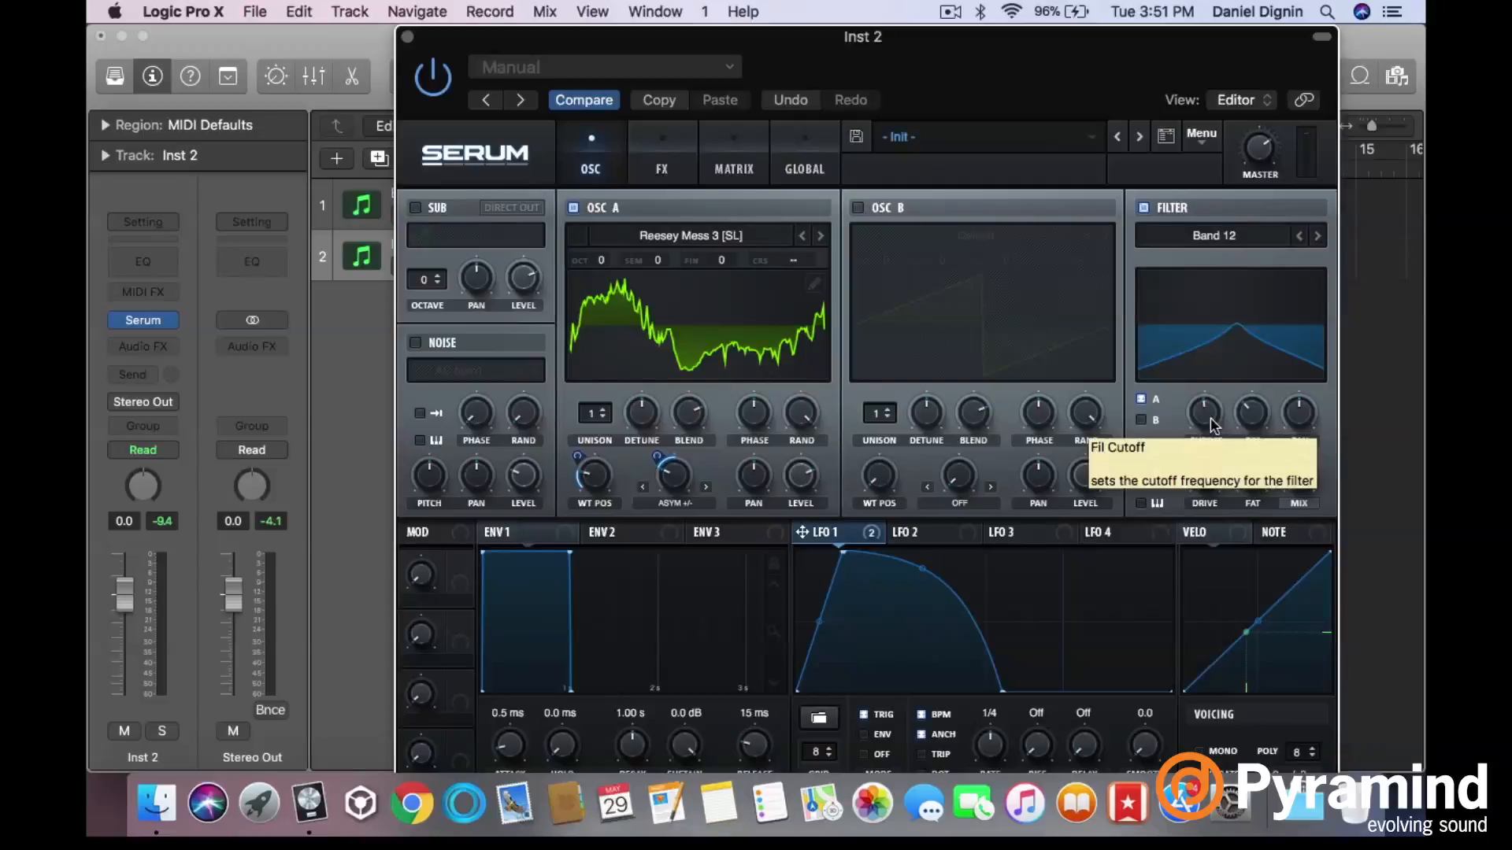
mouse_move(1213, 425)
left_mouse_down()
mouse_move(1183, 453)
mouse_move(1201, 425)
left_mouse_up()
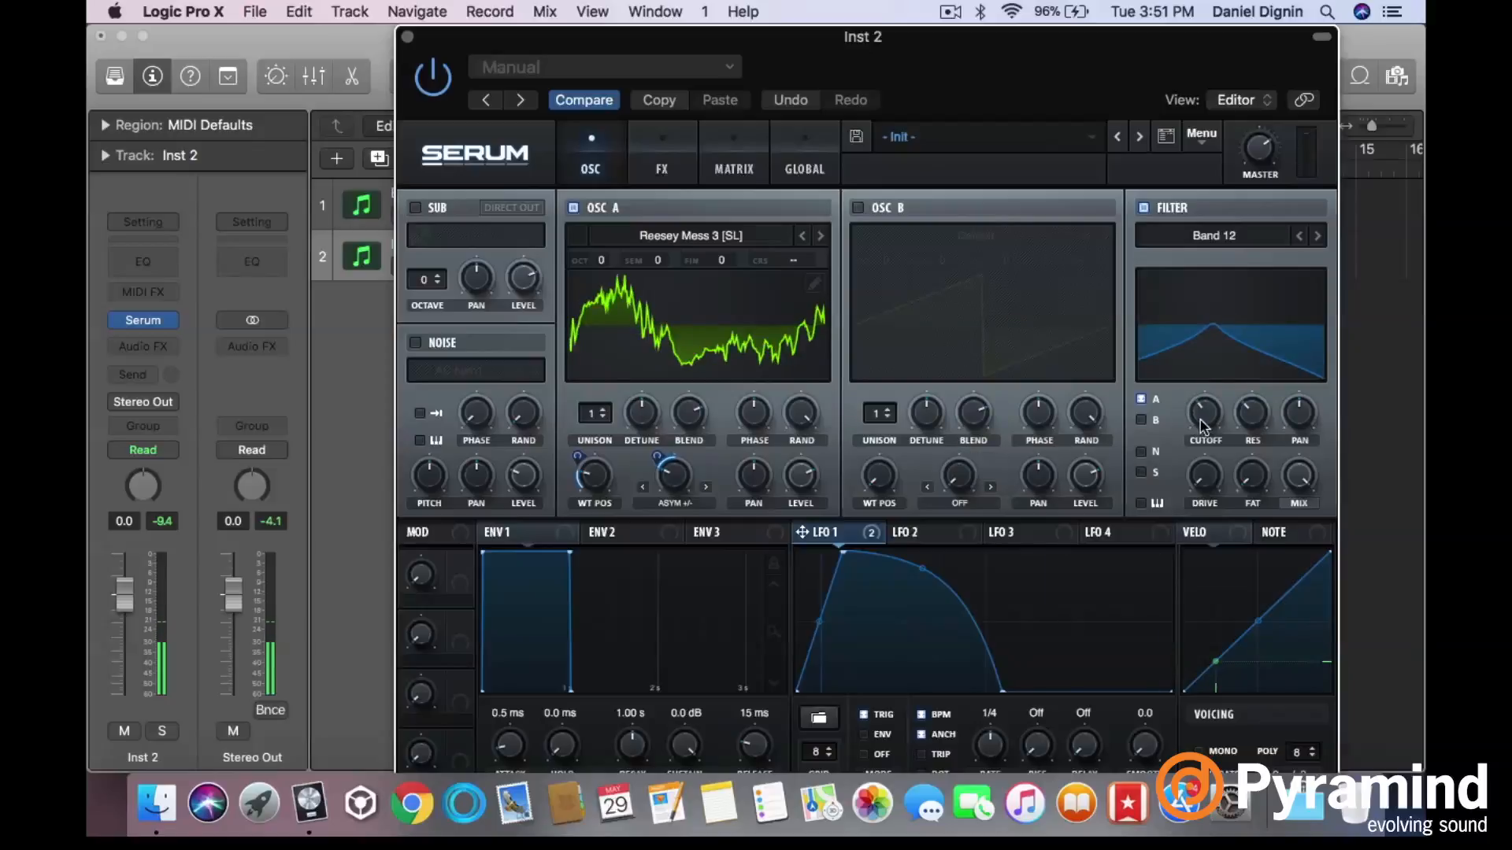
mouse_move(1207, 427)
left_mouse_down()
mouse_move(1206, 394)
mouse_move(1191, 434)
left_mouse_up()
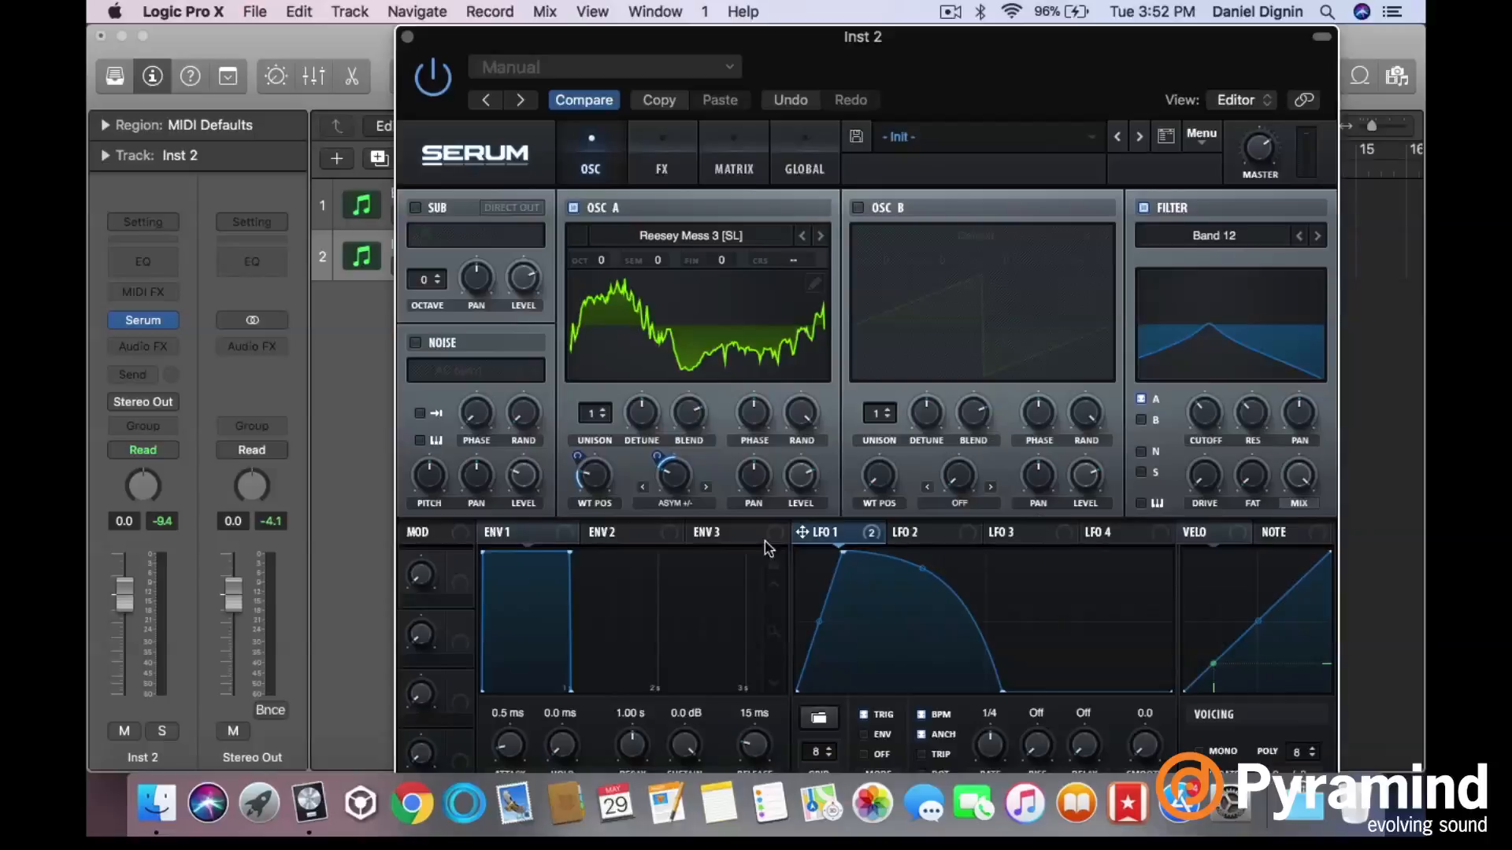
- Assign LFO 1 to the filter cutoff and adjust the modulation depth
left_click_drag(817, 532, 1189, 418)
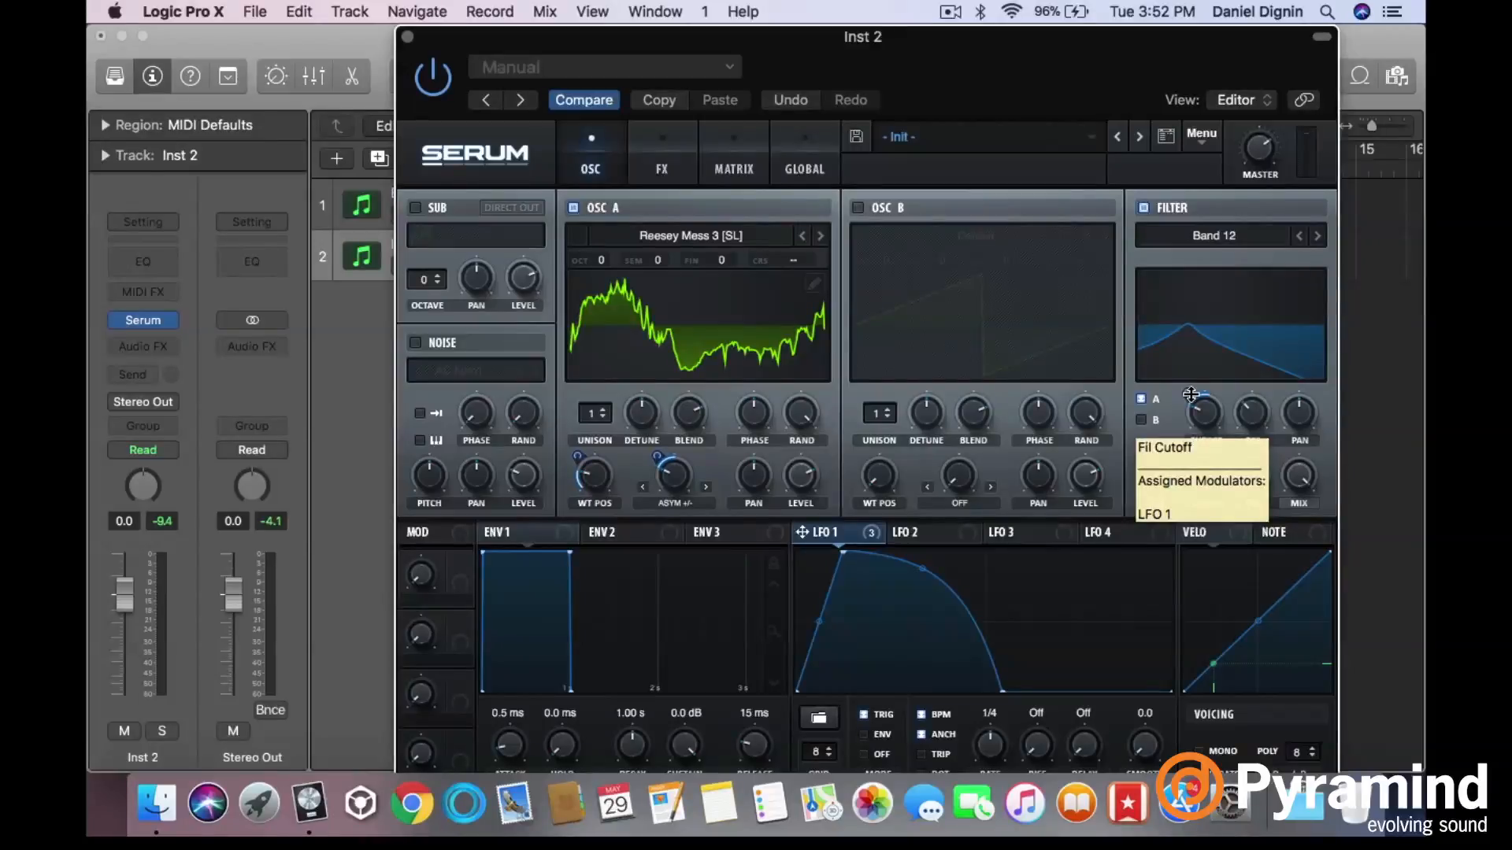
left_click_drag(1191, 393, 1192, 331)
left_click_drag(1190, 388, 1183, 432)
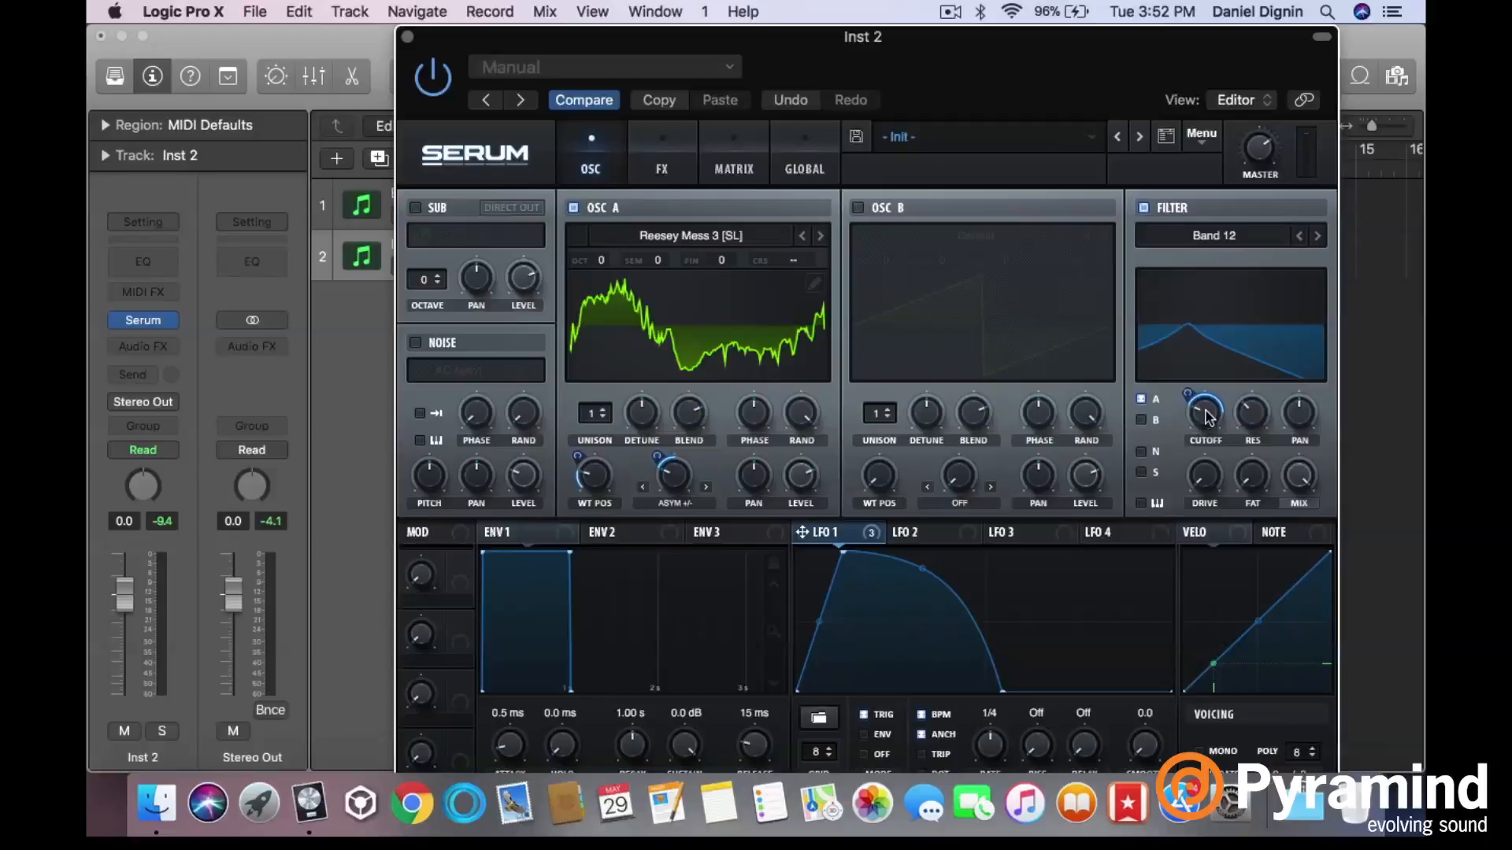
- Lower the filter's base cutoff and fine-tune it against the LFO 1 modulation depth
left_click_drag(1190, 399, 1193, 419)
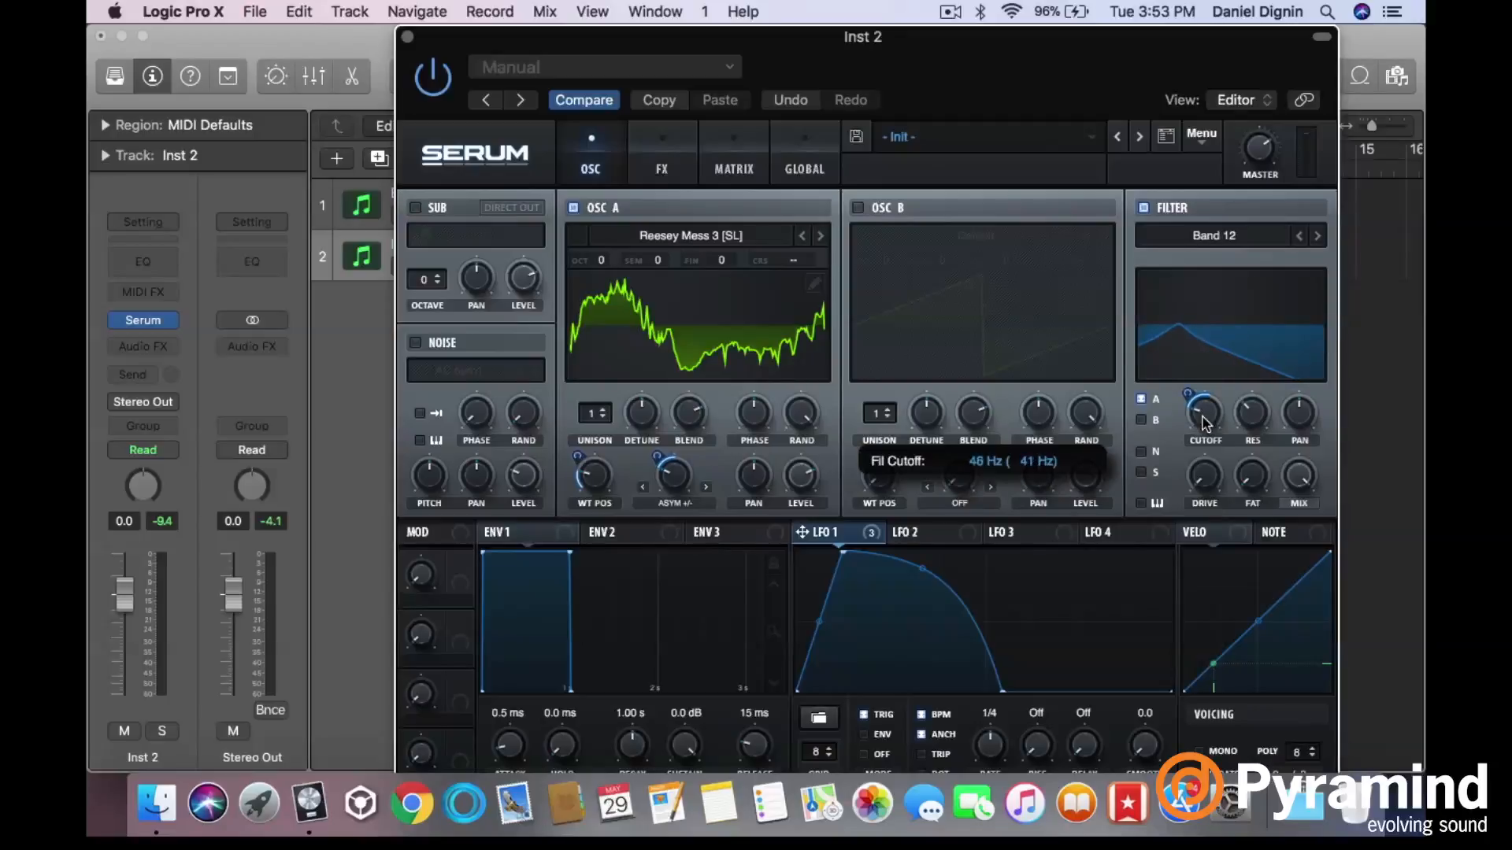
left_click_drag(1201, 425, 1198, 416)
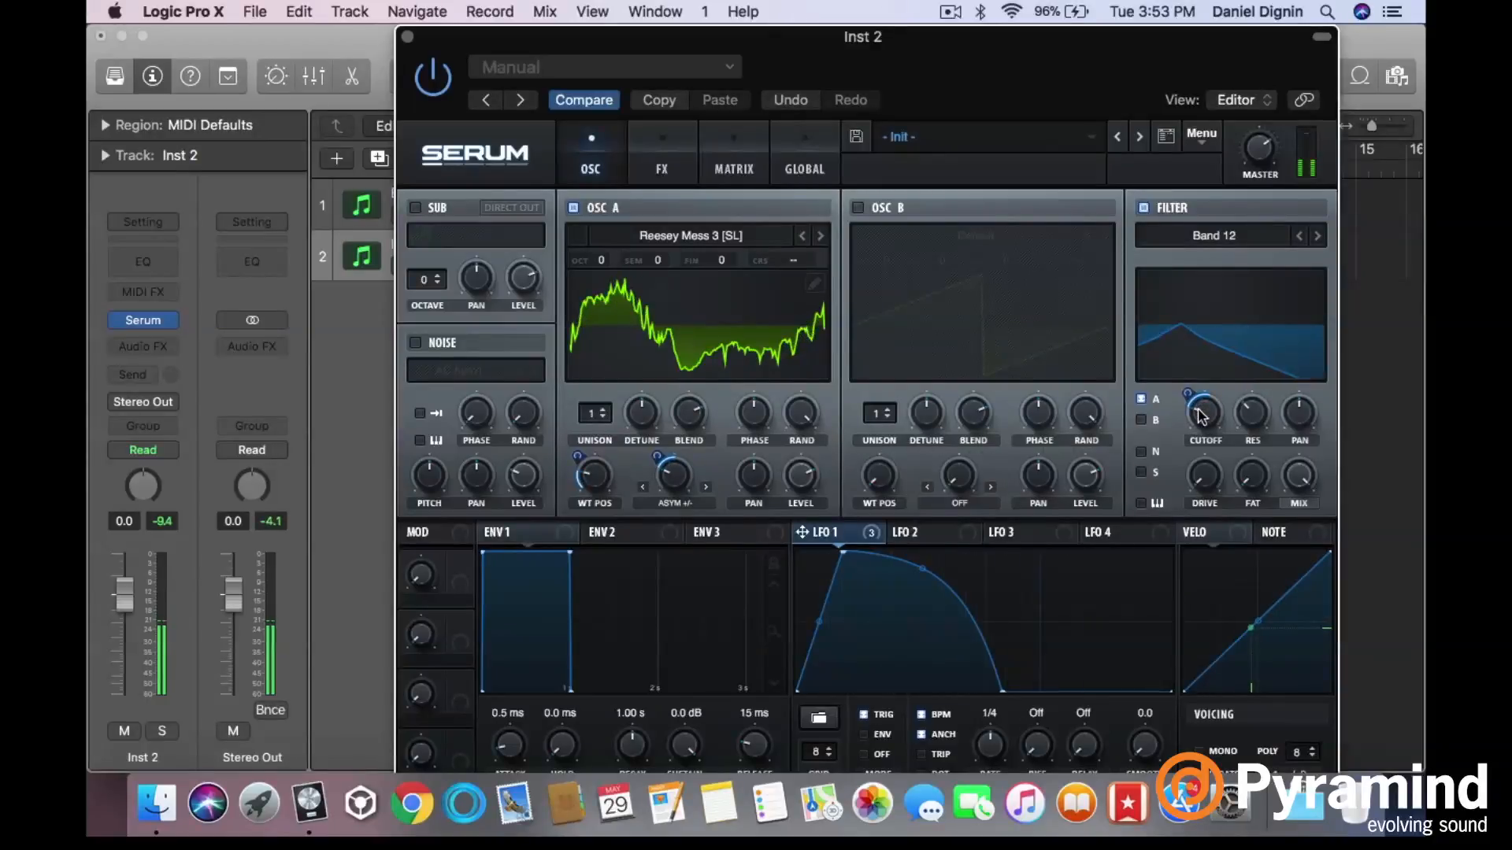
left_click_drag(1198, 416, 1200, 414)
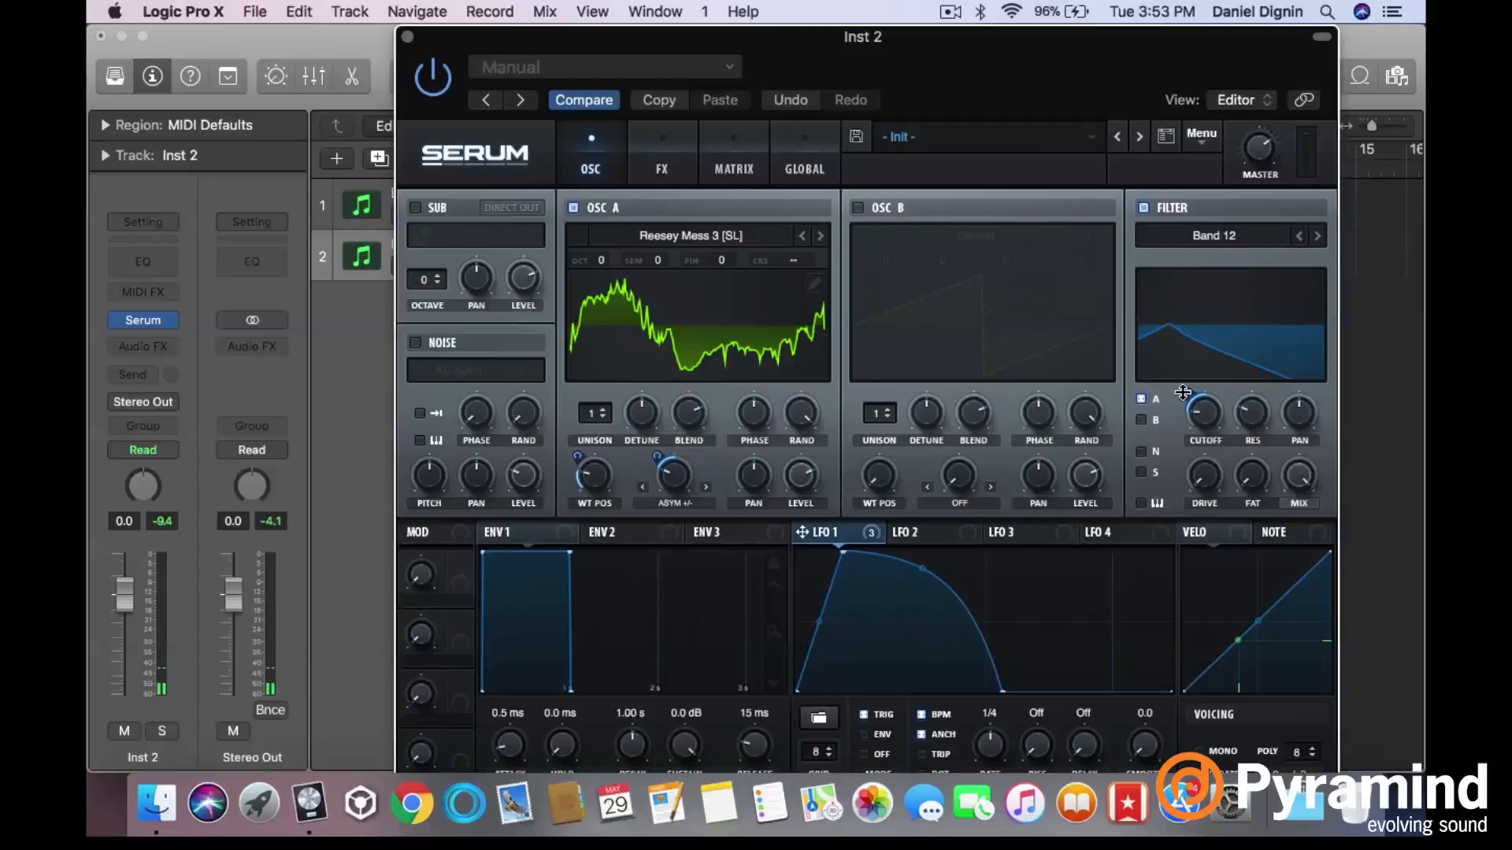
left_click_drag(1186, 392, 1189, 411)
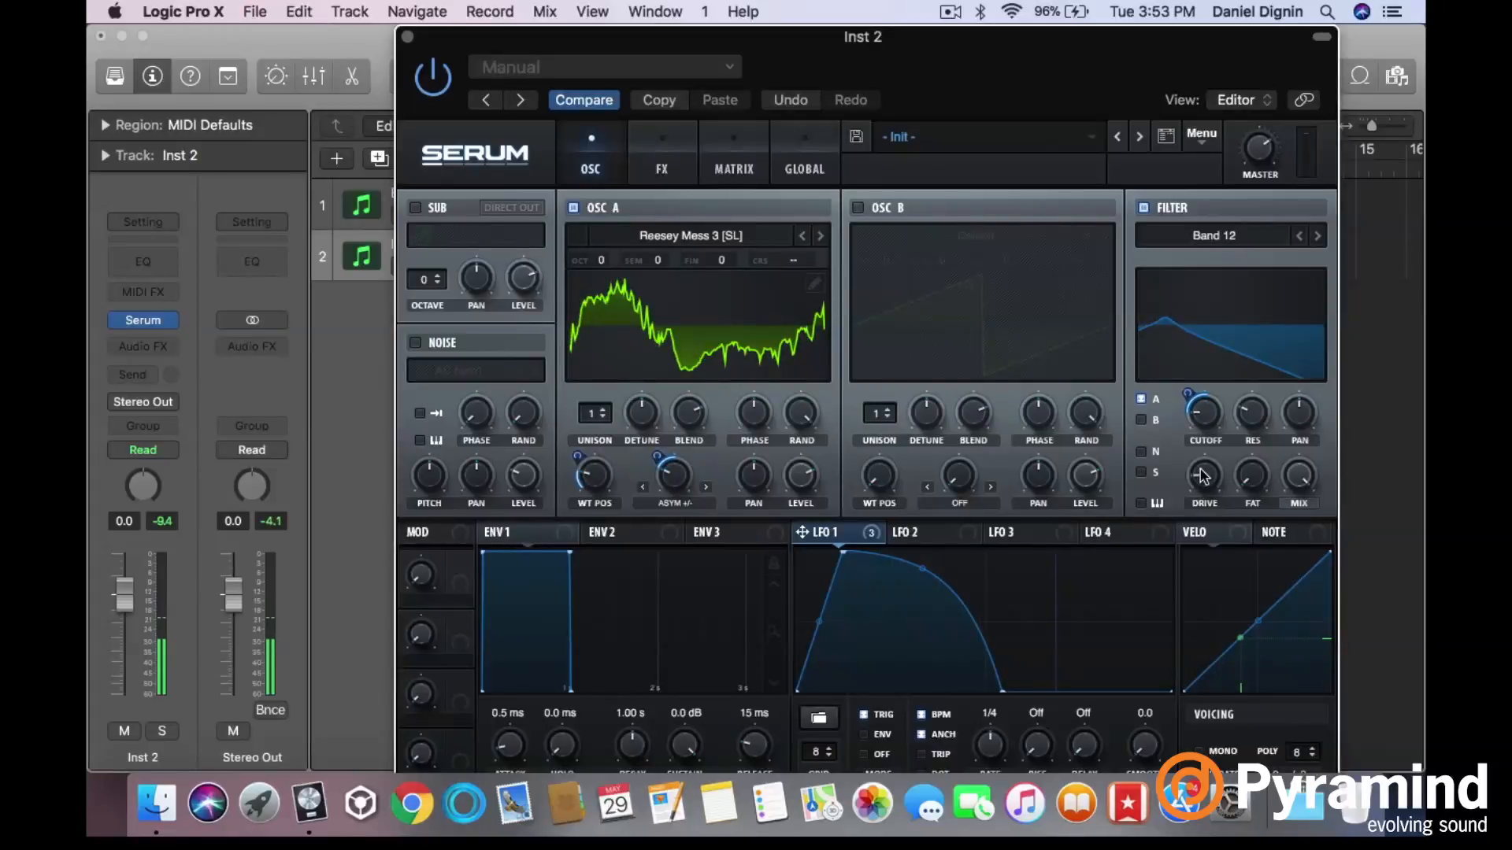
- Add the Compressor effect in multiband mode and lower its threshold
left_click(664, 151)
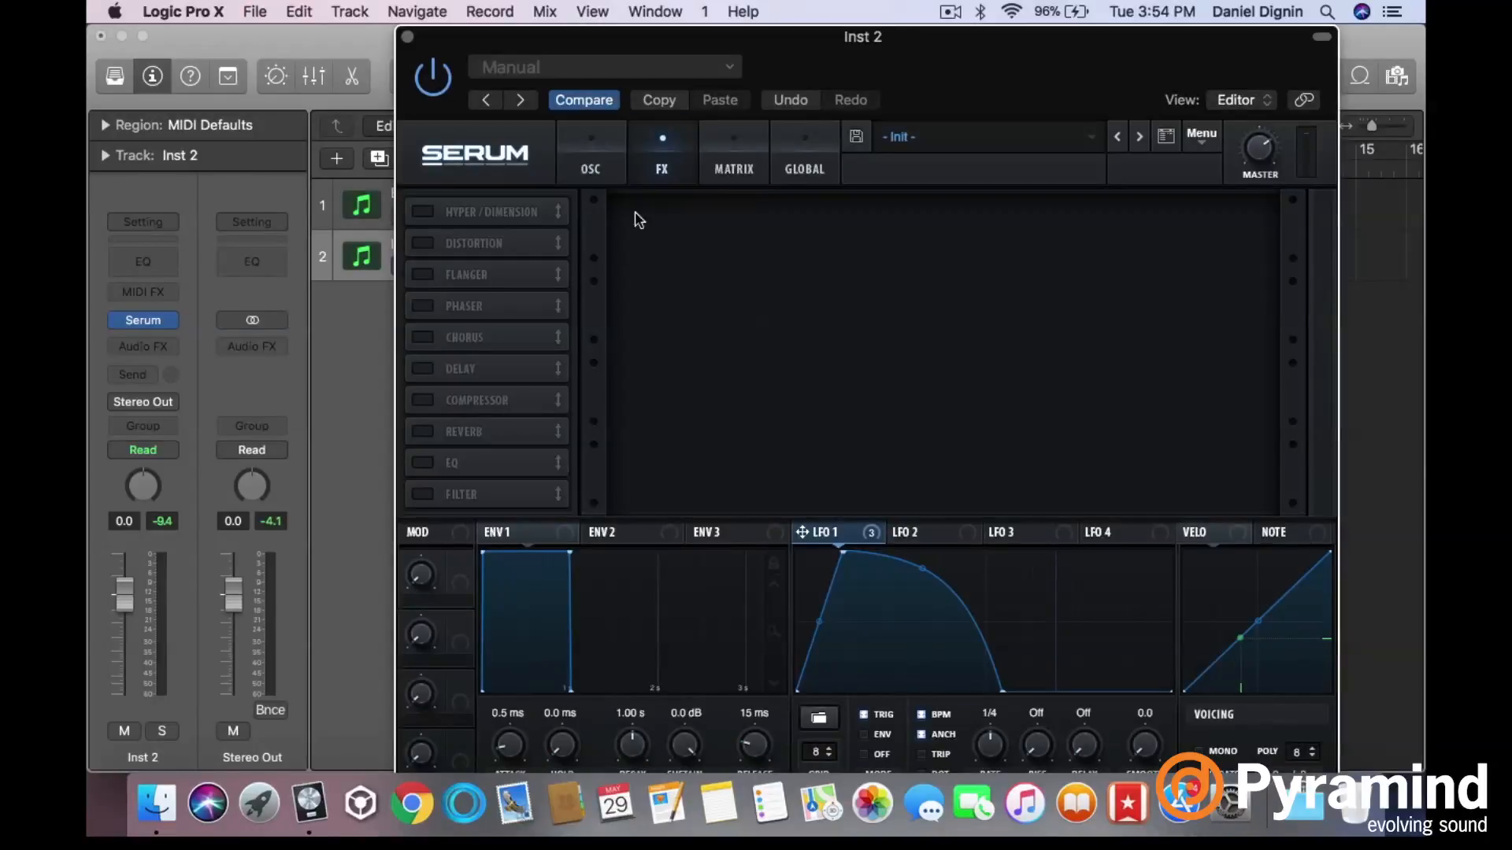
left_click(423, 402)
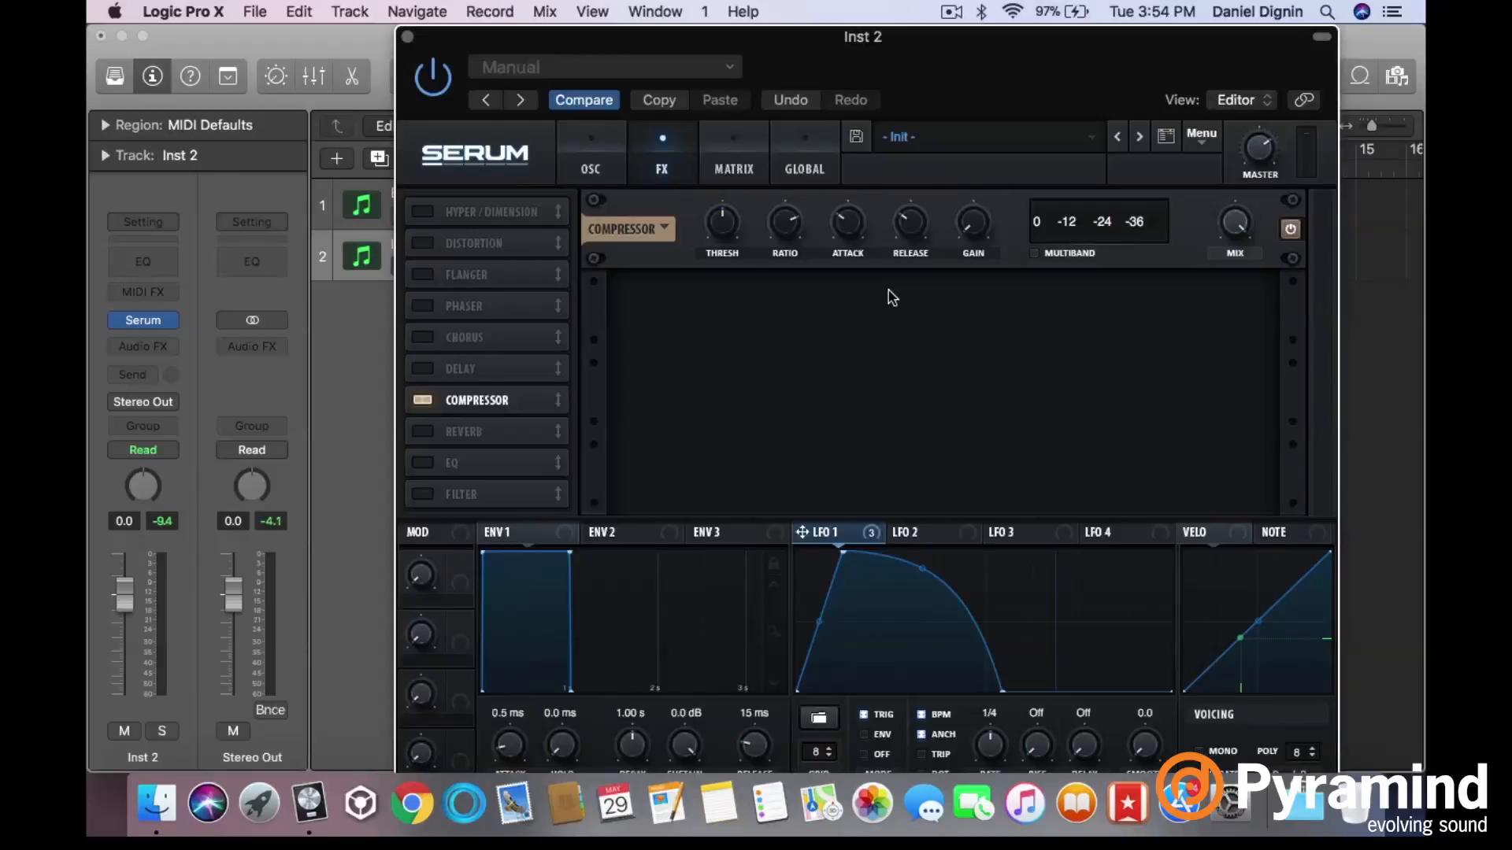
left_click(1044, 254)
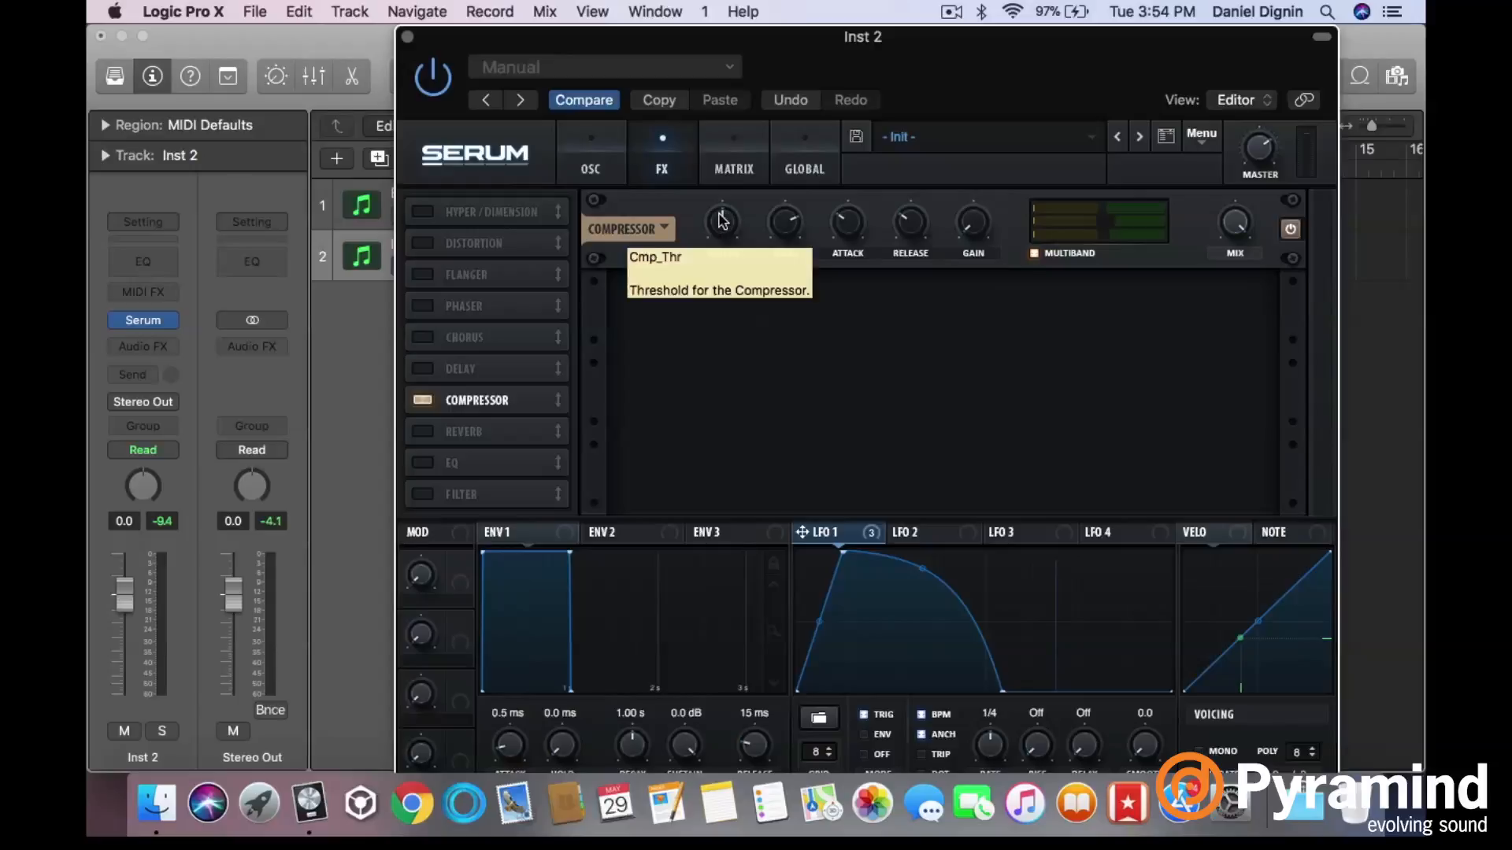
left_click_drag(721, 222, 716, 258)
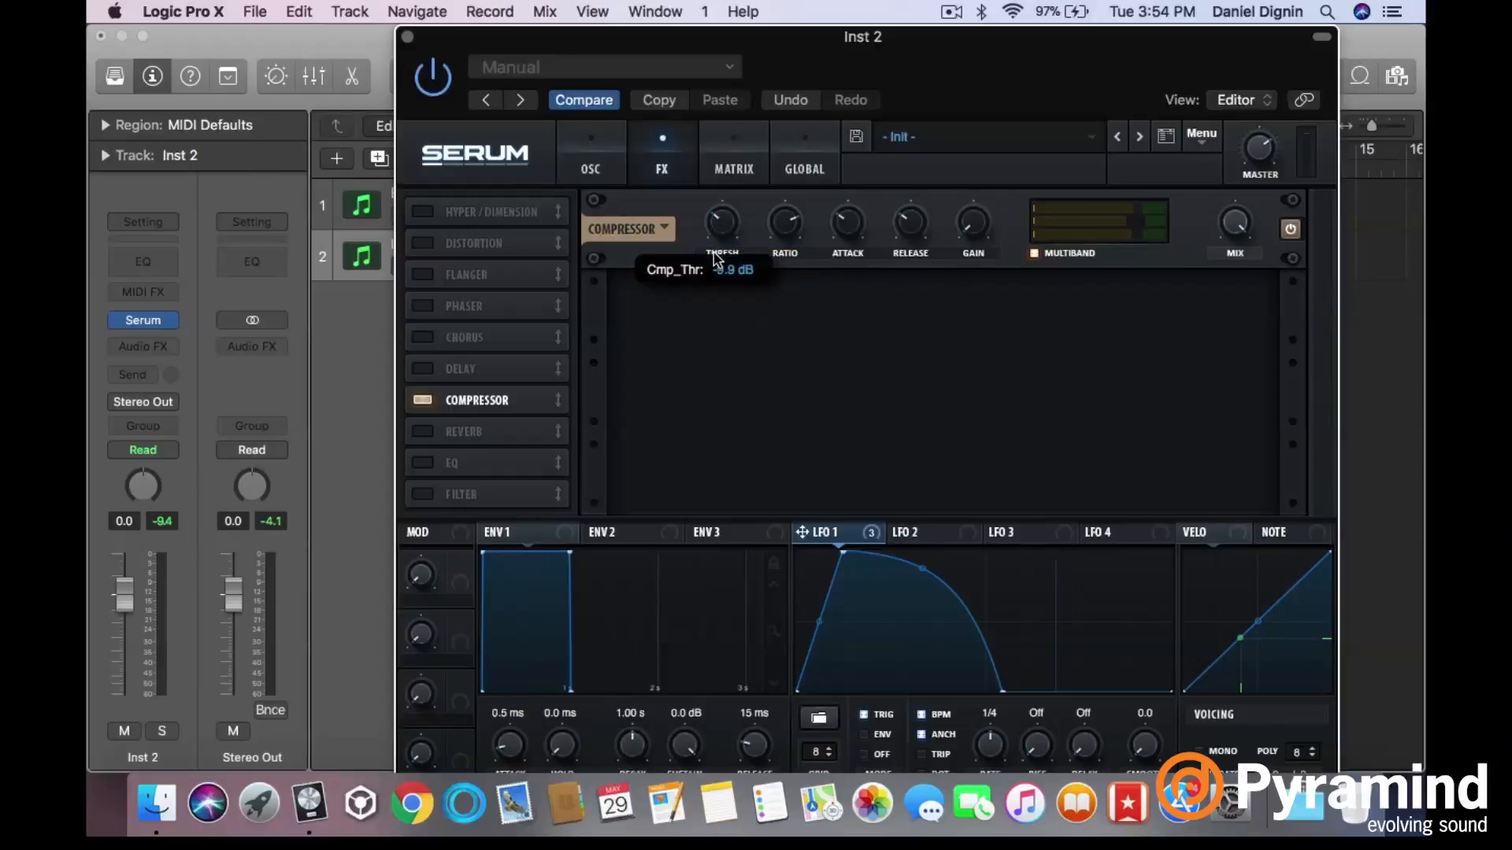
- Lower the master volume, then raise it slightly while auditioning the compressed sound
left_click(1253, 158)
left_click_drag(1254, 158, 1252, 175)
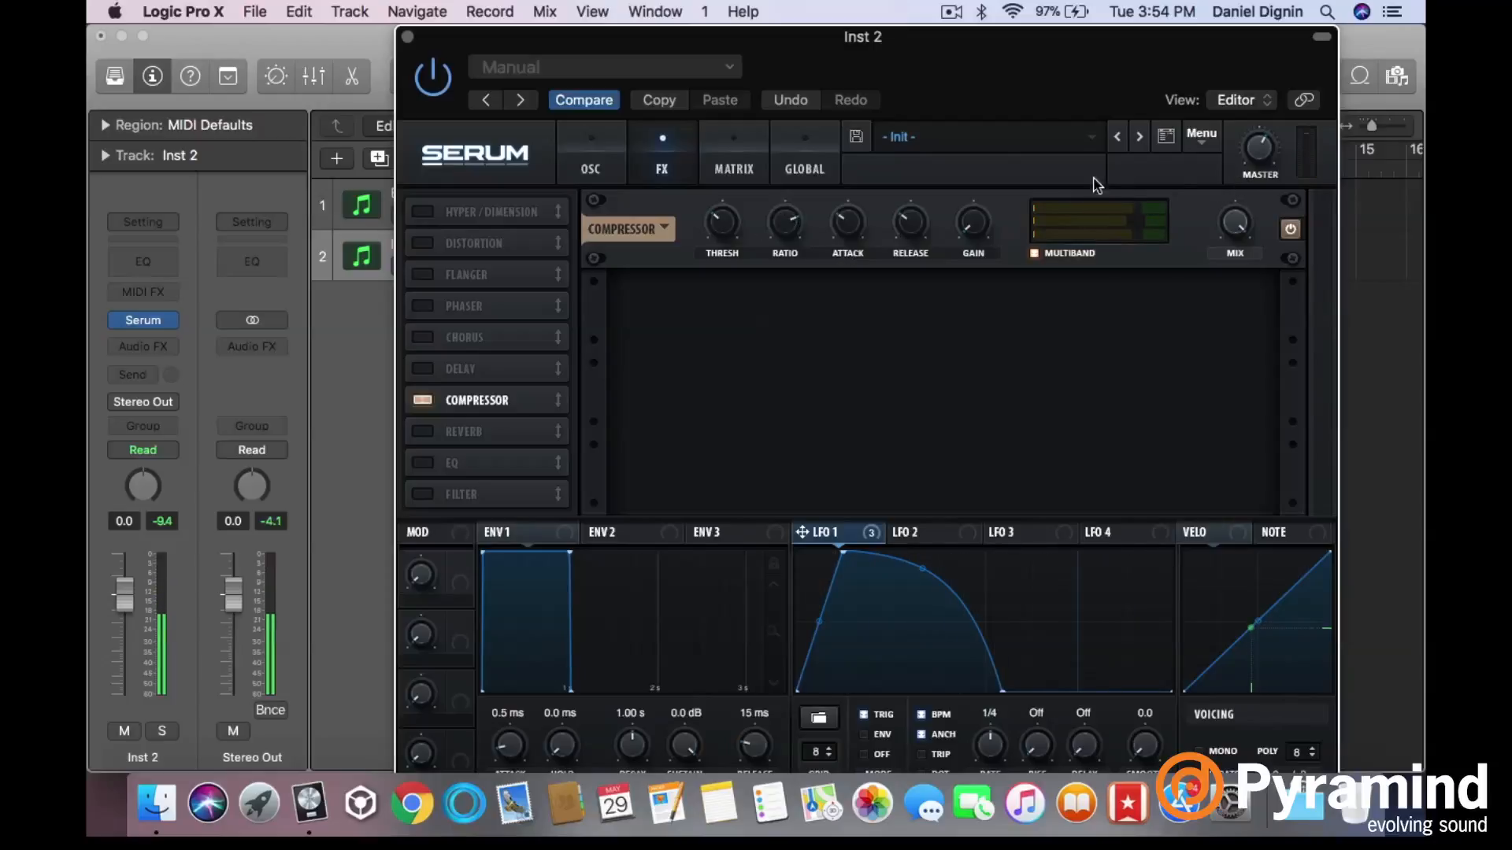
mouse_move(1262, 147)
left_click_drag(1262, 148, 1262, 137)
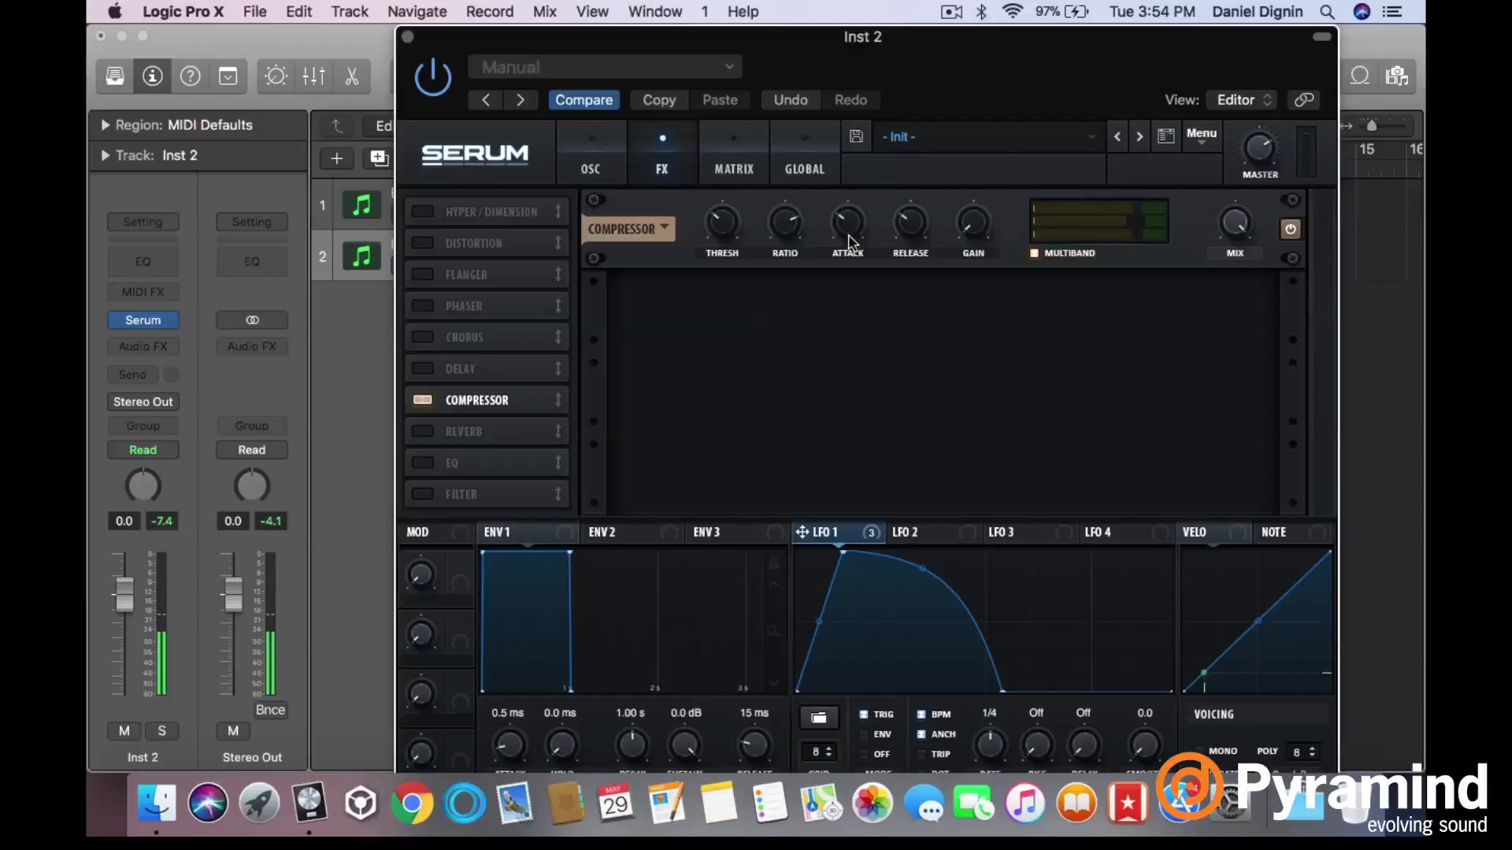
- Fine-tune the compressor's threshold and raise its gain slightly
mouse_move(725, 230)
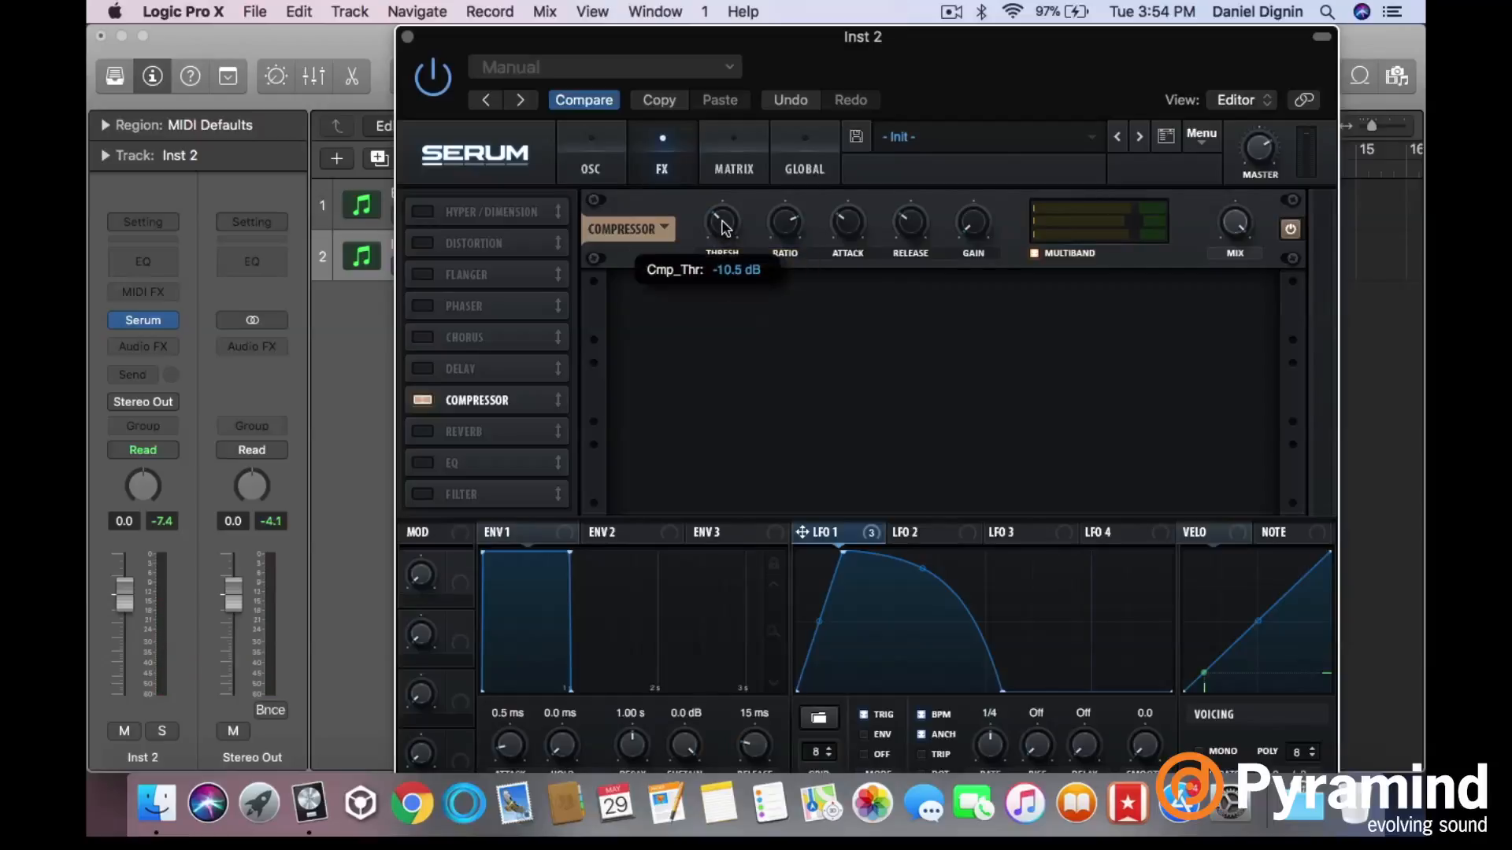
left_click_drag(722, 228, 722, 224)
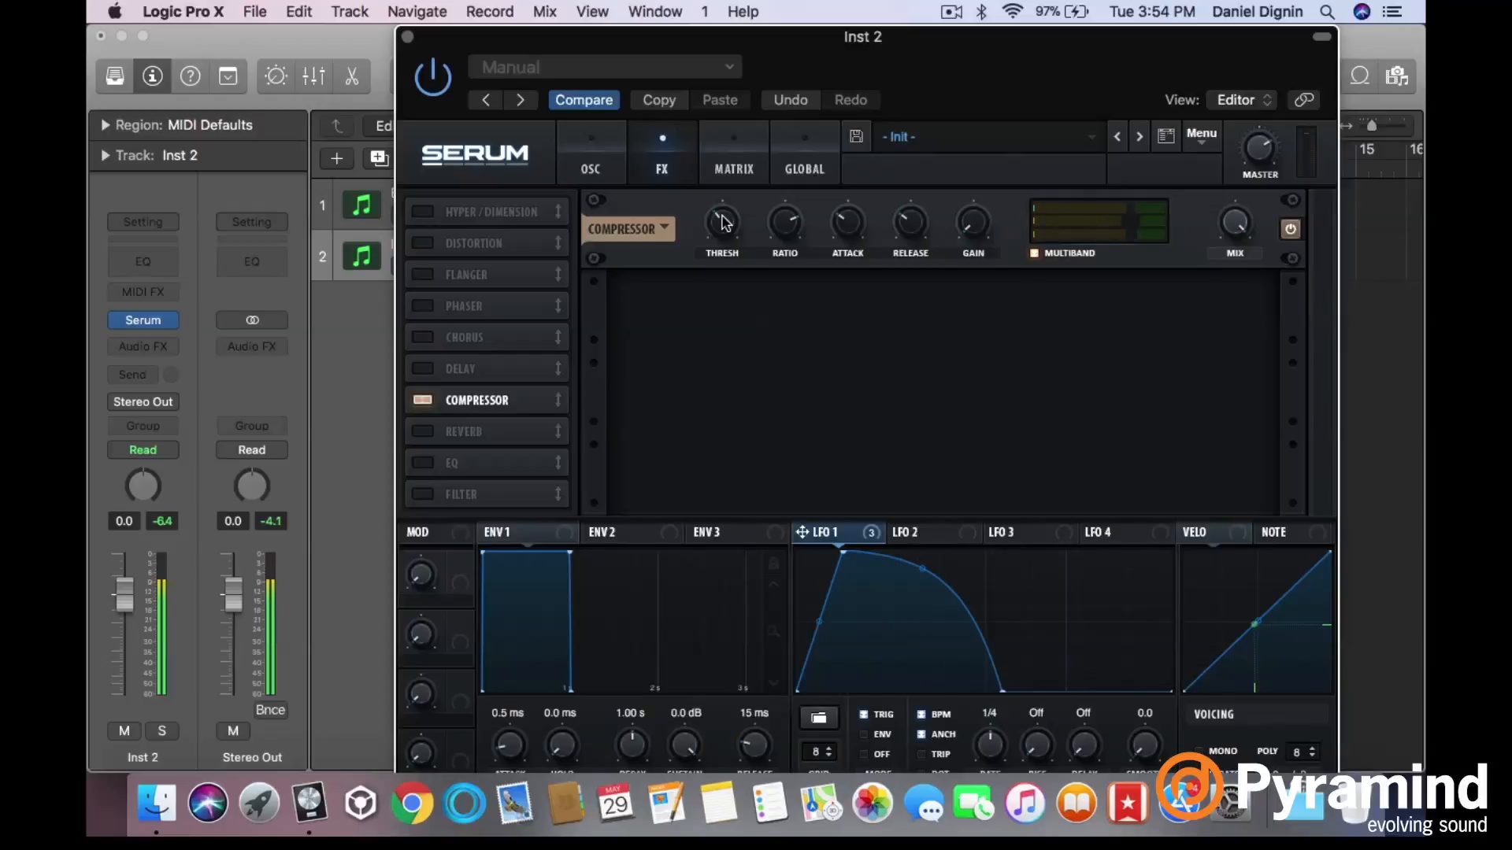
left_click_drag(724, 225, 725, 224)
left_click_drag(976, 229, 970, 214)
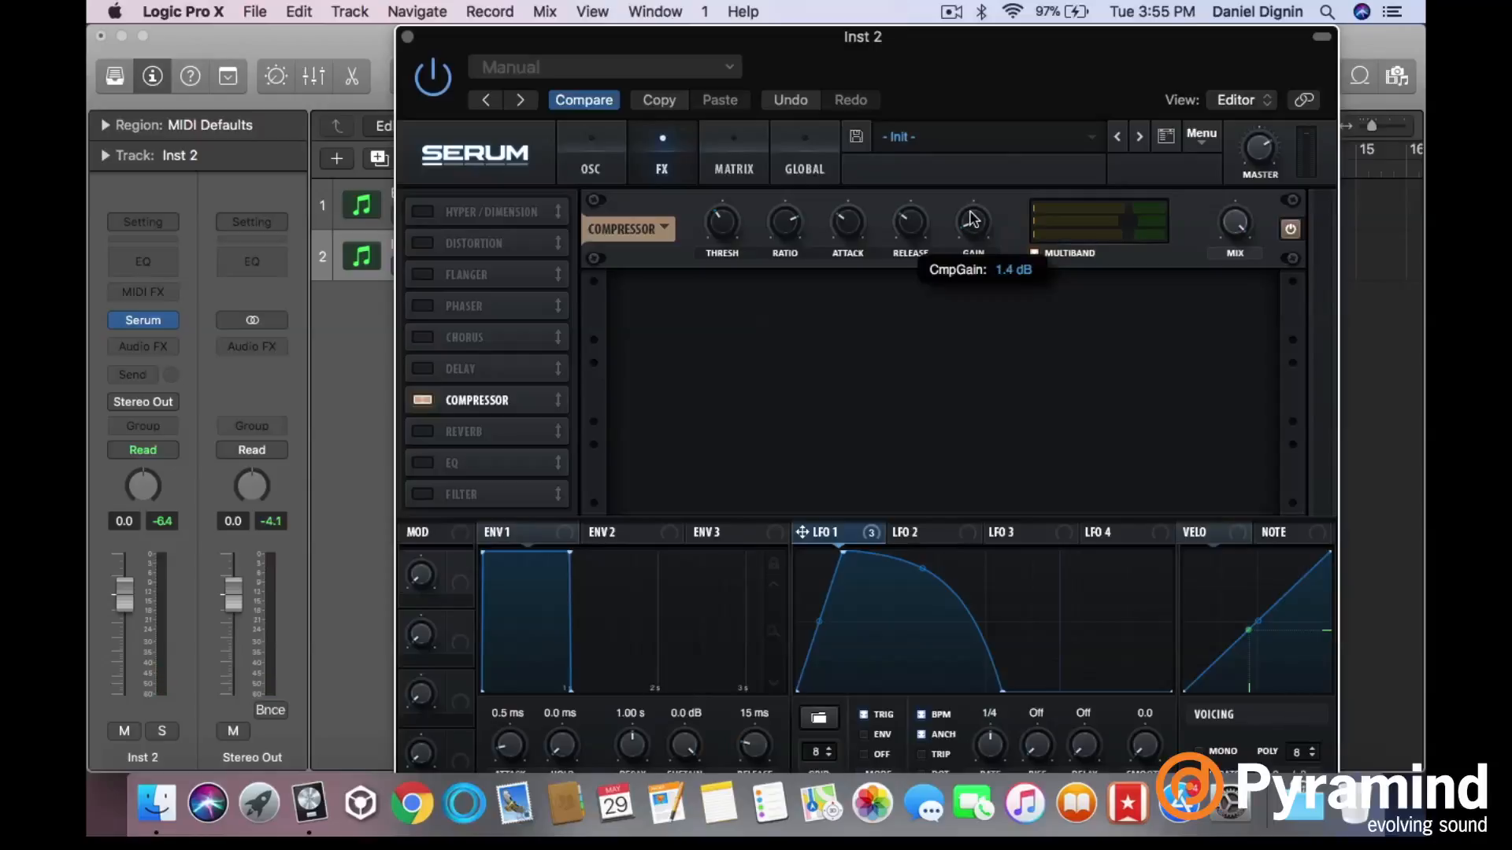
left_click_drag(973, 217, 971, 223)
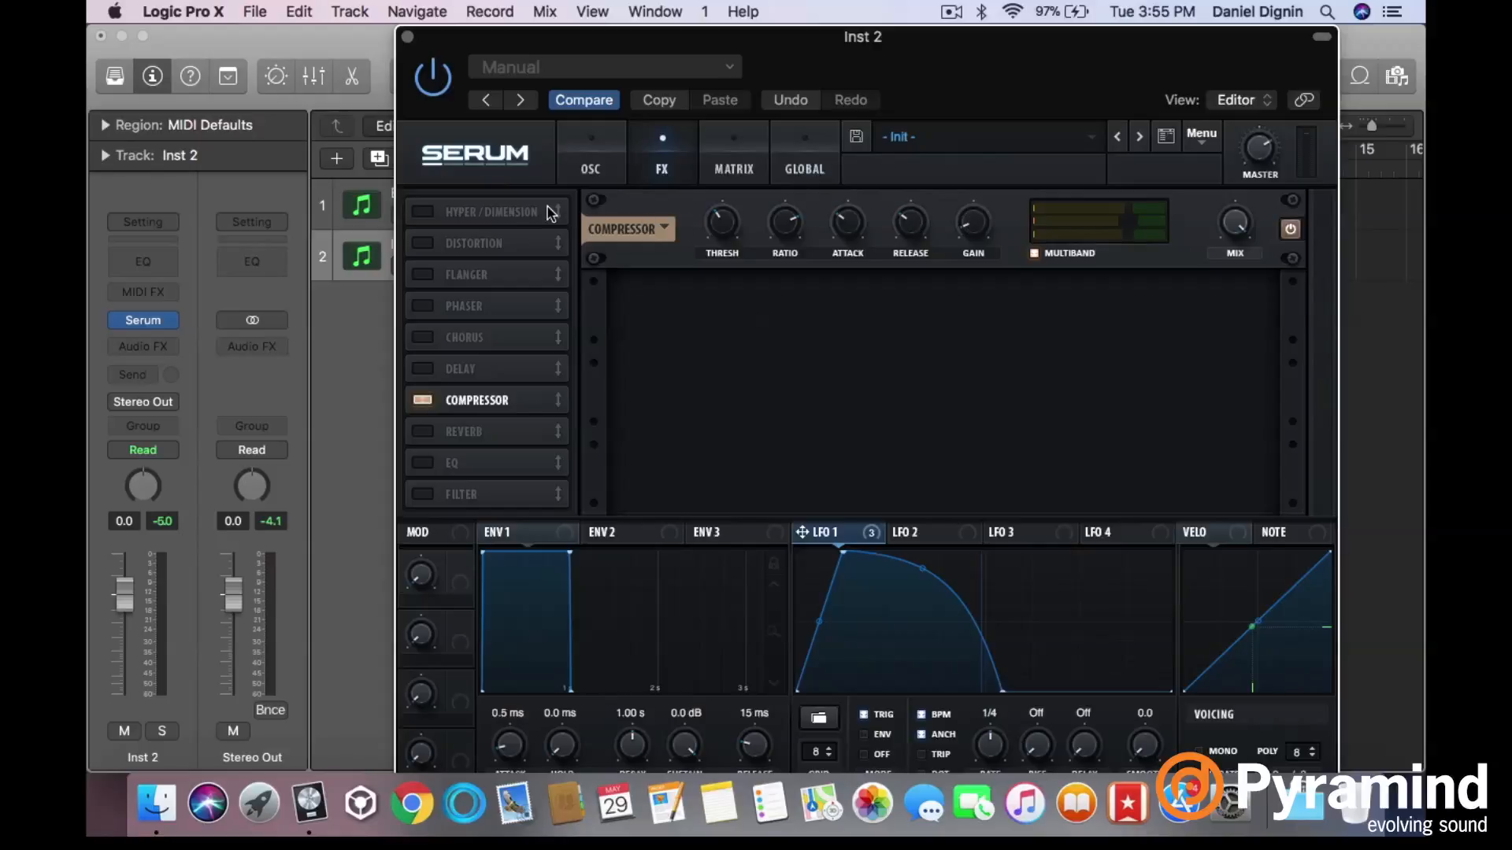
- Add the Hyper/Dimension effect and reduce the Hyper mix below its default amount
left_click(426, 211)
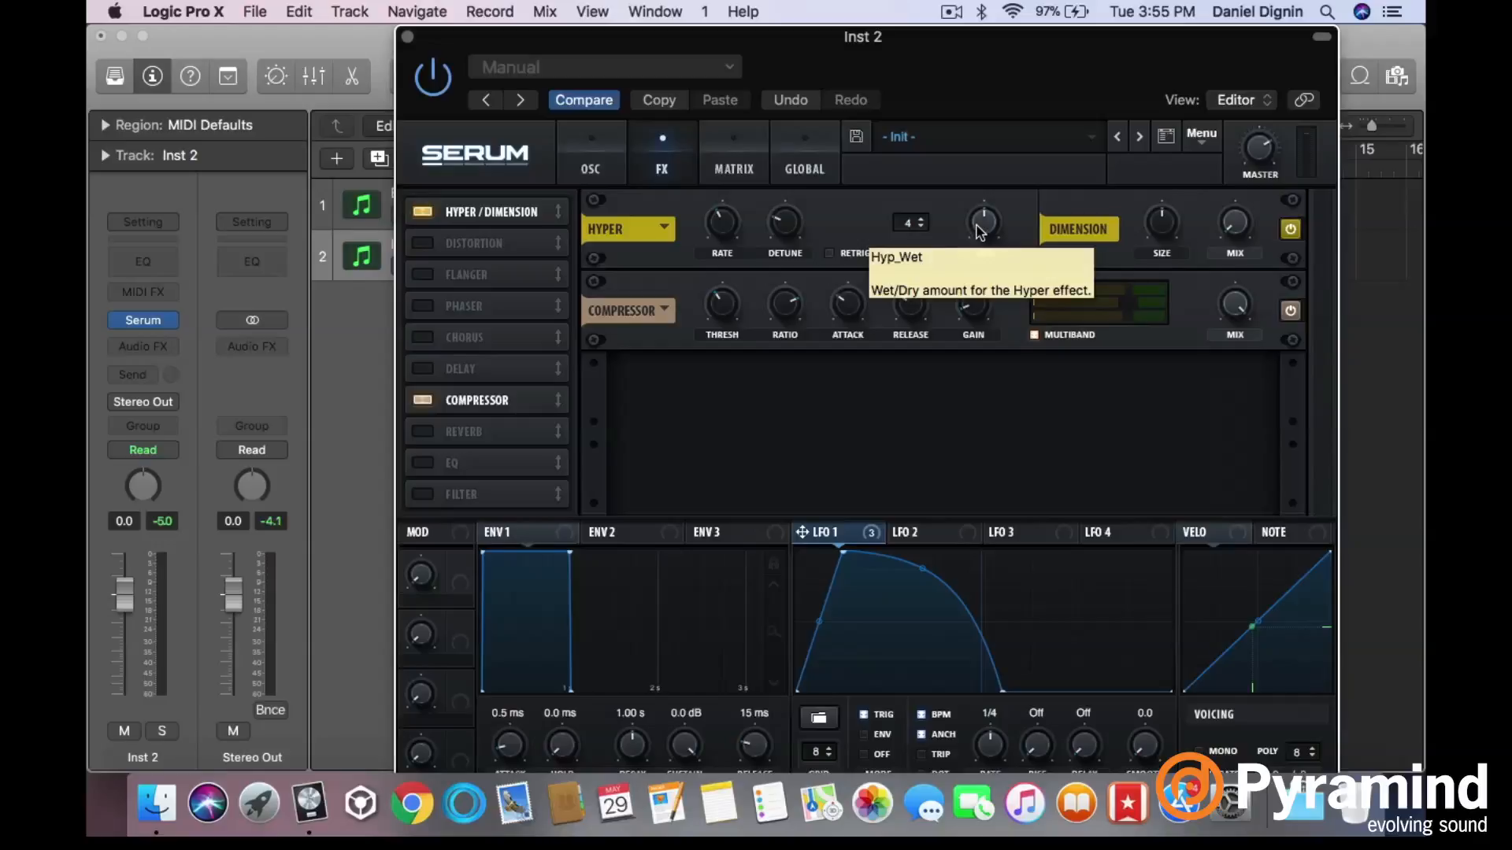
left_click_drag(979, 231, 981, 240)
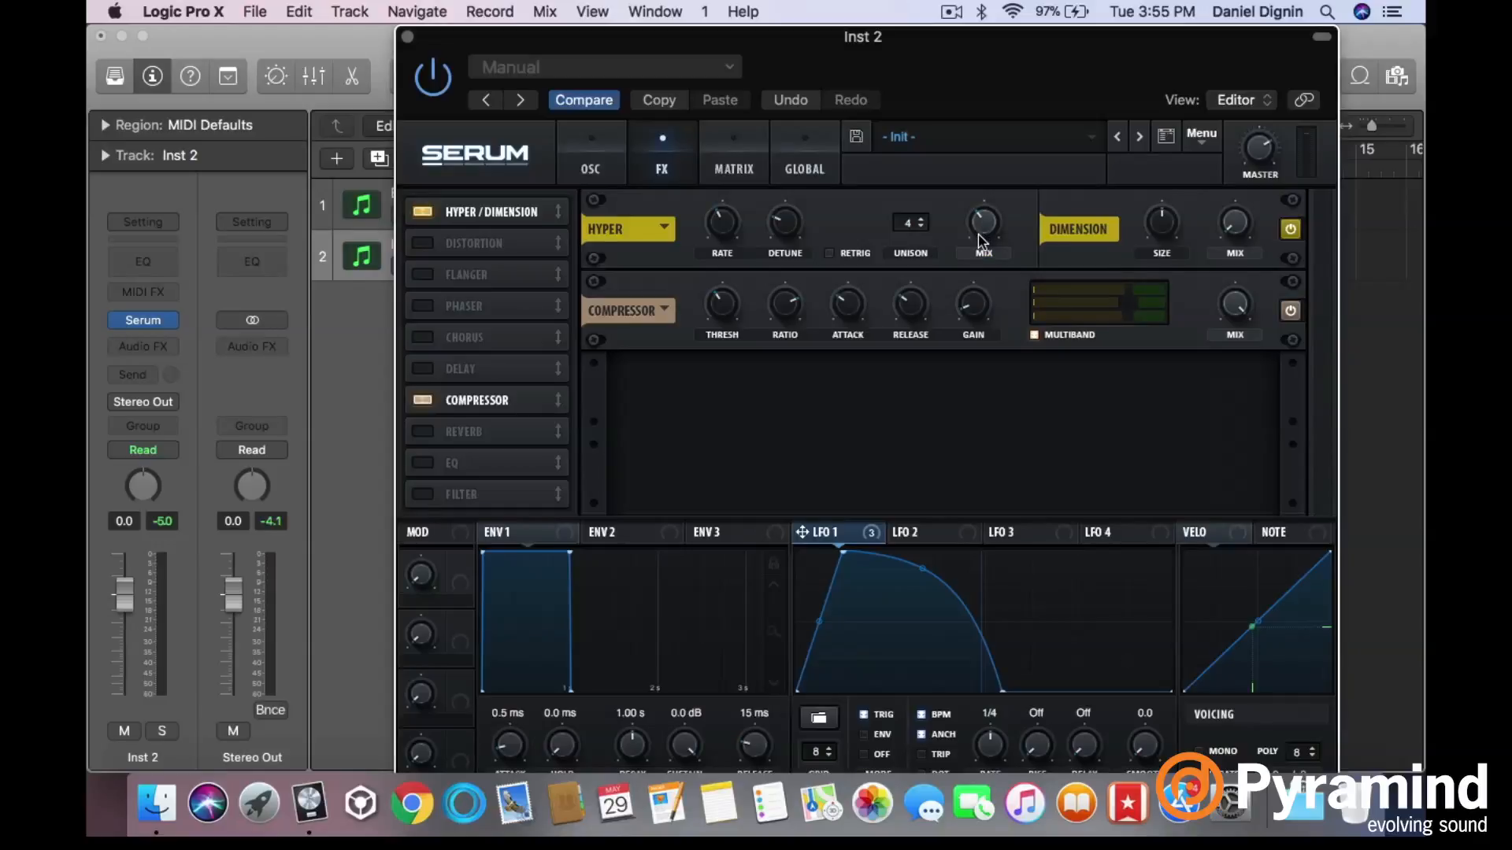
left_click_drag(979, 232, 976, 237)
left_click_drag(979, 241, 978, 235)
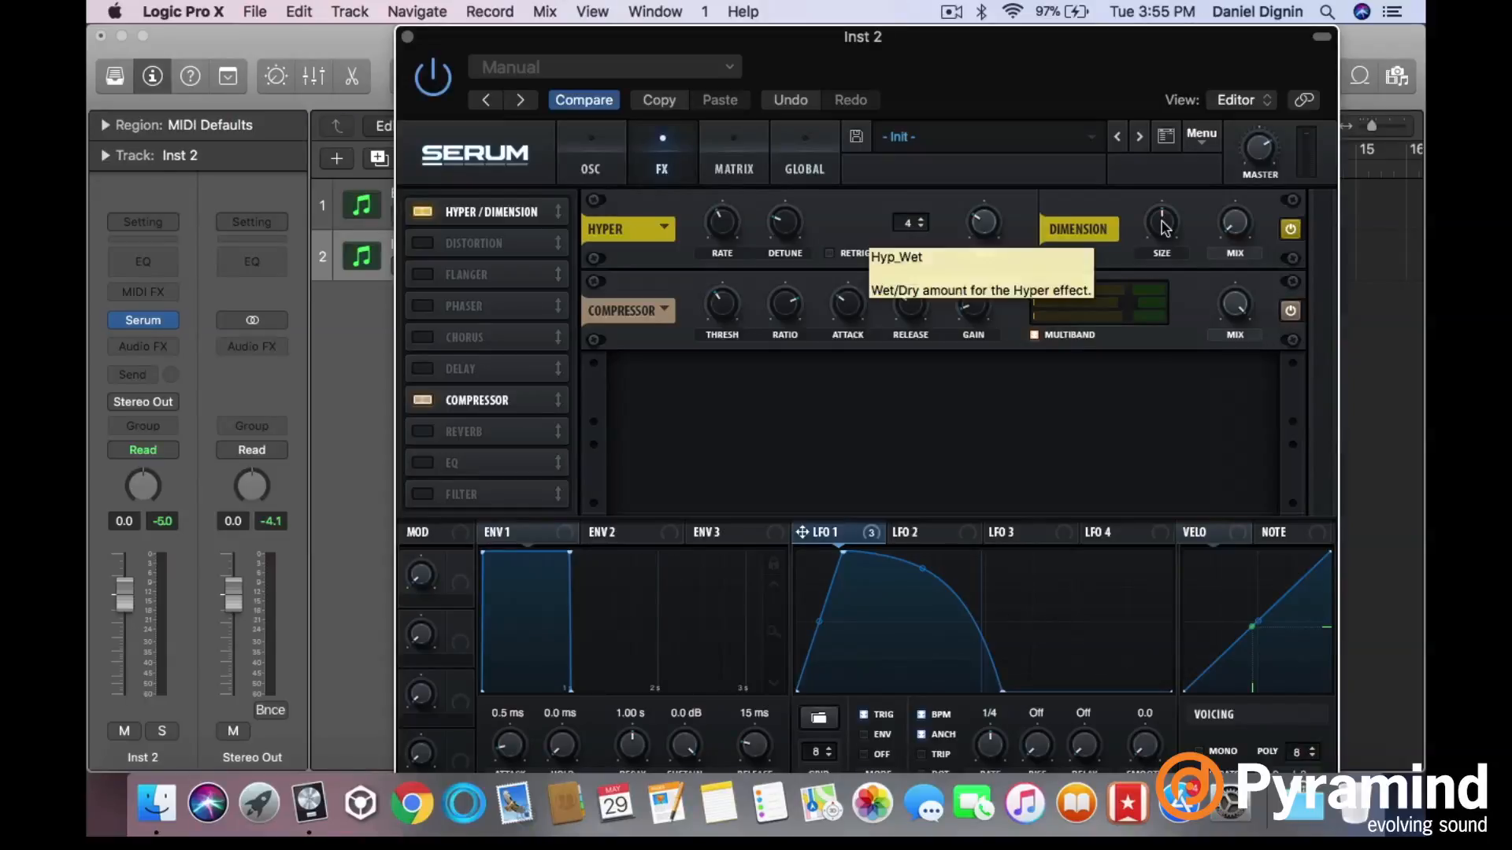
left_click_drag(984, 222, 984, 215)
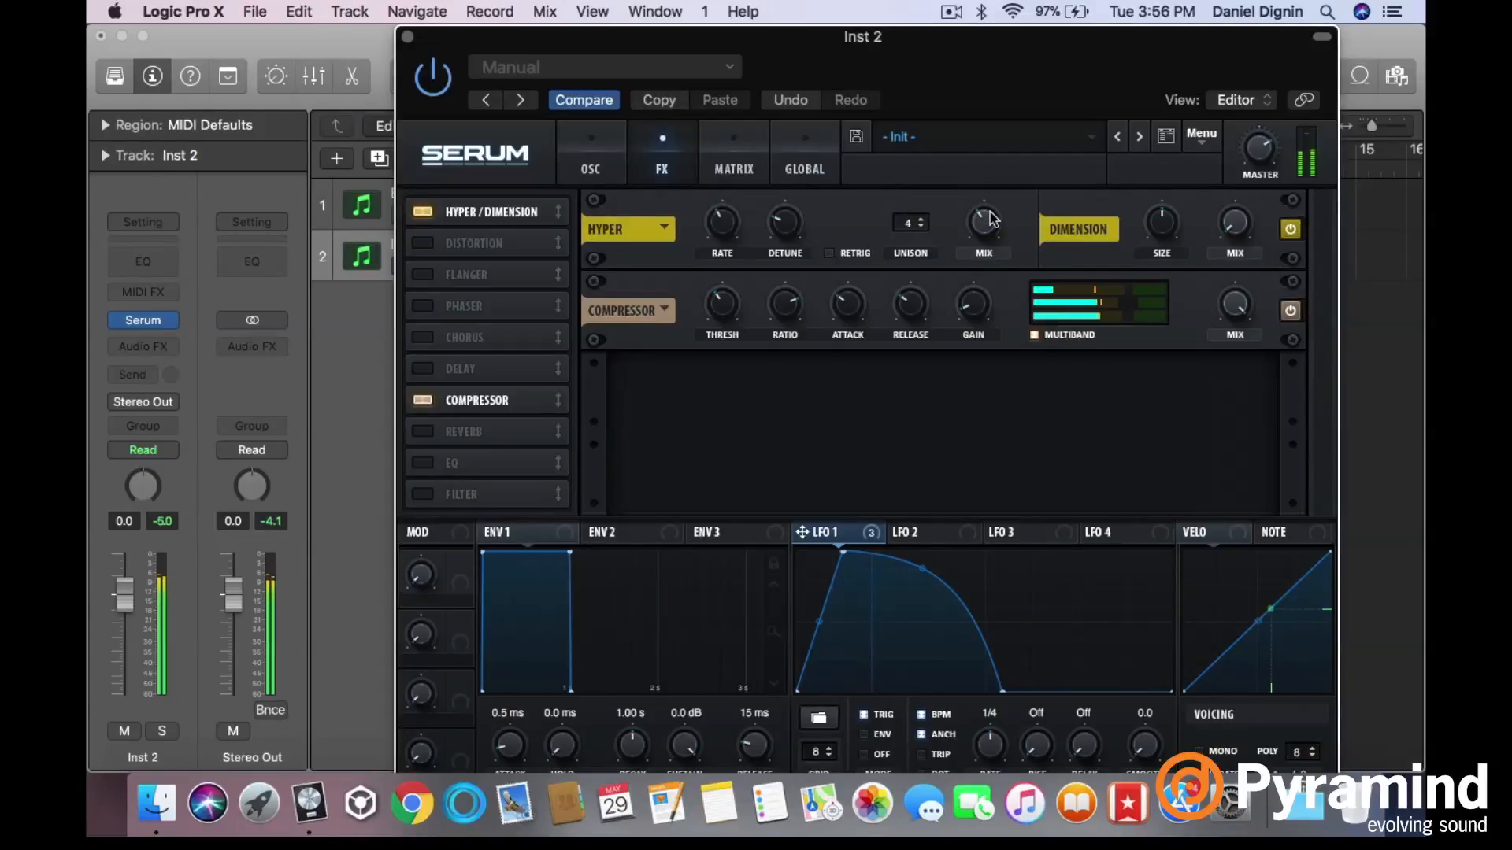
left_click_drag(982, 230, 982, 223)
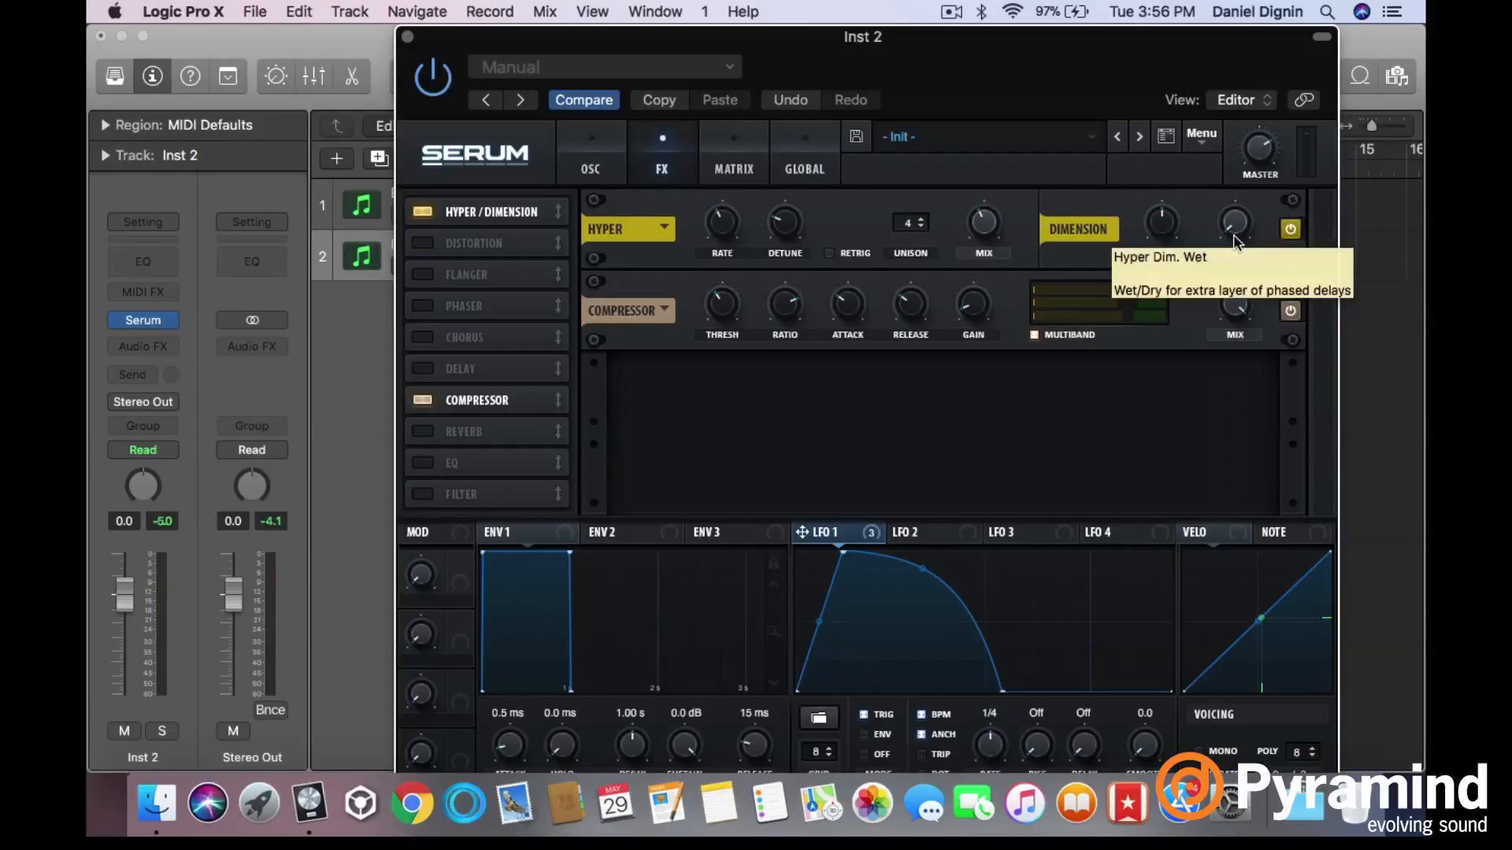
- Blend in a small amount of the Dimension effect with its mix control
mouse_move(1234, 235)
left_mouse_down()
mouse_move(1234, 203)
mouse_move(1231, 223)
left_mouse_up()
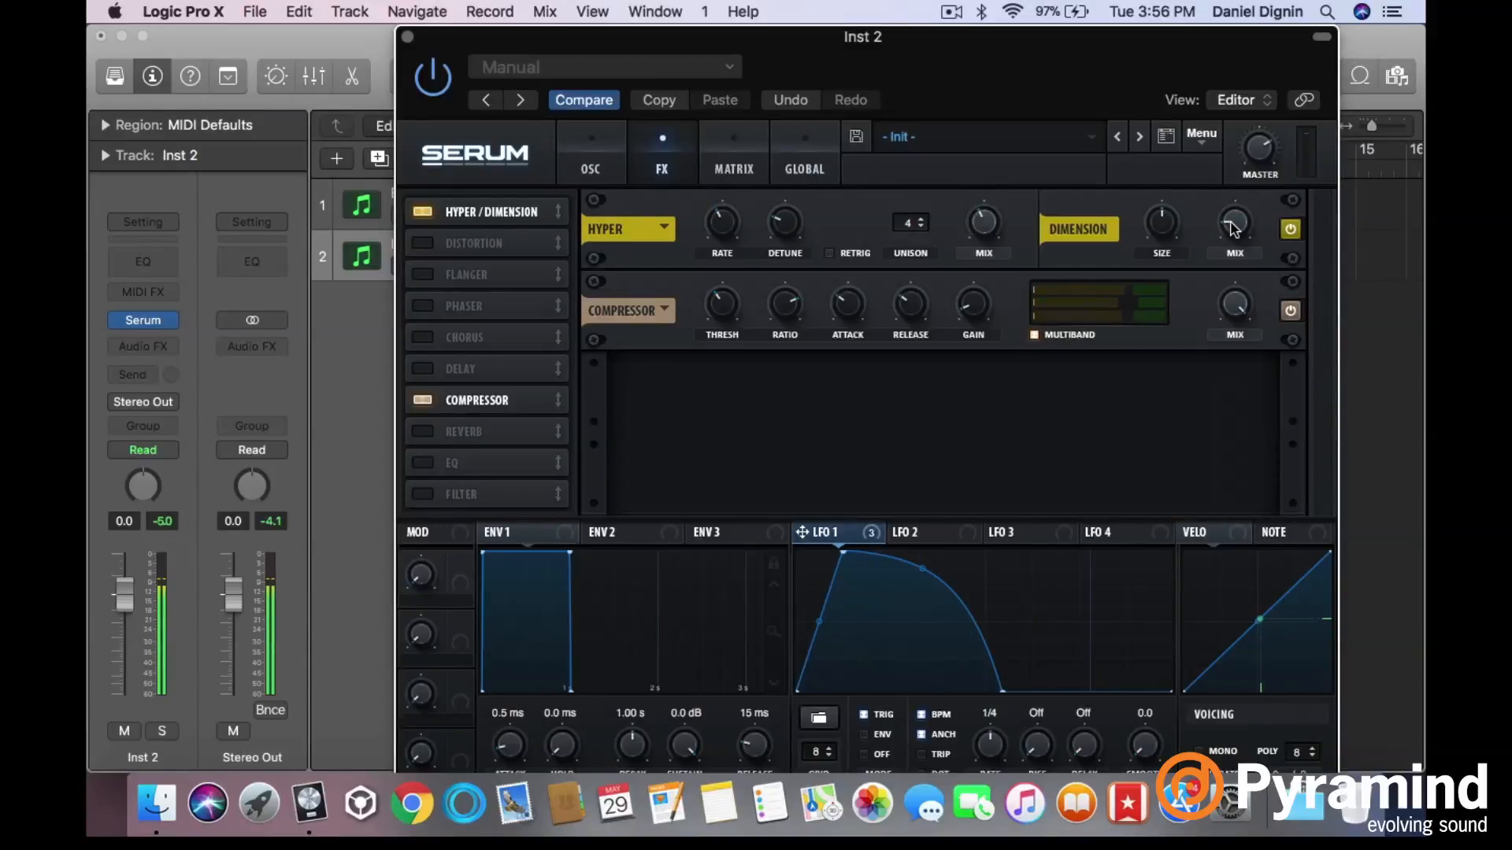
left_click_drag(1231, 223, 1231, 218)
left_click_drag(1233, 226, 1233, 238)
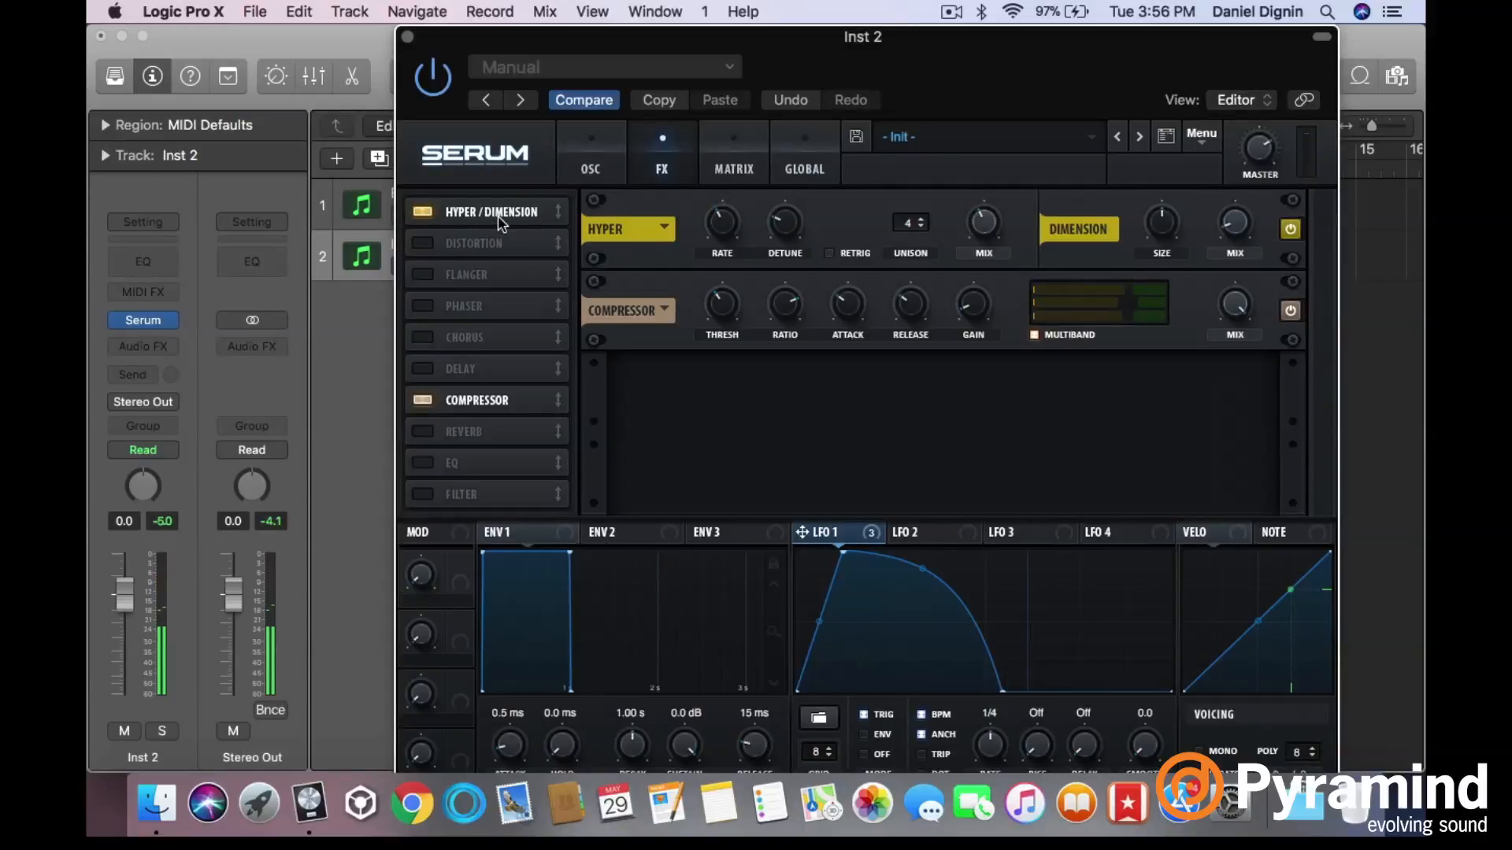
- Add the Distortion effect, browse its types to choose Diode 2, and reduce the drive slightly below 25%
left_click(433, 243)
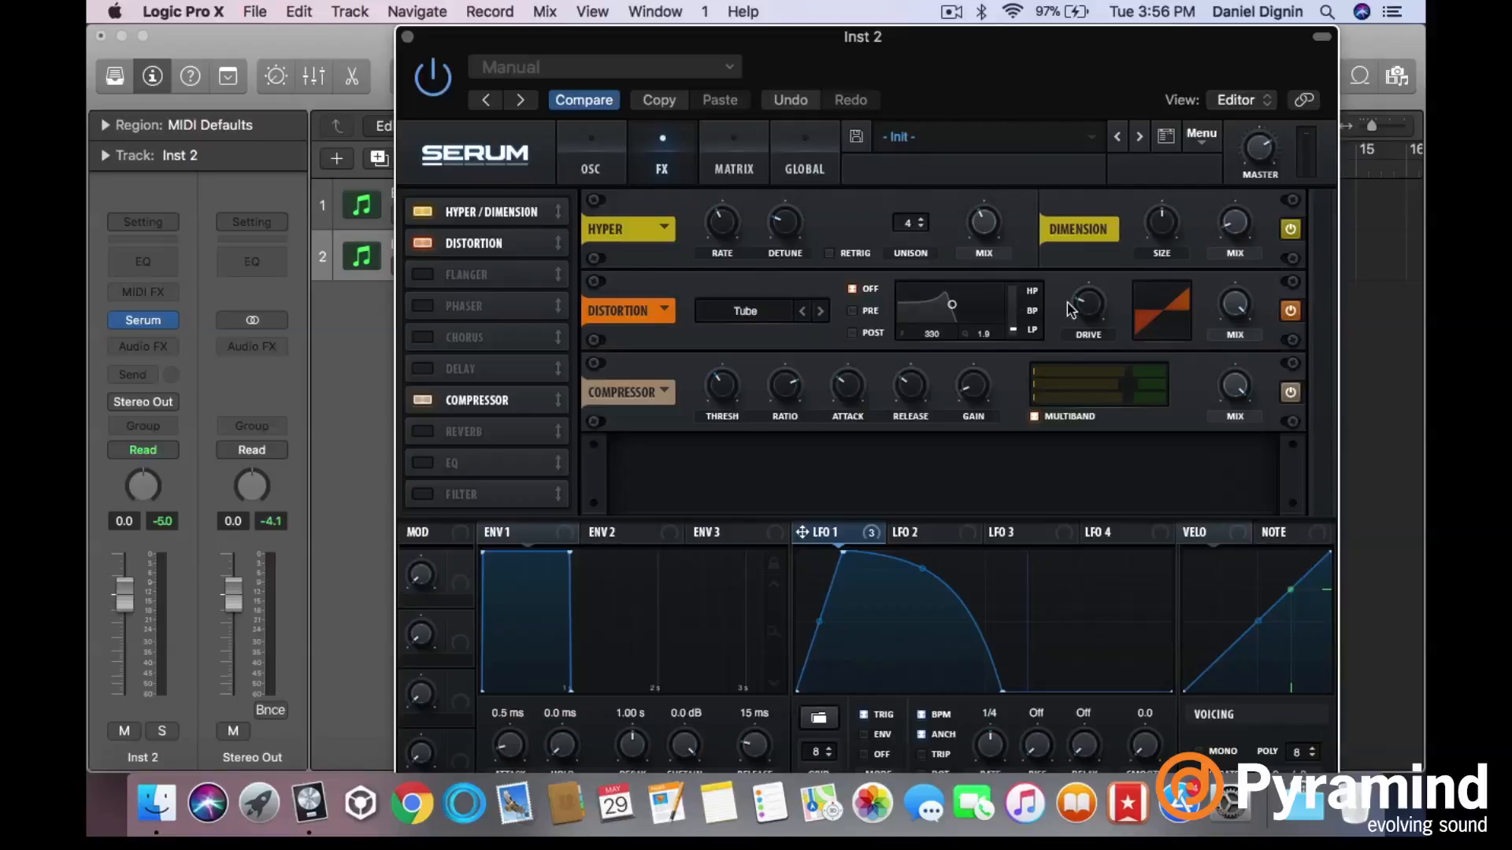
left_click(820, 314)
left_click(822, 312)
left_click(821, 312)
left_click(803, 313)
left_click(801, 313)
left_click(801, 313)
left_click(821, 313)
left_click(820, 312)
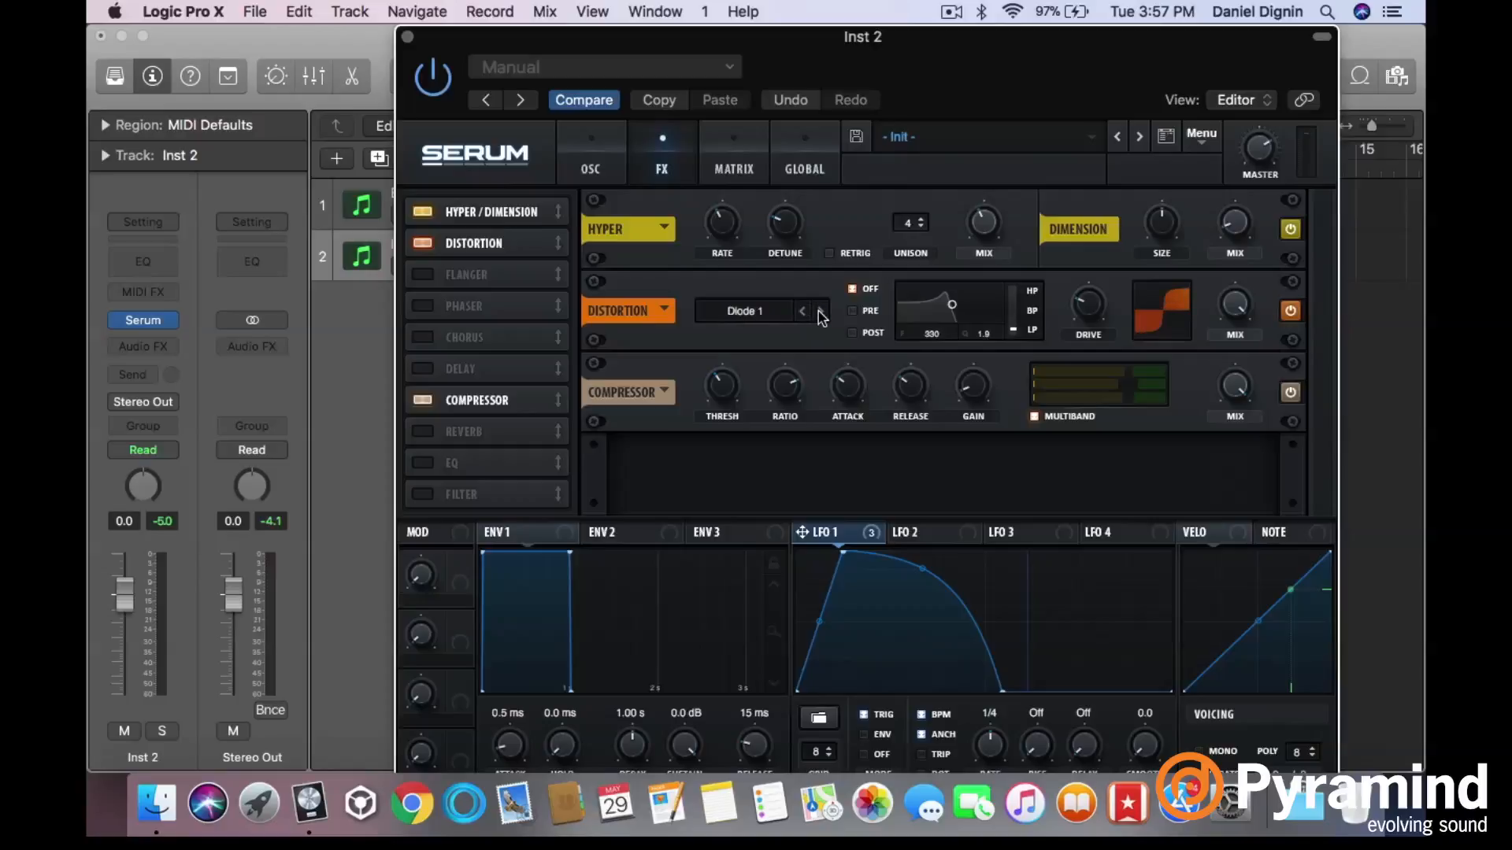
left_click(821, 313)
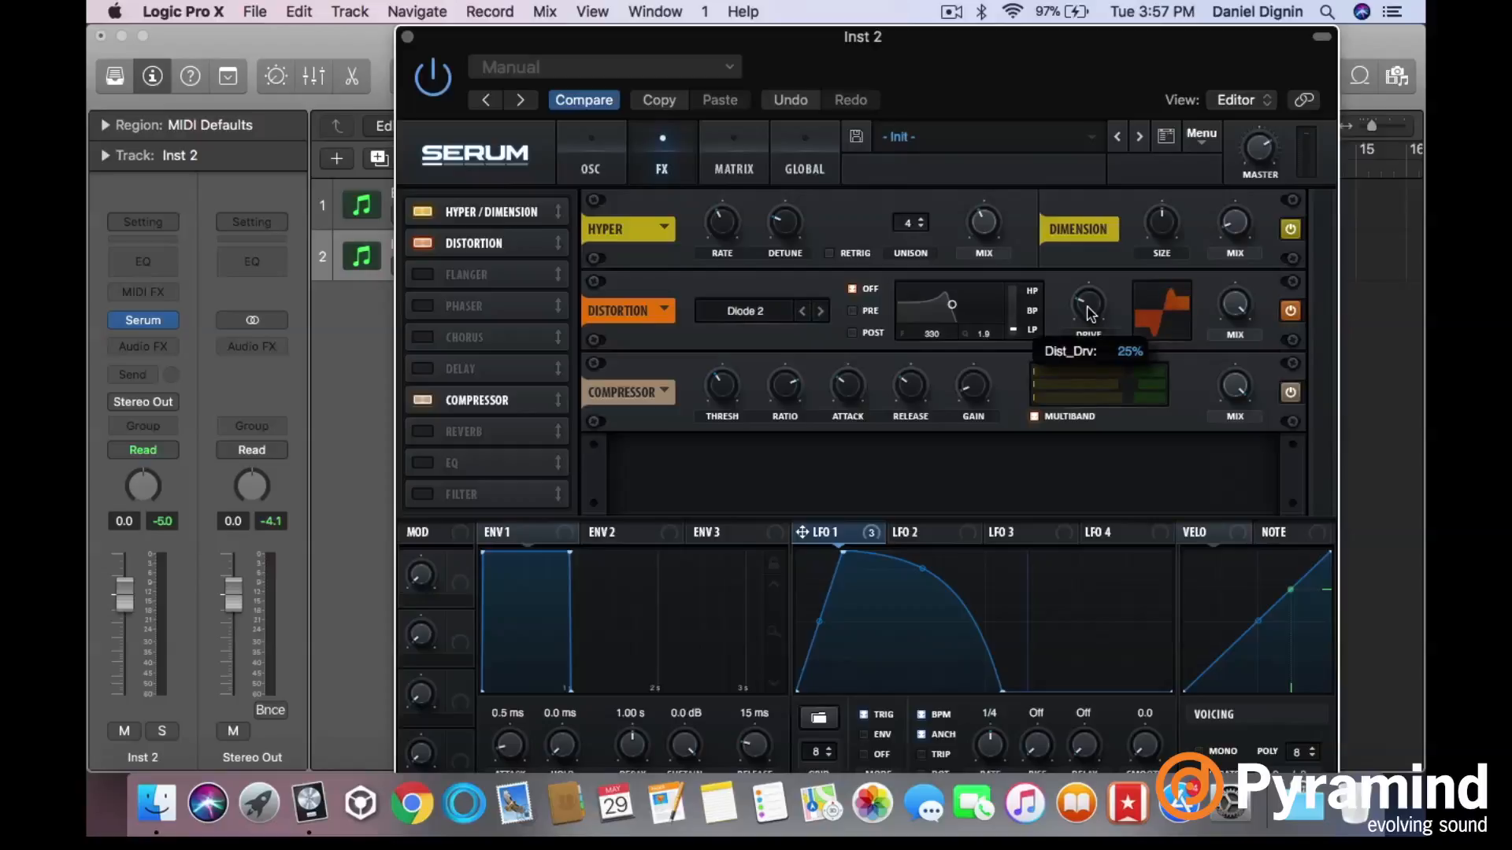
left_click_drag(1085, 321, 1085, 330)
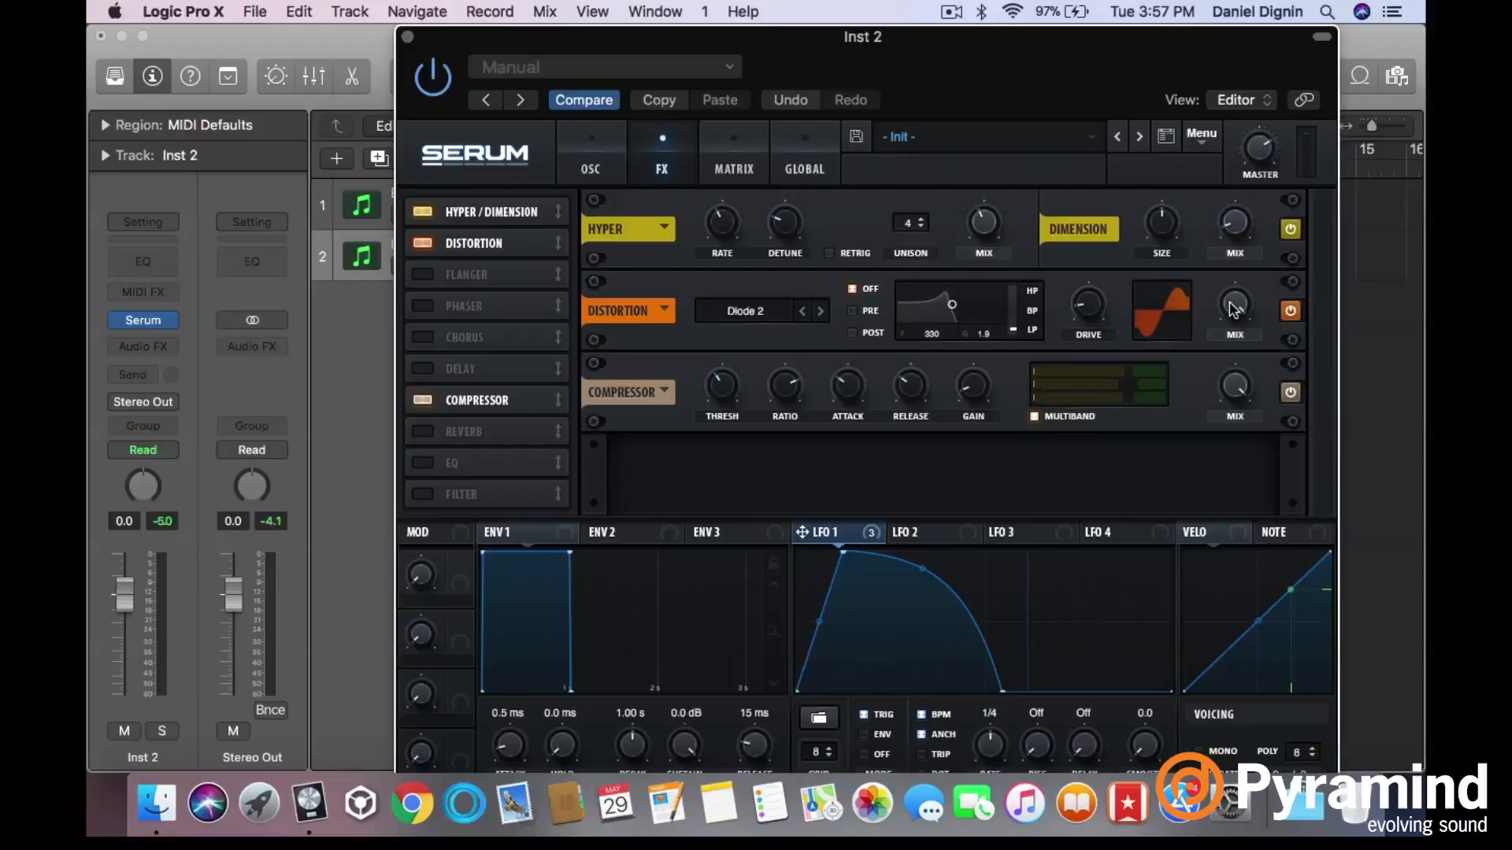
- Audition distortion mix levels from about 15% to 94%, settle slightly above halfway, and compare the sound with the distortion bypassed
left_click_drag(1233, 309, 1218, 359)
left_click_drag(1239, 306, 1218, 422)
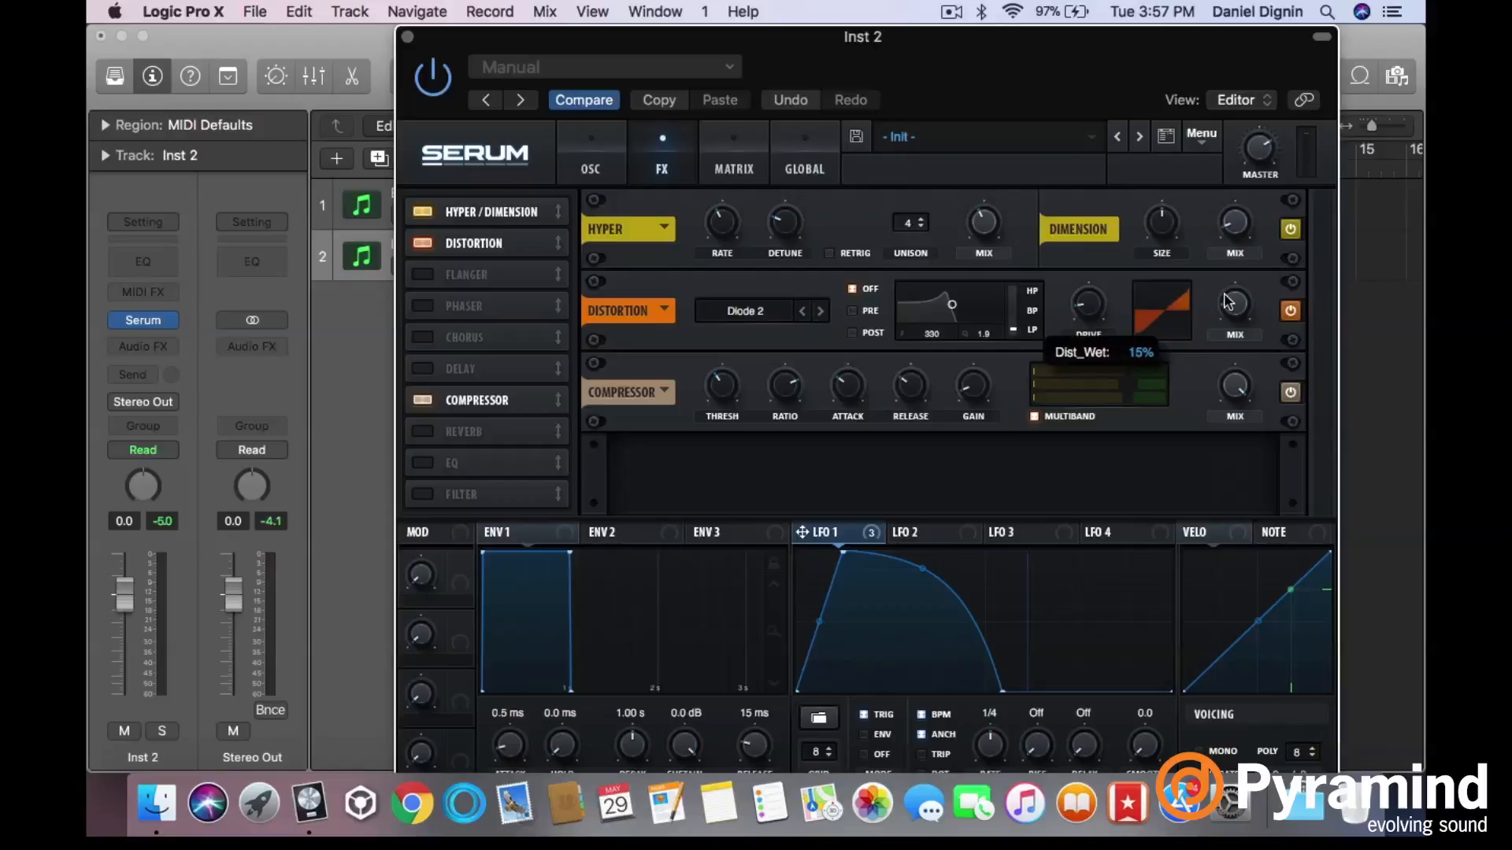
left_click_drag(1229, 302, 1221, 283)
mouse_move(1091, 306)
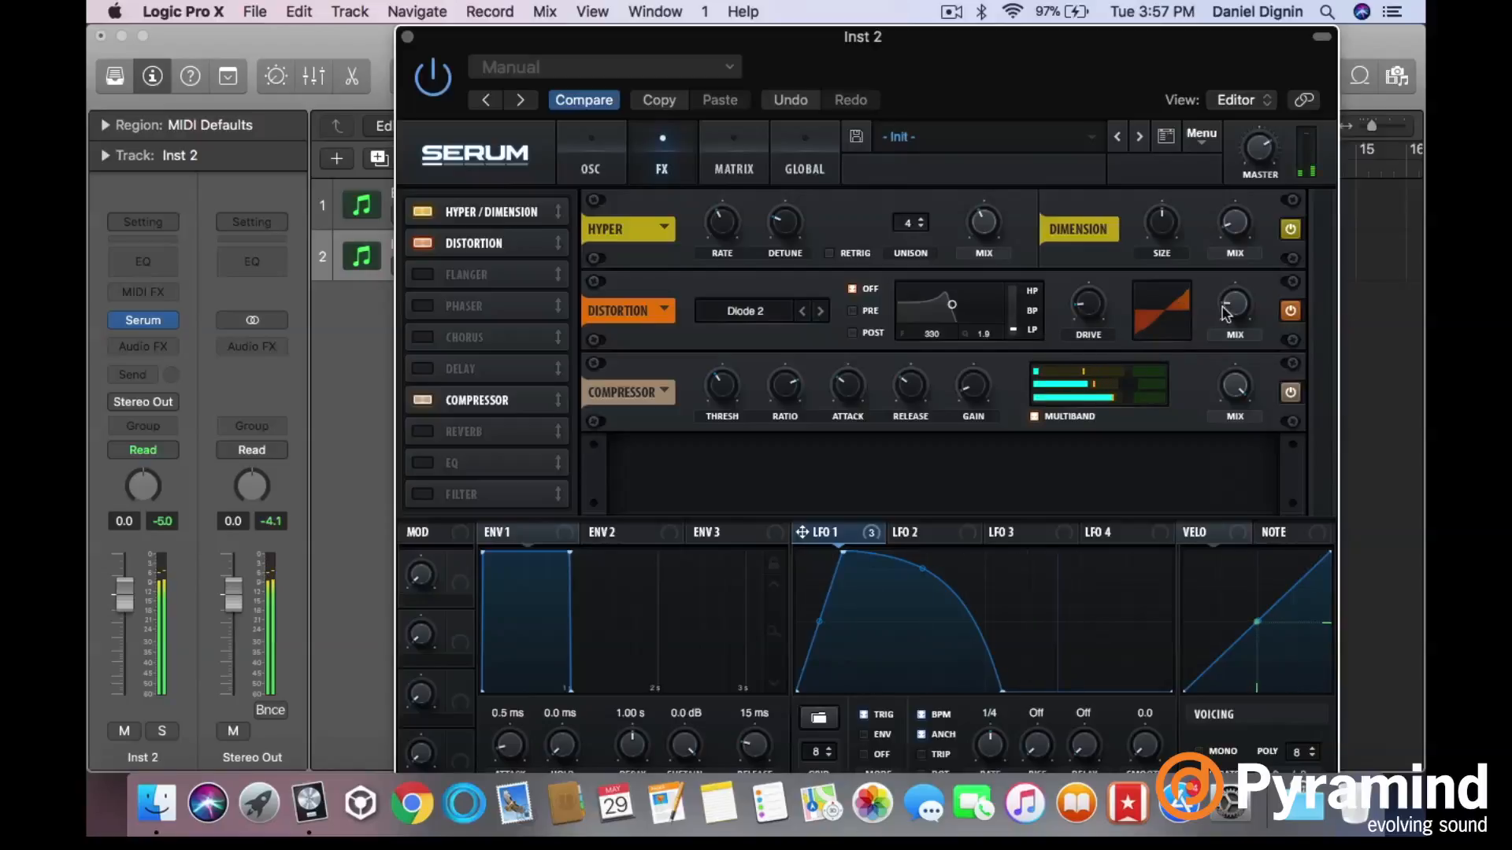
mouse_move(1241, 317)
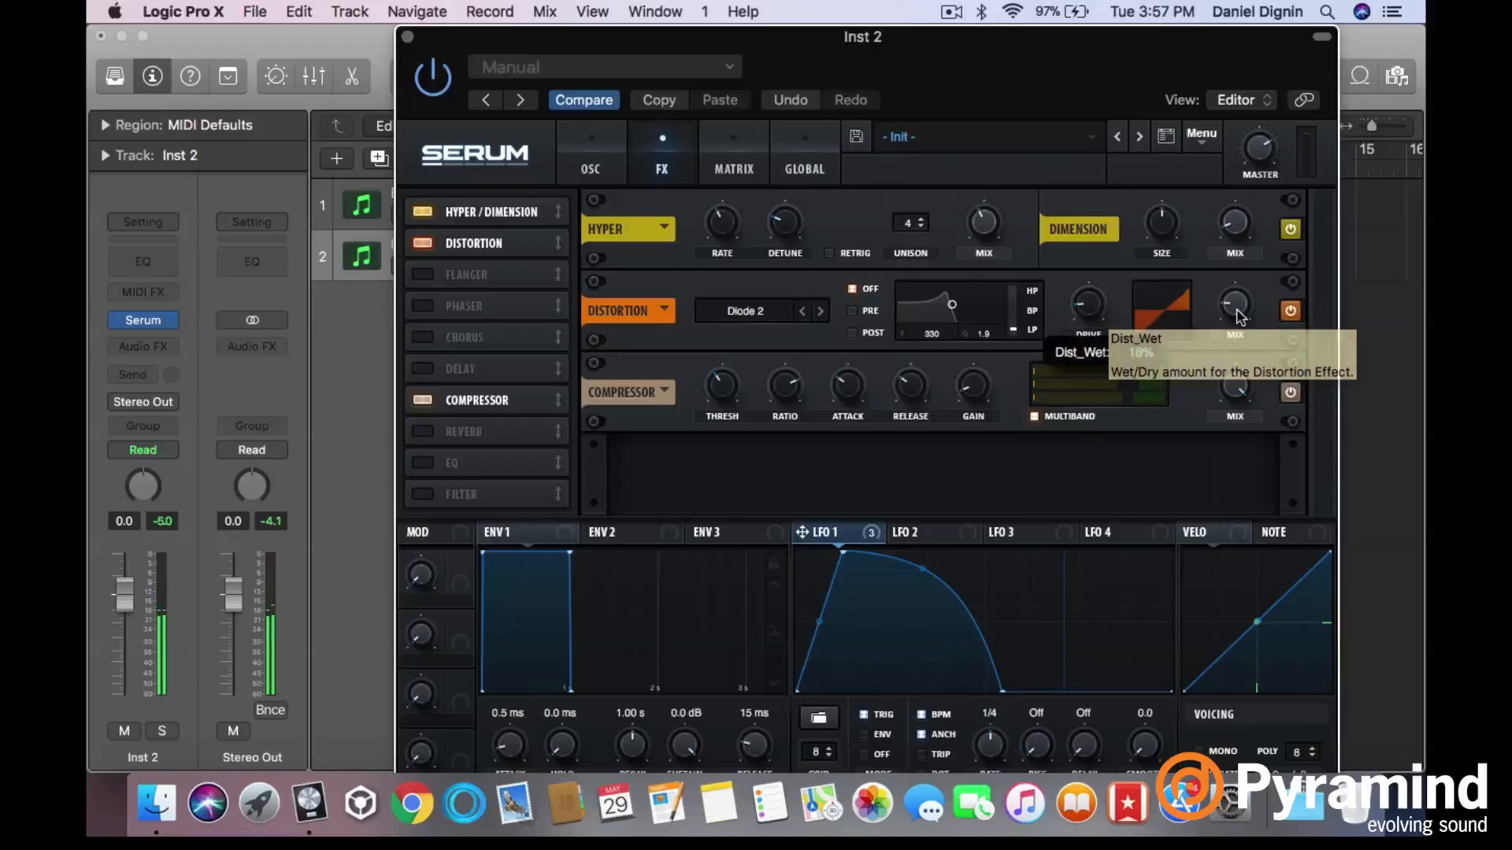
left_click_drag(1240, 317, 1249, 200)
left_click_drag(1241, 309, 1244, 253)
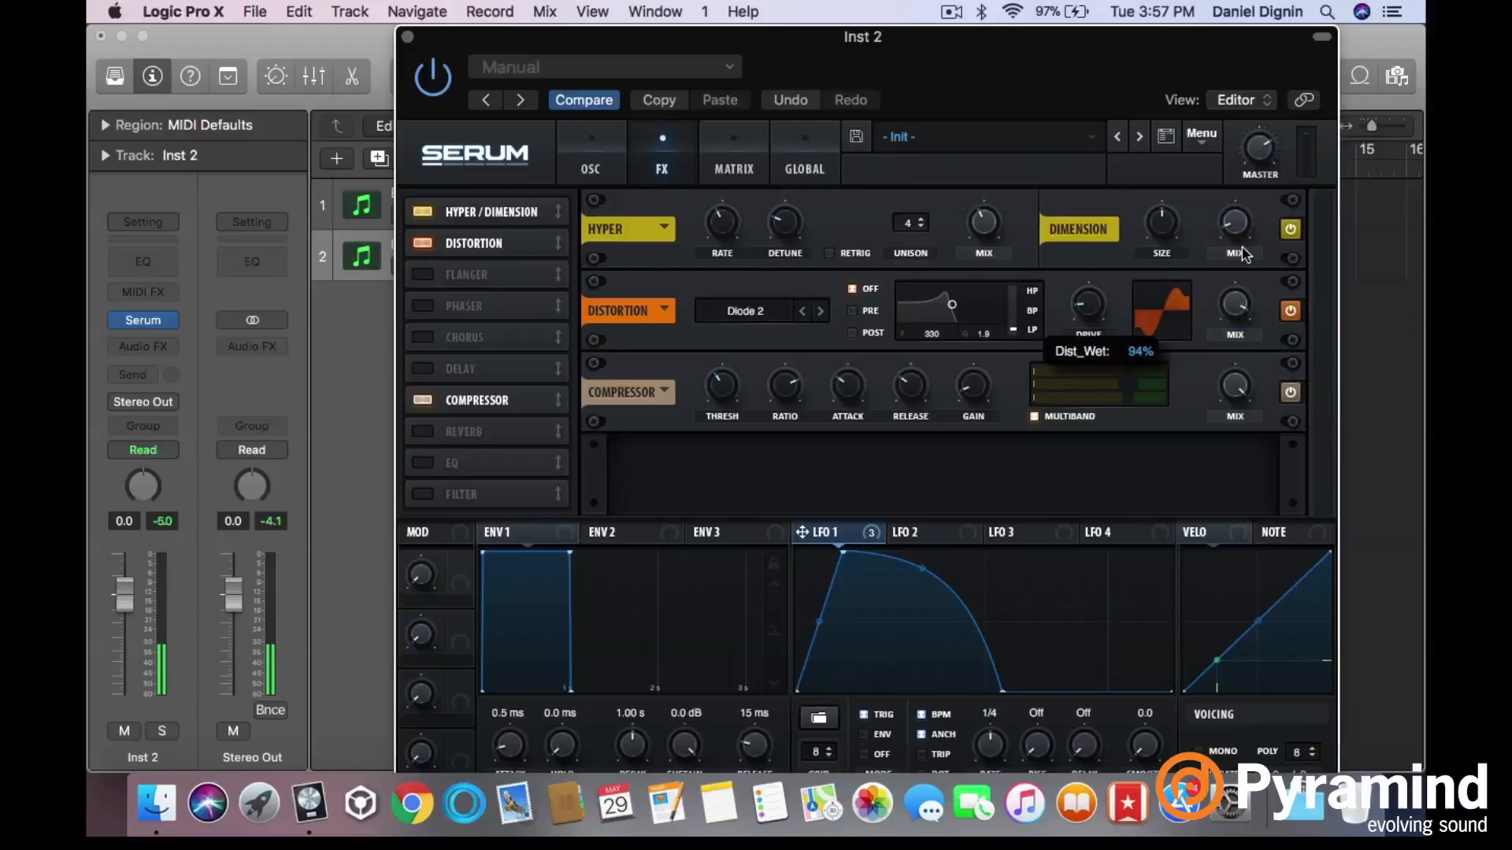
left_click_drag(1236, 308, 1226, 377)
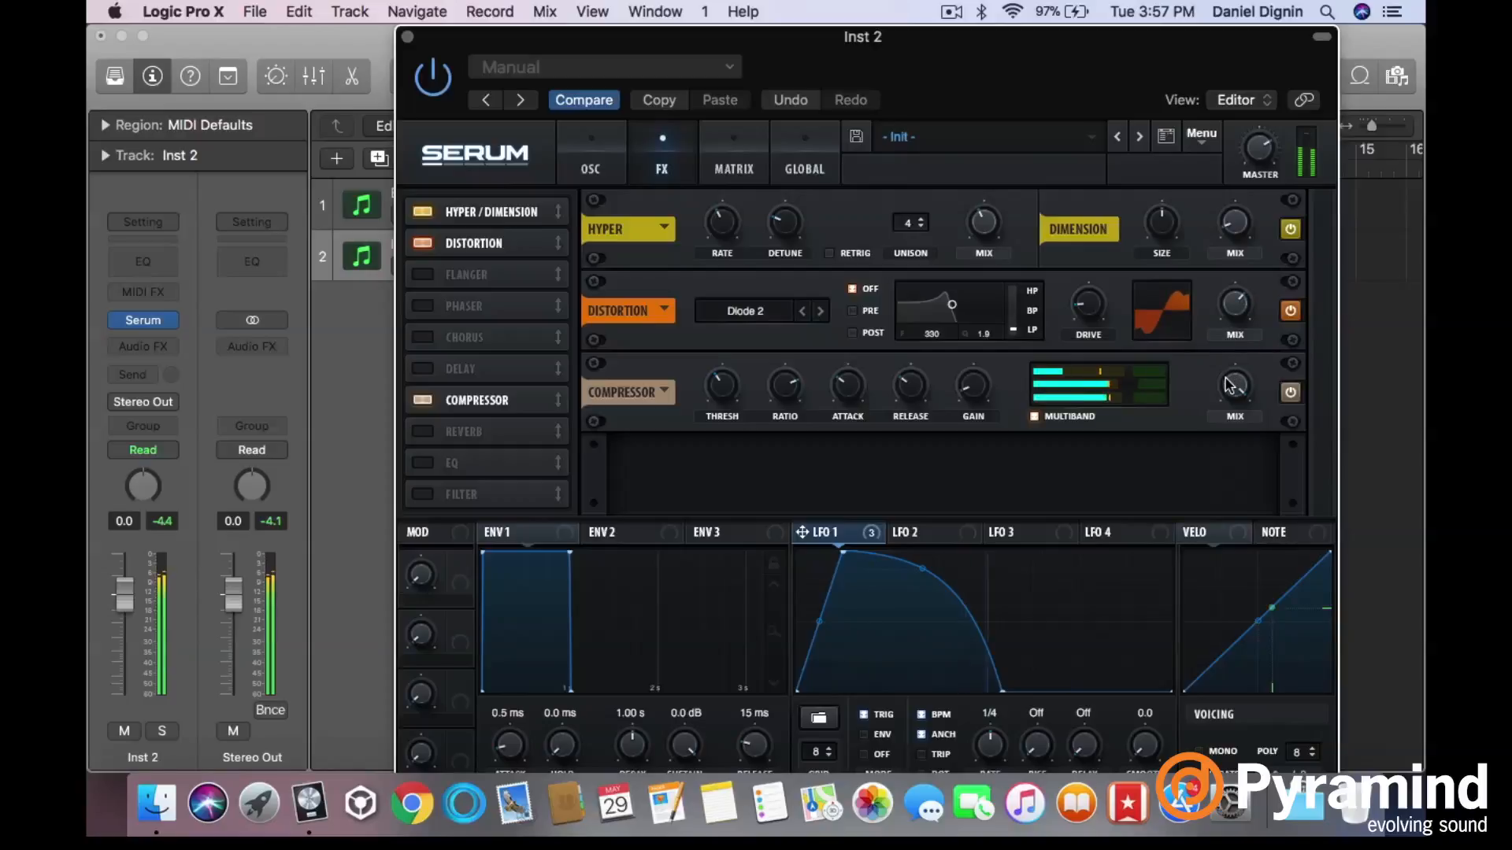
left_click_drag(1229, 327, 1233, 309)
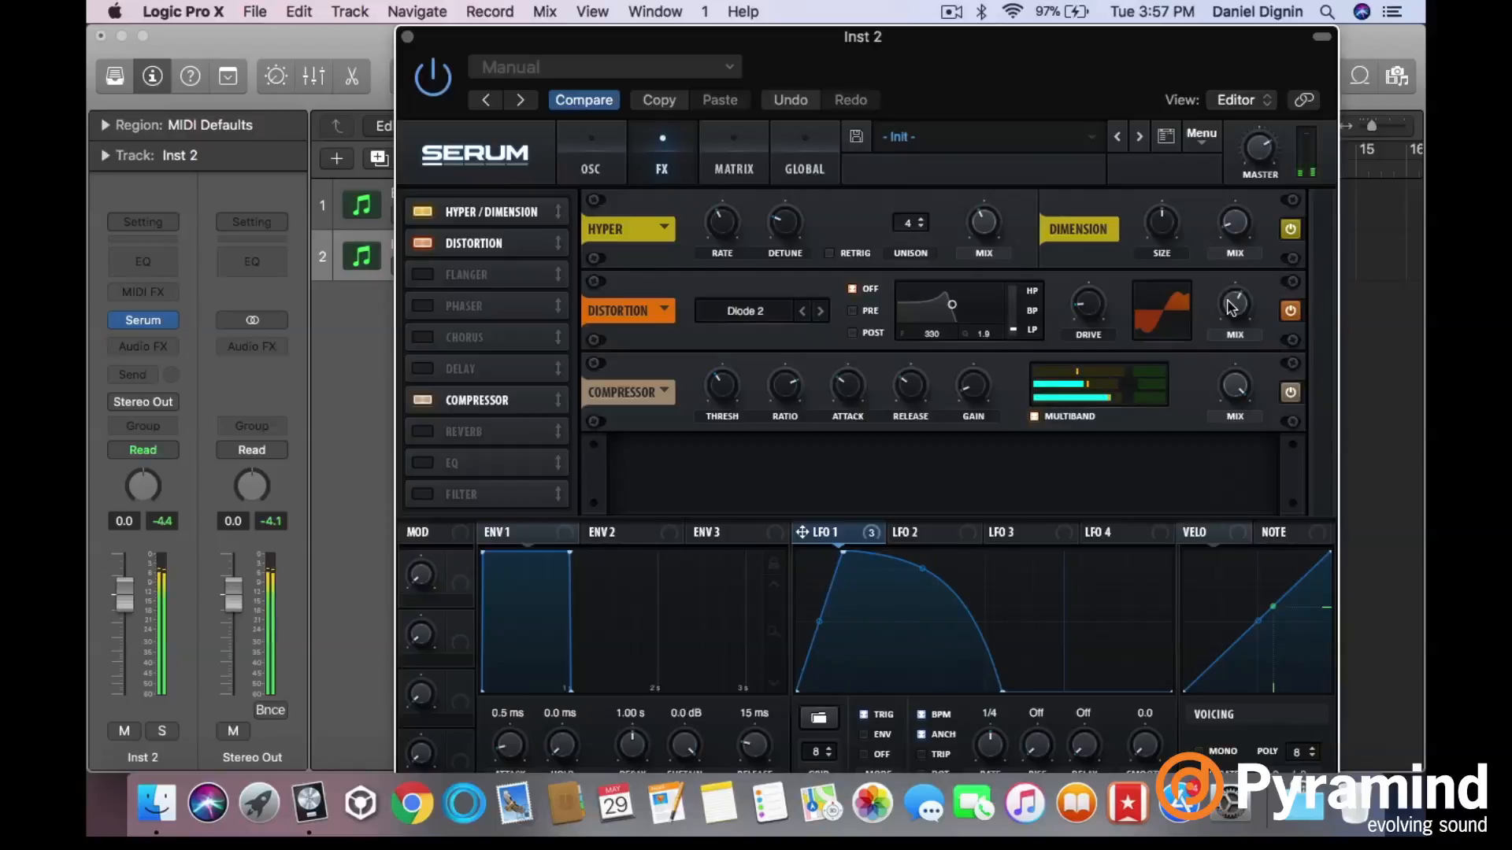
left_click(1290, 312)
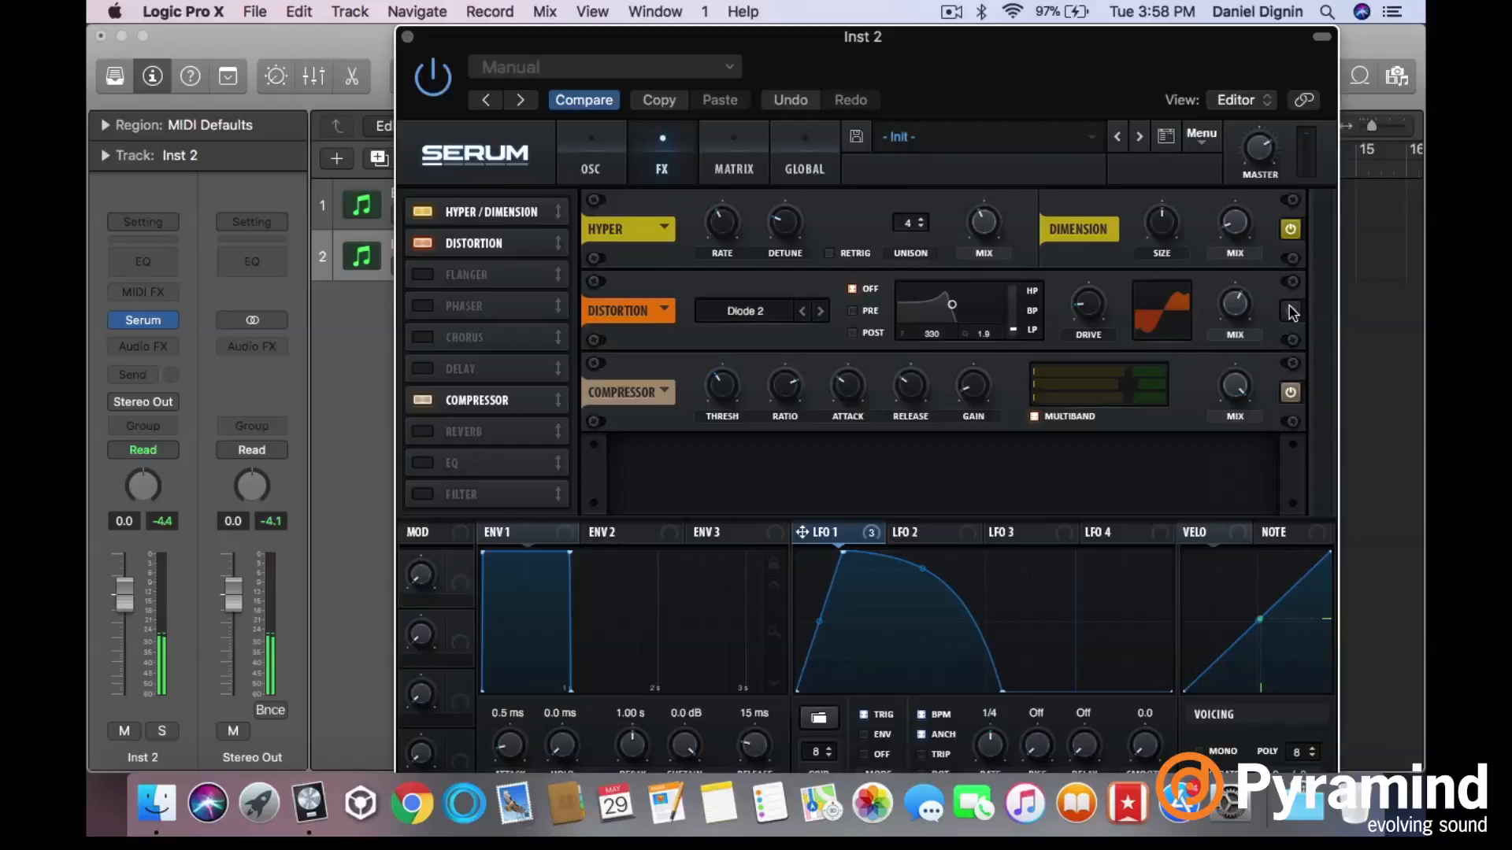
left_click(1290, 312)
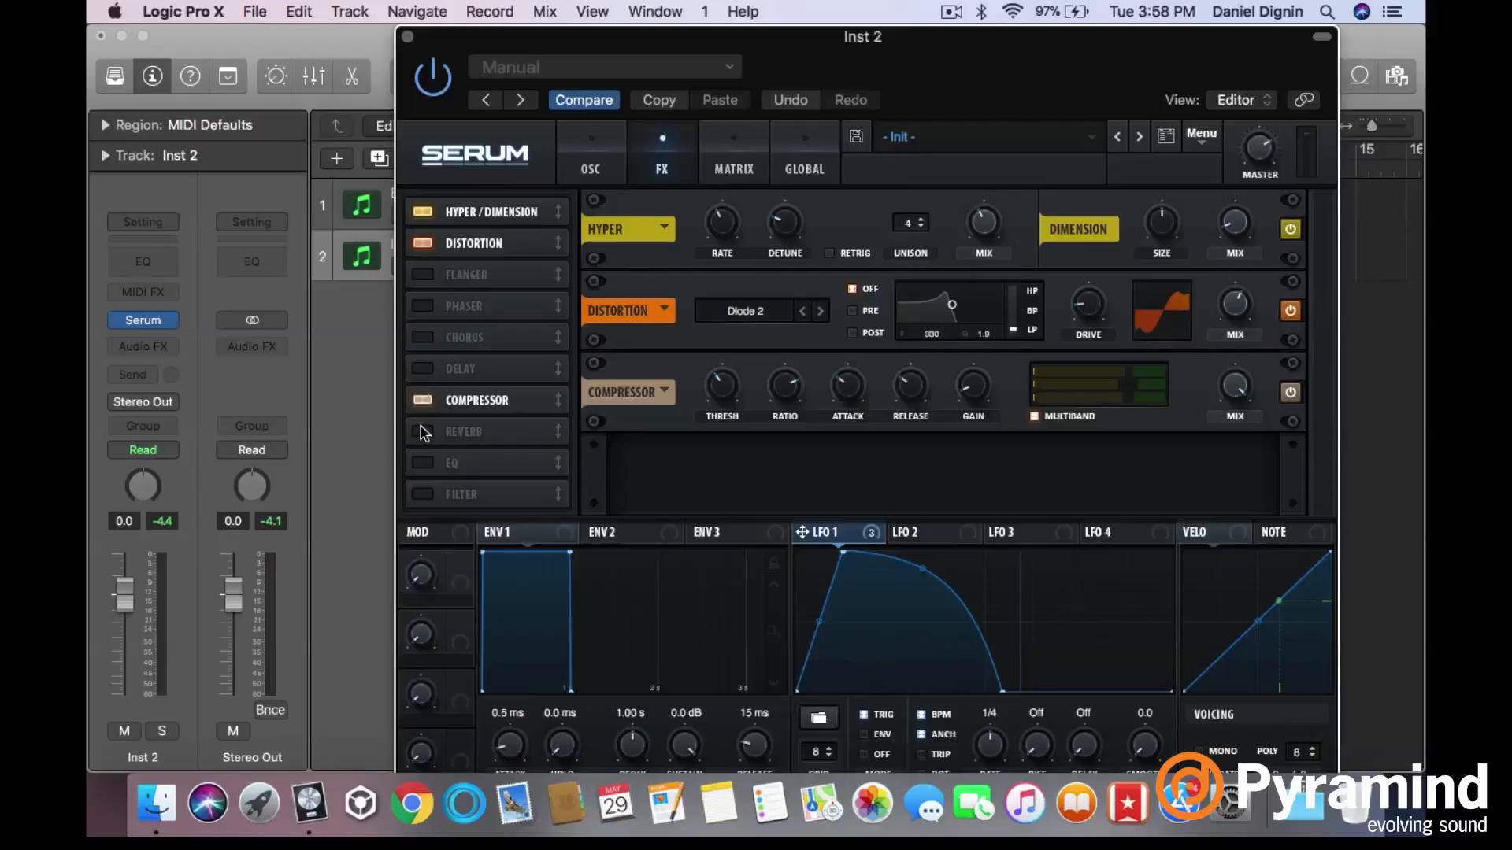
- Add the EQ directly after Distortion with both bands as peaks, boosting the low band and cutting the high band
left_click(423, 464)
left_click_drag(482, 469, 477, 275)
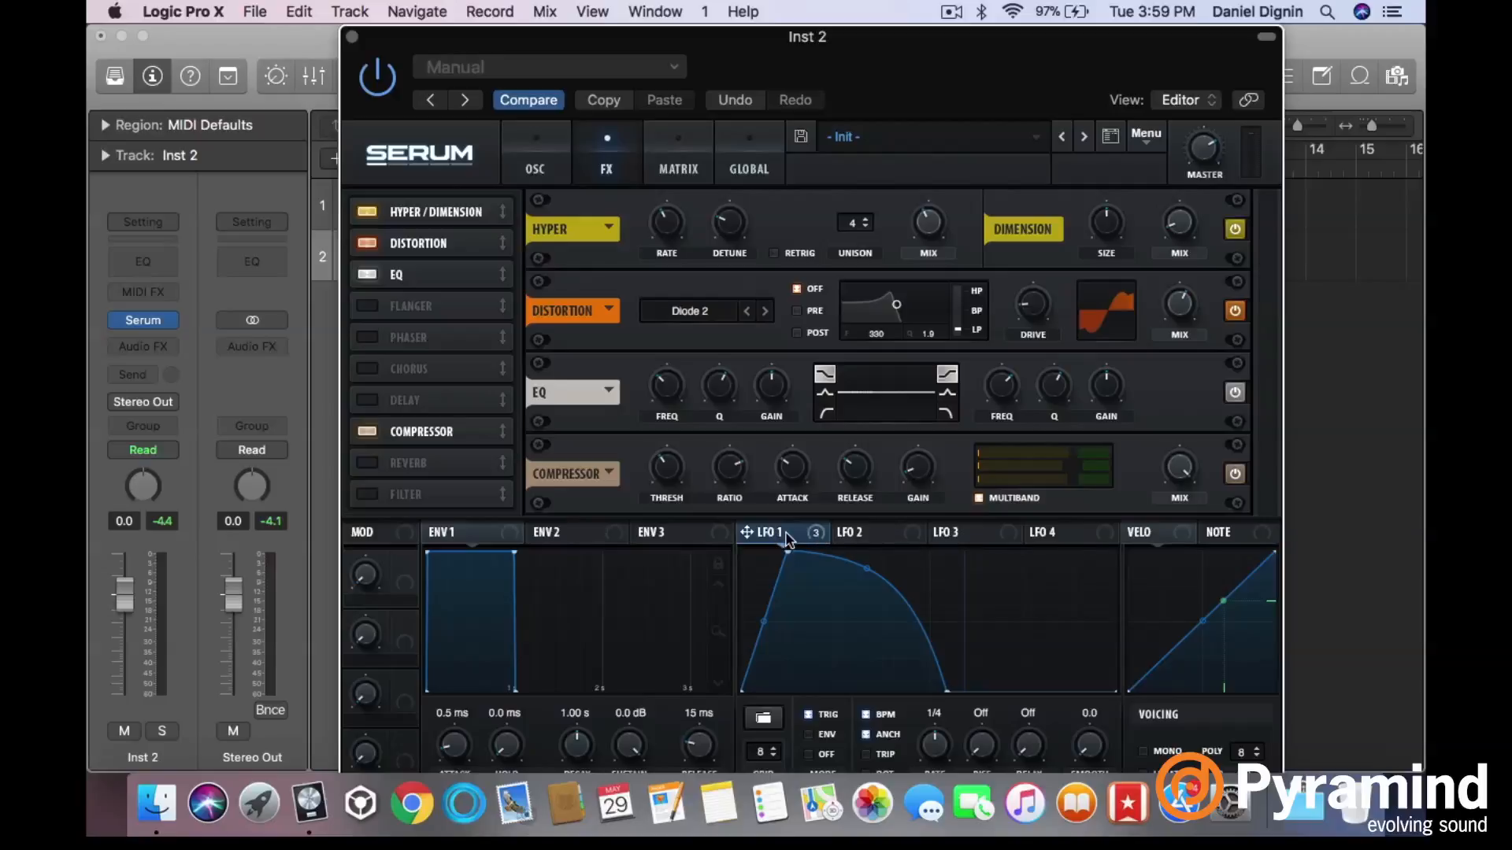
left_click(827, 392)
left_click(949, 393)
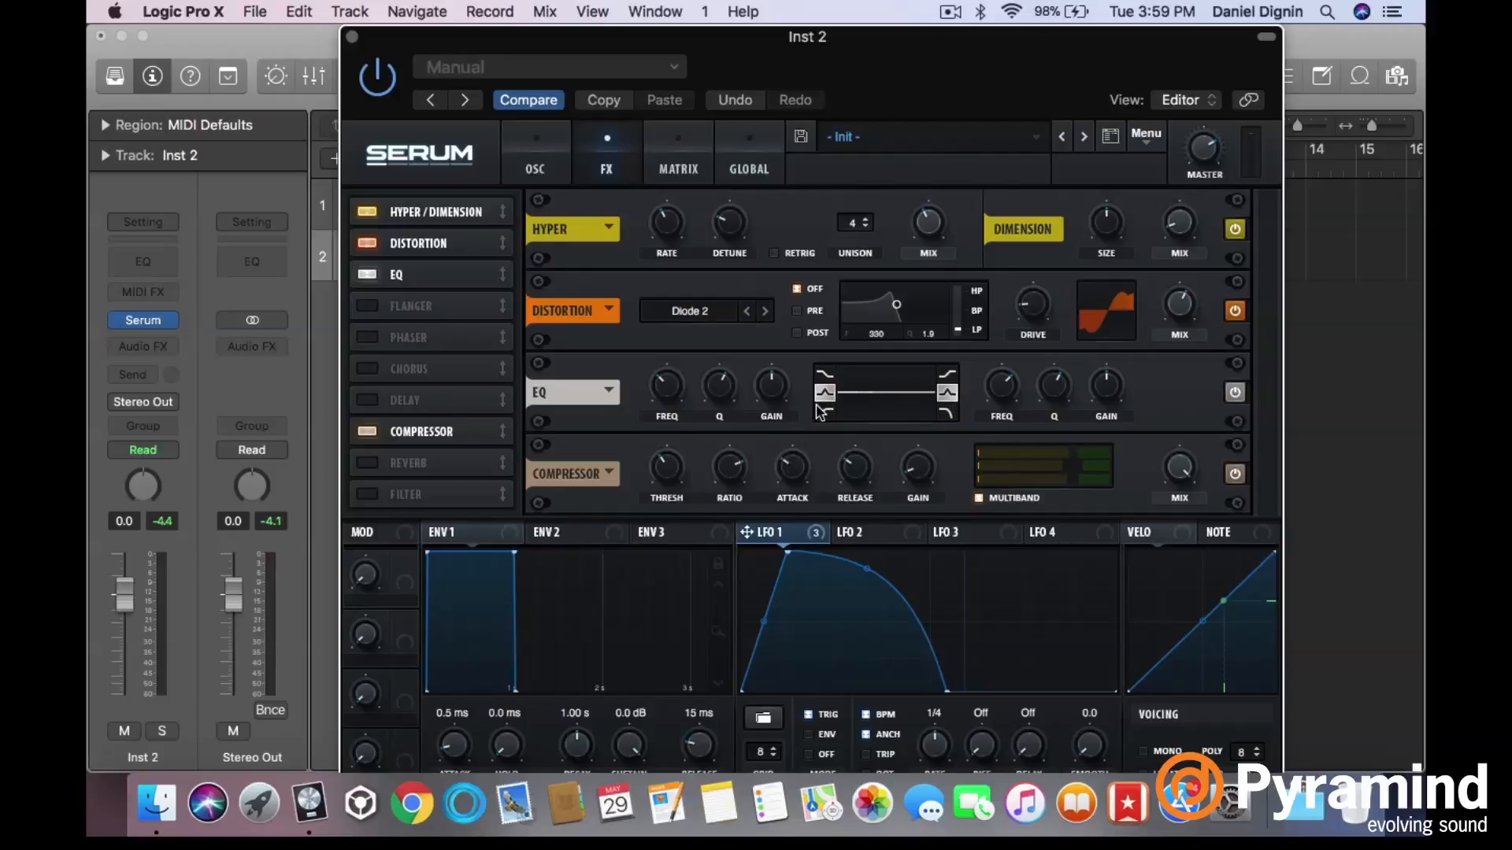
mouse_move(769, 399)
left_mouse_down()
mouse_move(759, 339)
mouse_move(776, 403)
left_mouse_up()
mouse_move(1104, 393)
left_mouse_down()
mouse_move(1094, 429)
mouse_move(1101, 393)
left_mouse_up()
- Modulate both EQ band frequencies with LFO 1, using an amount of 29 on the low band, and compare with the EQ bypassed
left_click_drag(746, 532, 662, 394)
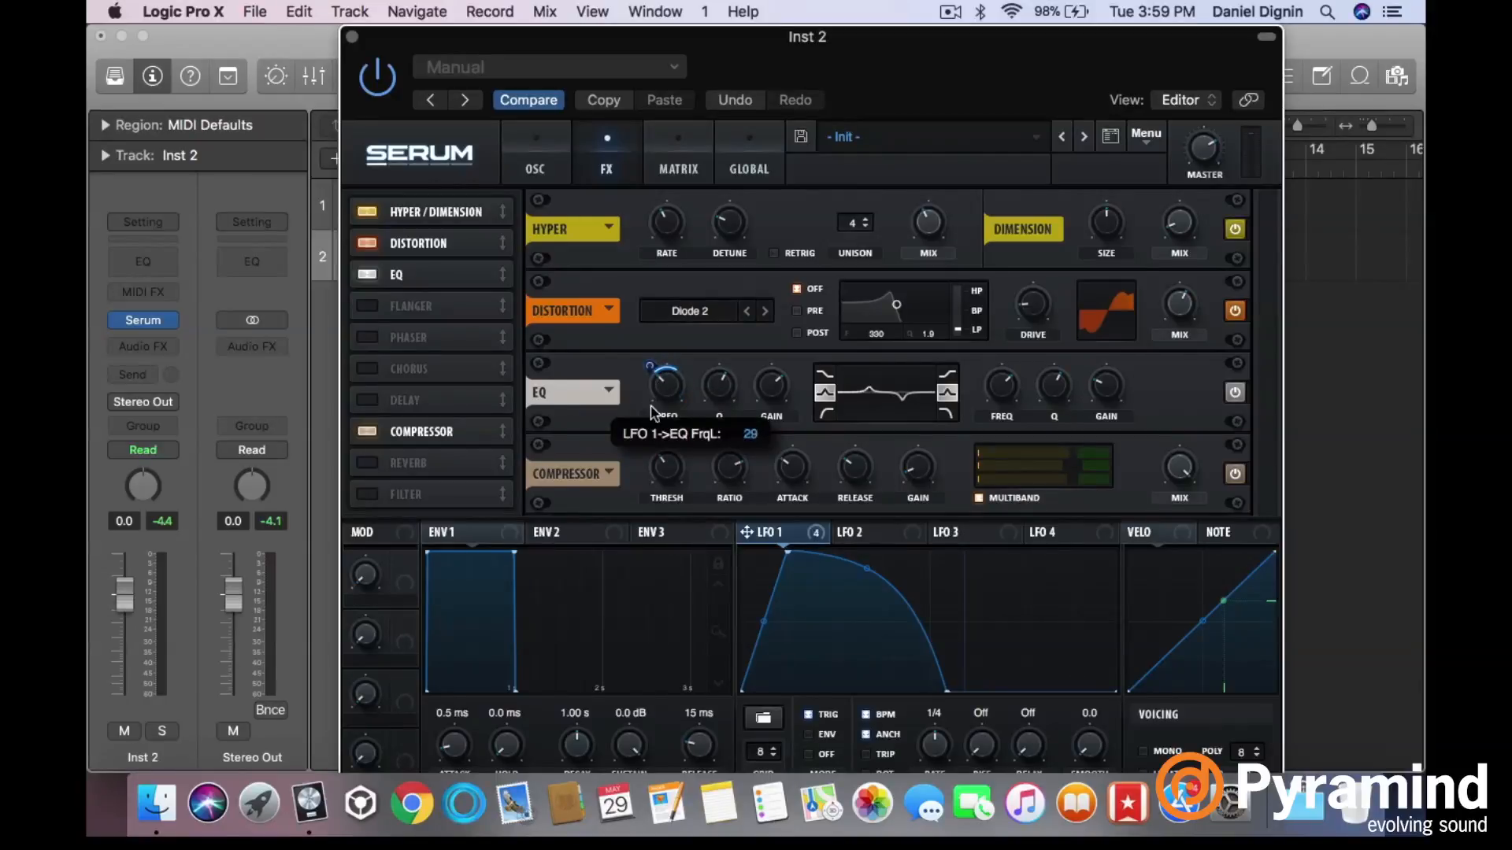
left_click_drag(798, 538, 973, 424)
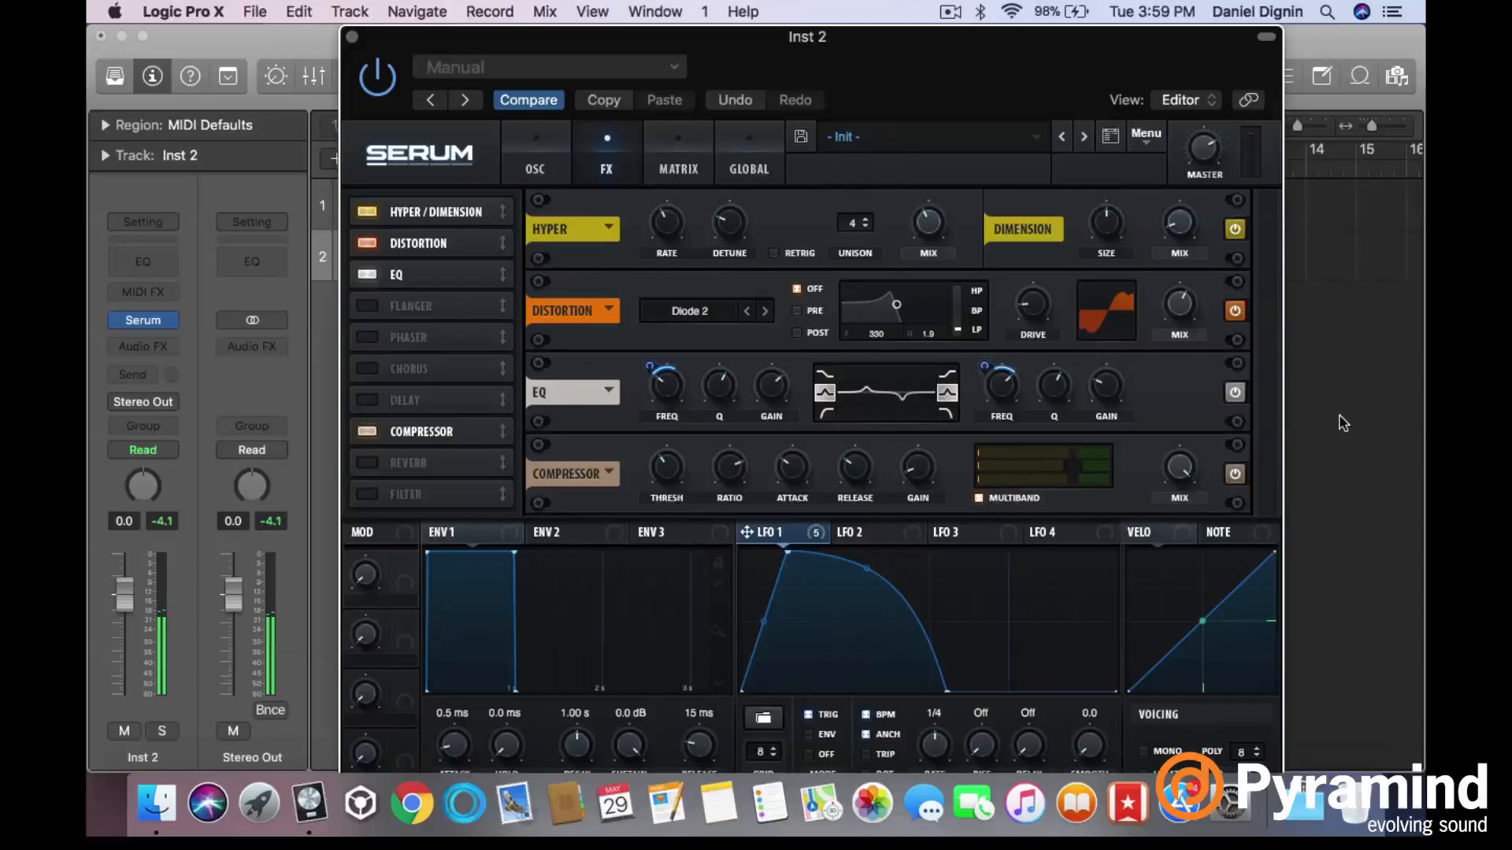
left_click(1234, 393)
left_click(1234, 392)
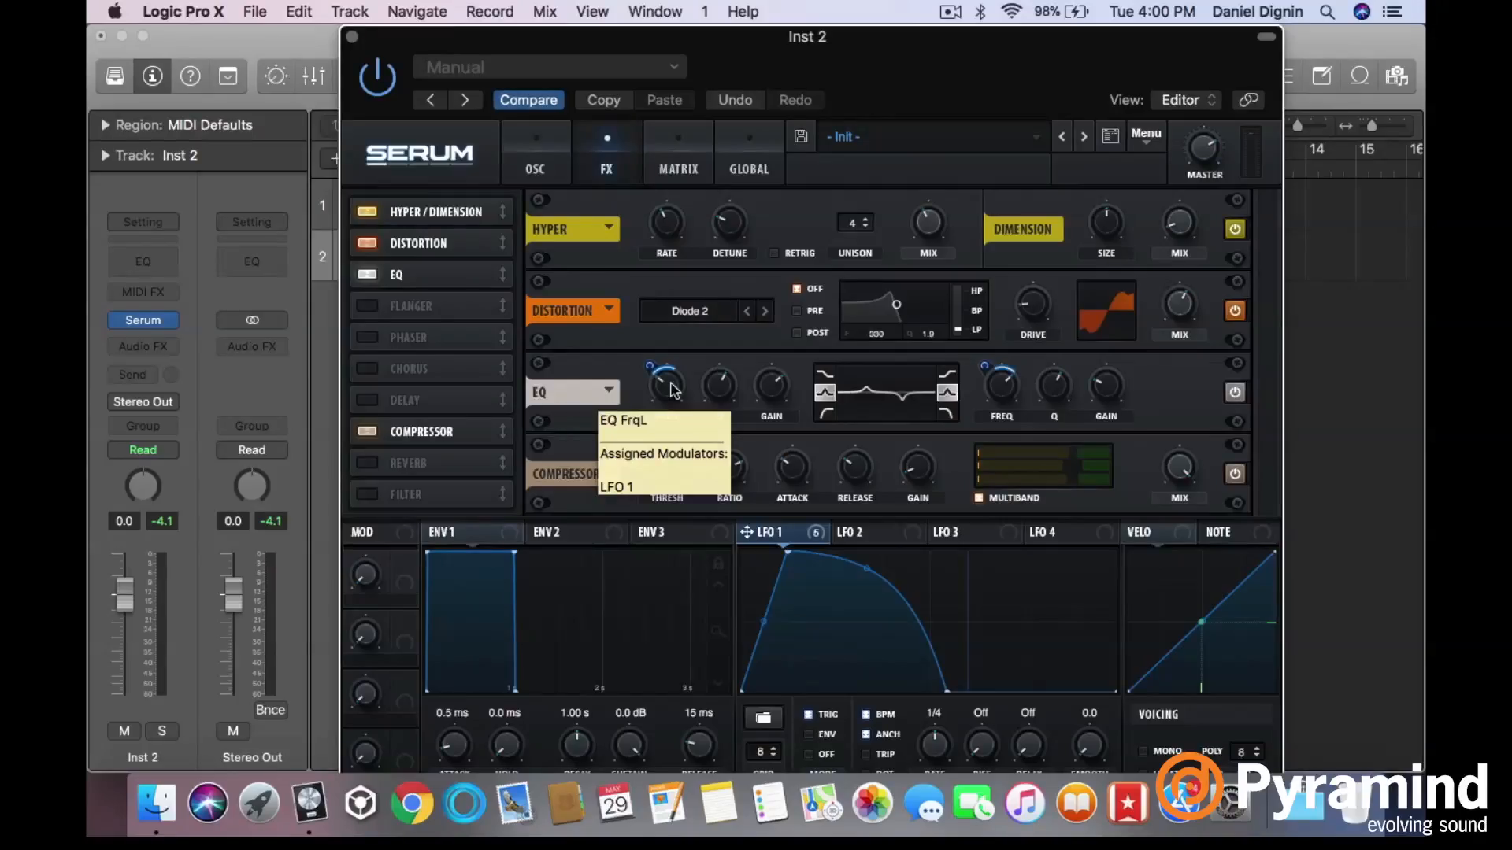
- Retune the EQ's two modulated bands, lowering the low band's base frequency and raising the high band's
left_click(671, 390)
left_click_drag(671, 392, 667, 400)
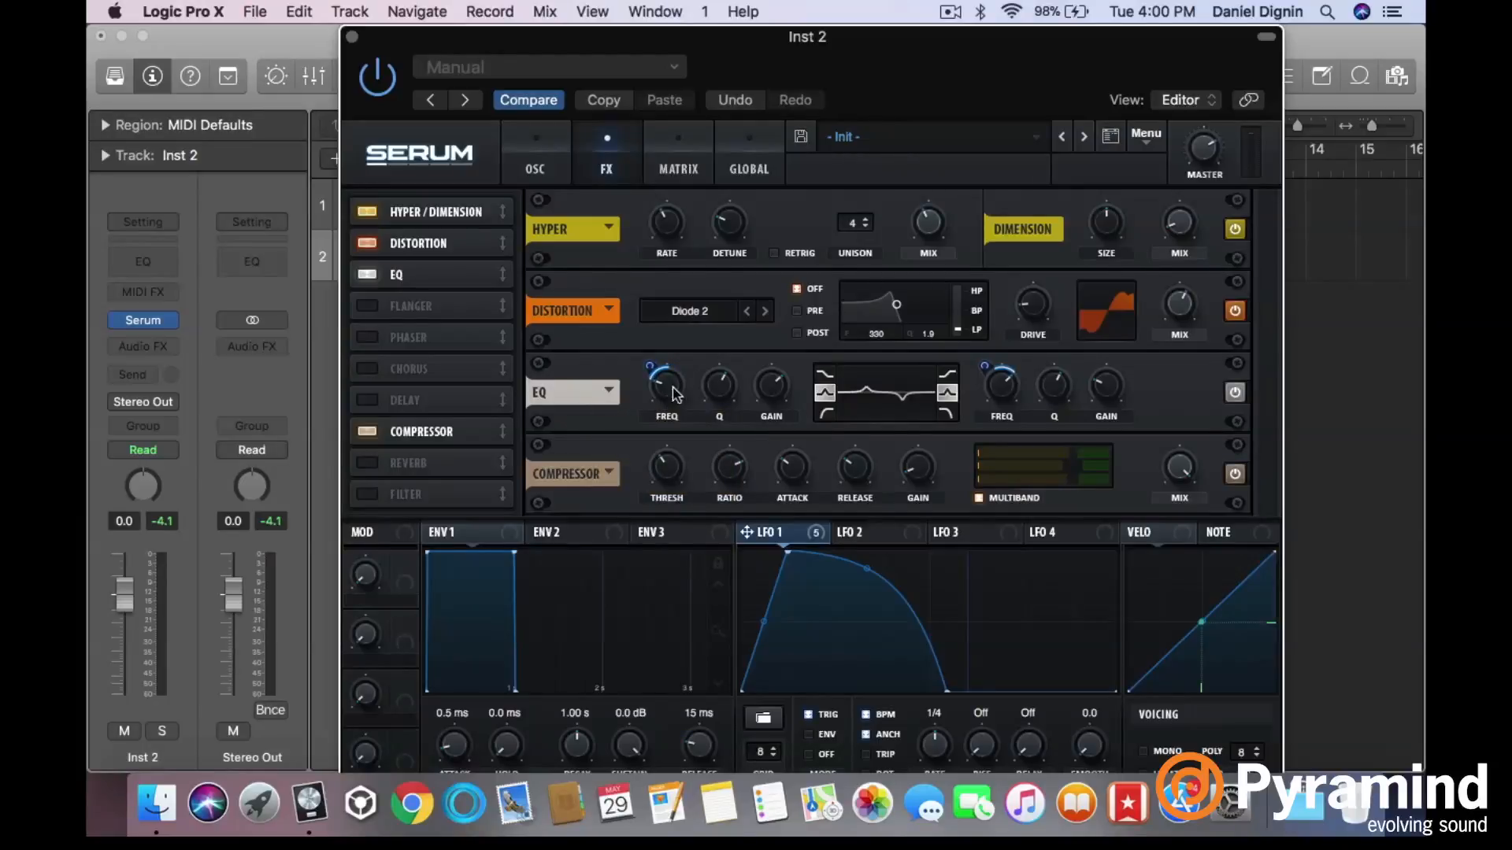
left_click(1009, 391)
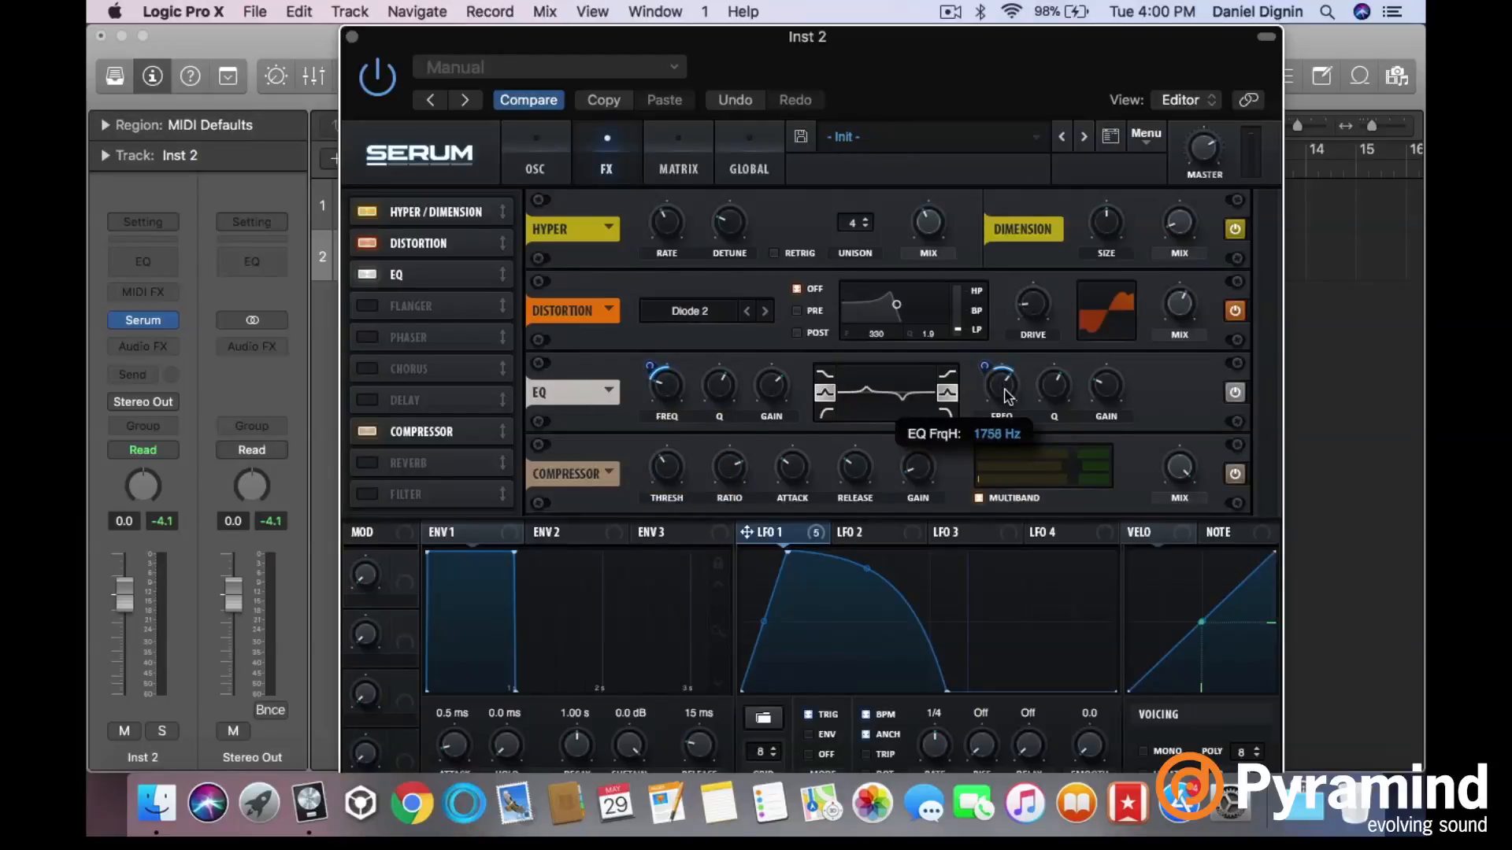
left_click_drag(1003, 396, 999, 375)
mouse_move(650, 369)
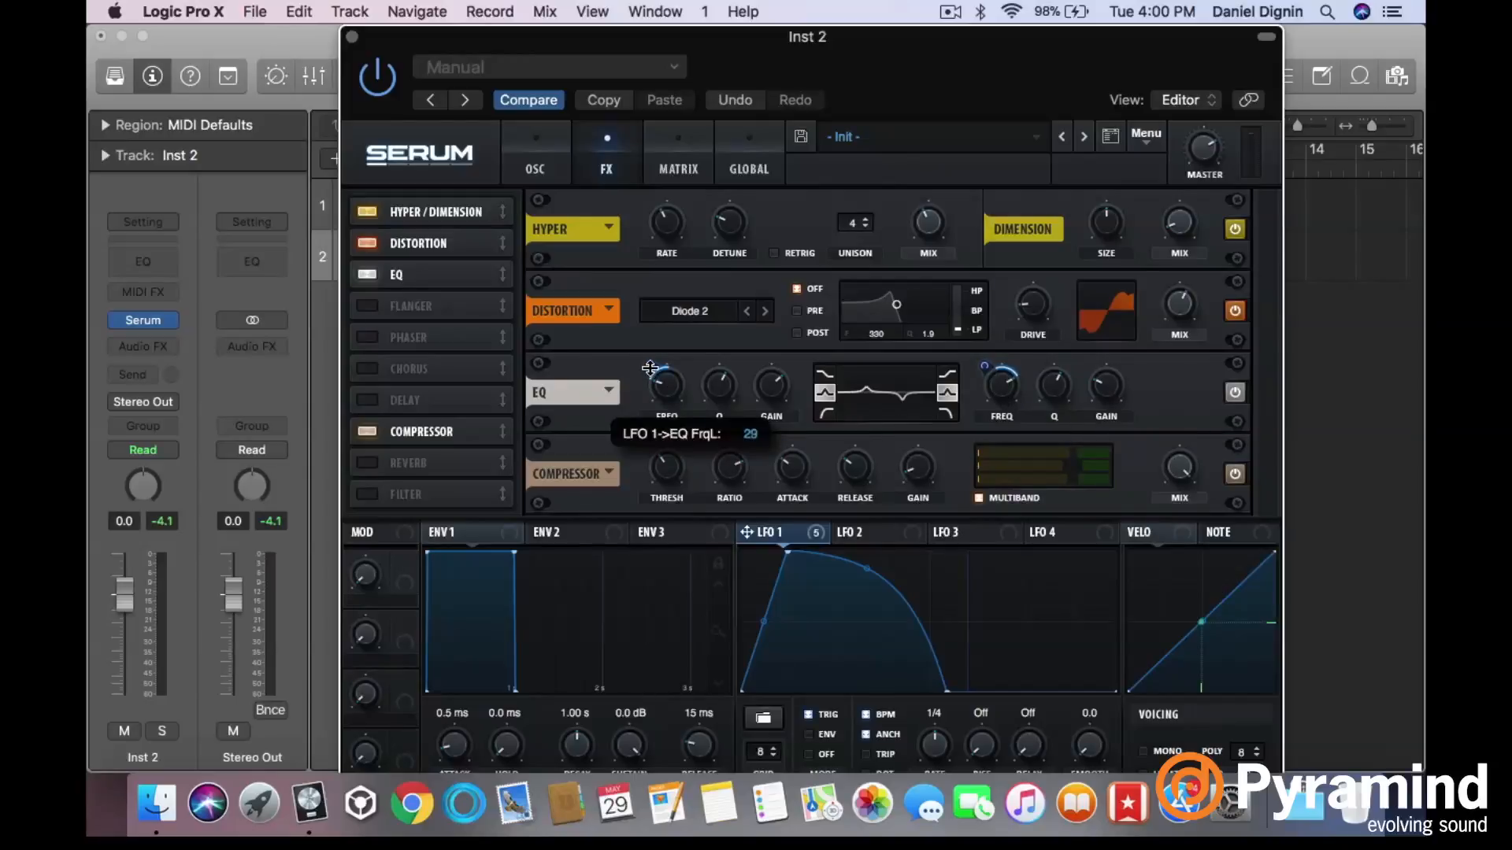
mouse_move(662, 399)
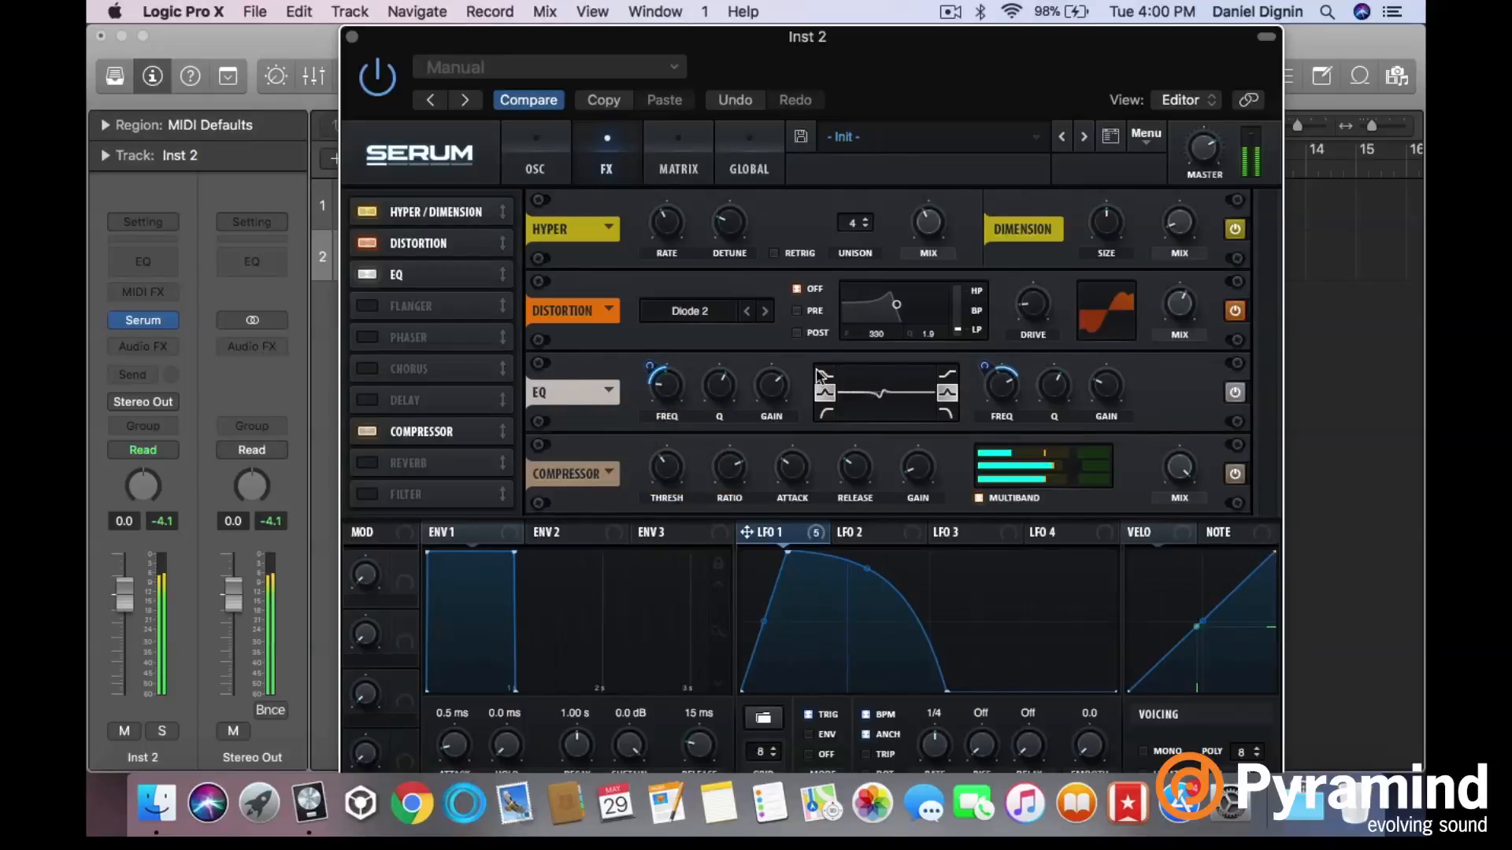
mouse_move(992, 358)
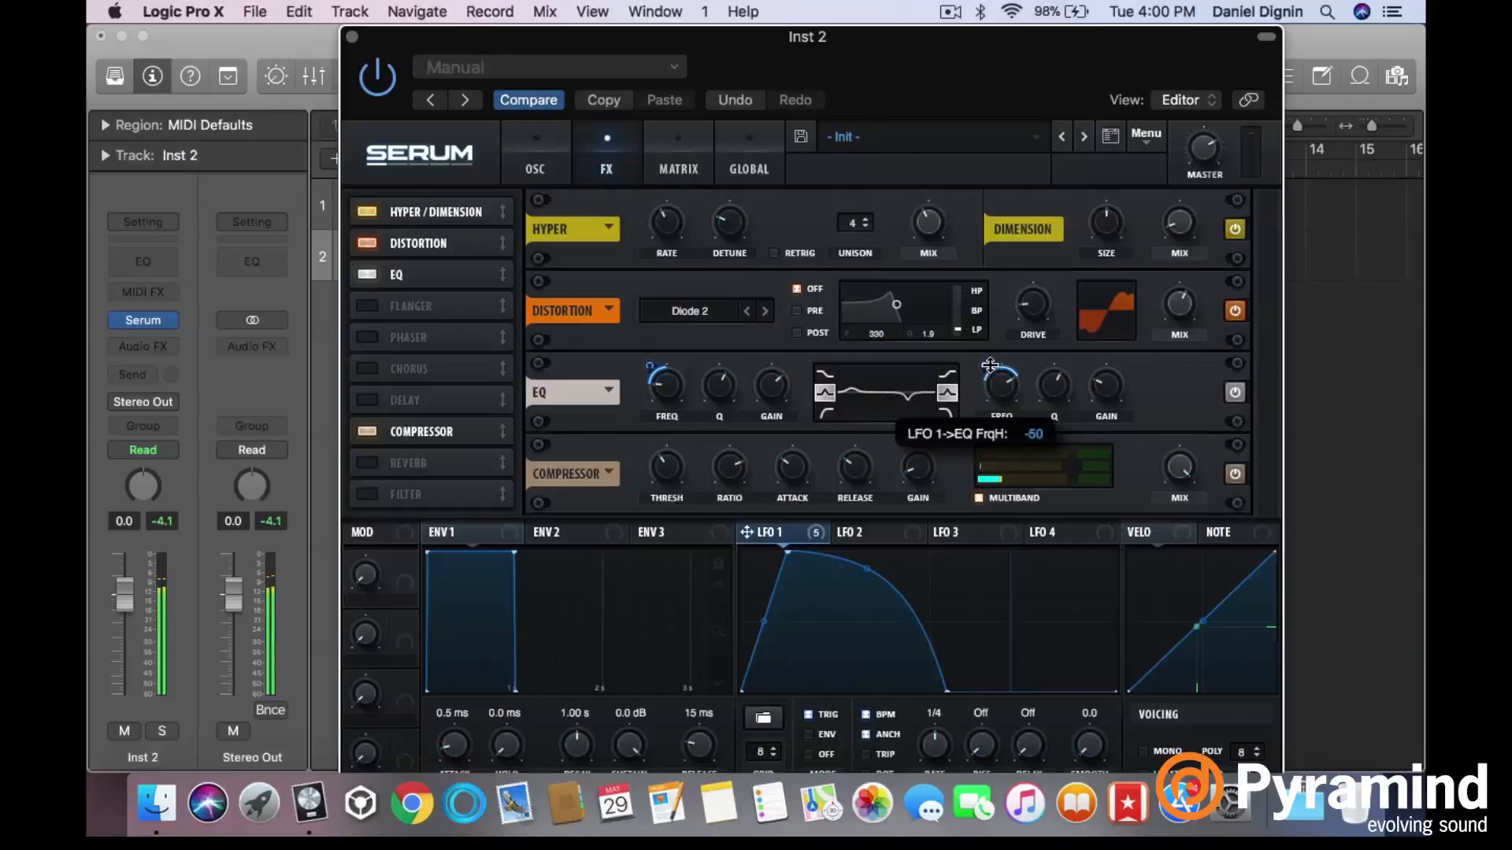
mouse_move(1000, 403)
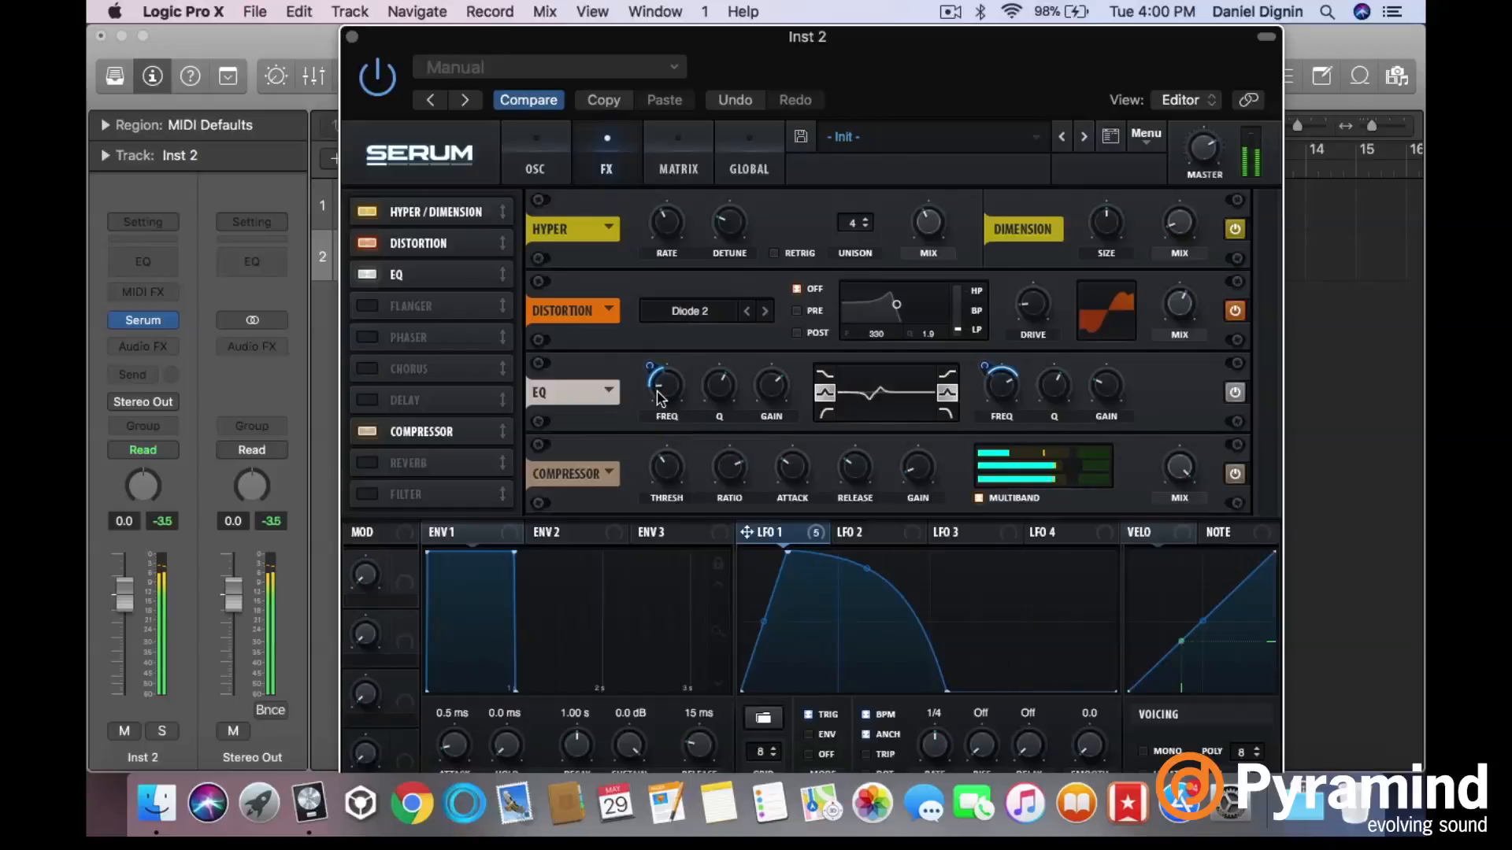
left_click_drag(657, 392, 651, 374)
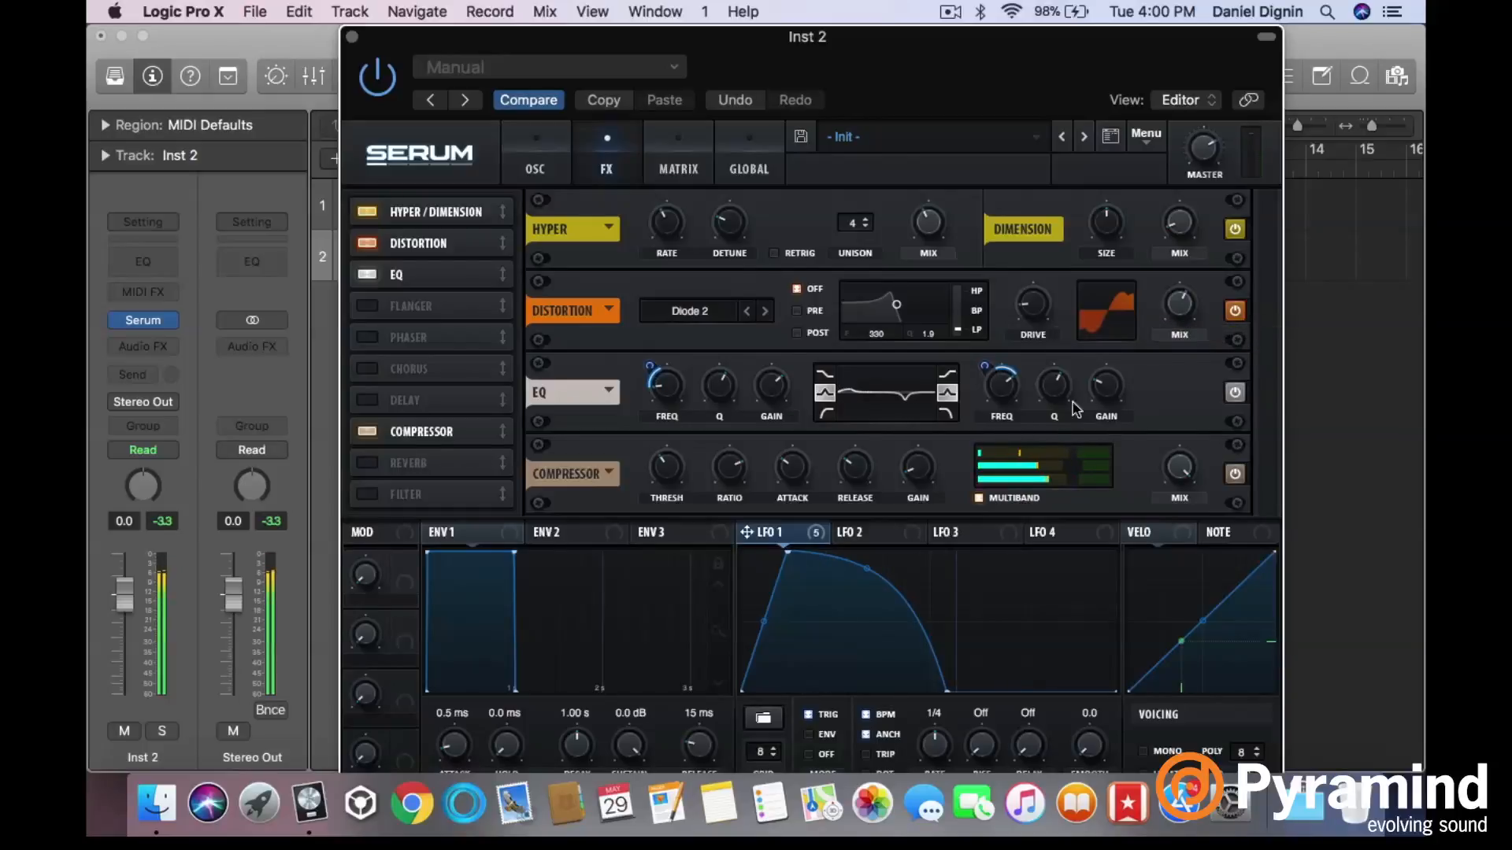
- Lessen the high EQ band's gain cut, and raise the low band's Q while fine-tuning its gain
left_click_drag(1105, 388, 1105, 363)
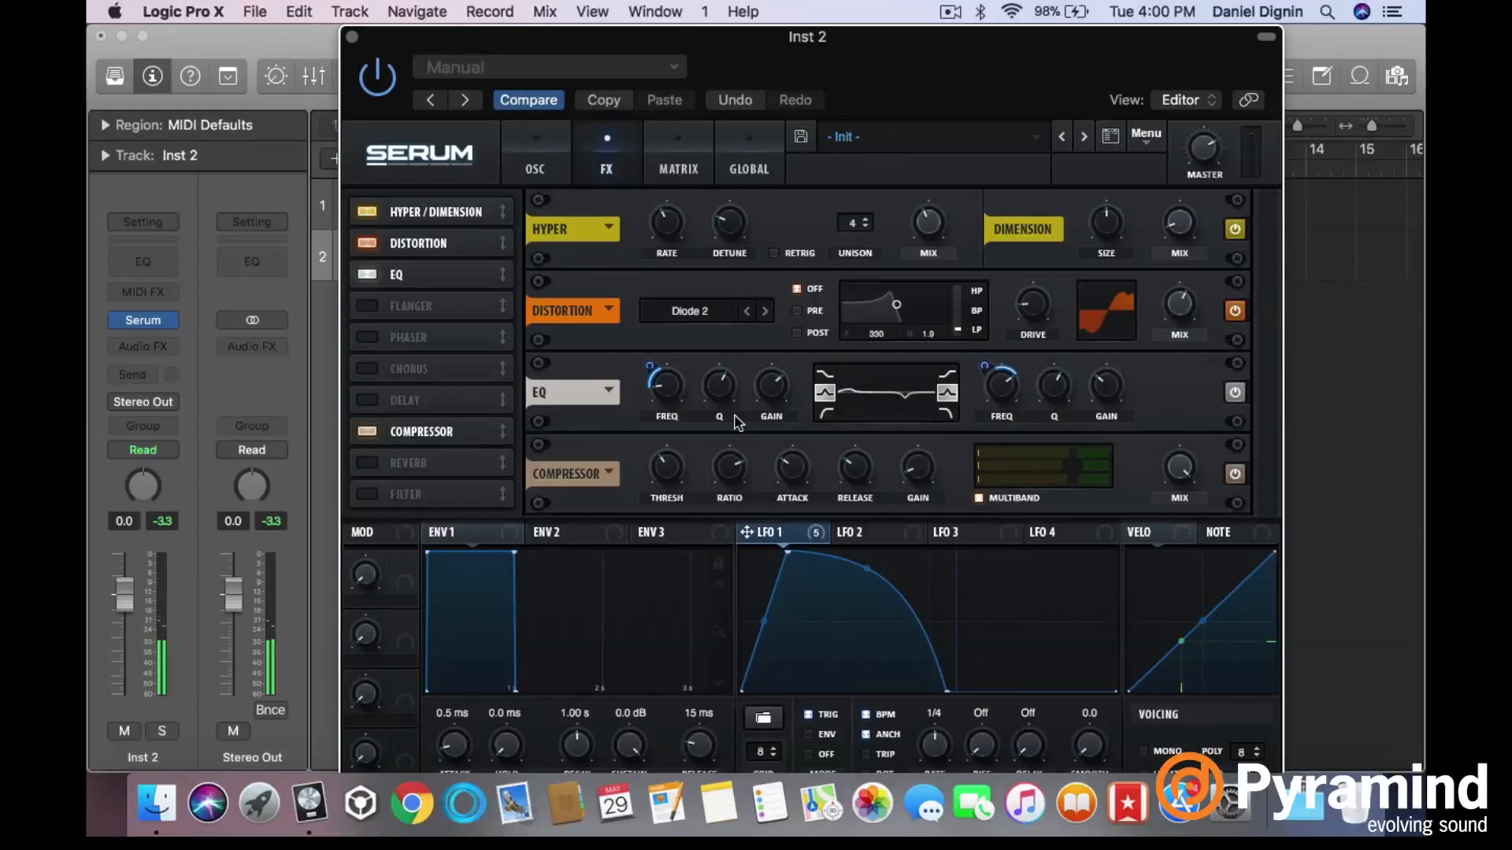
mouse_move(778, 389)
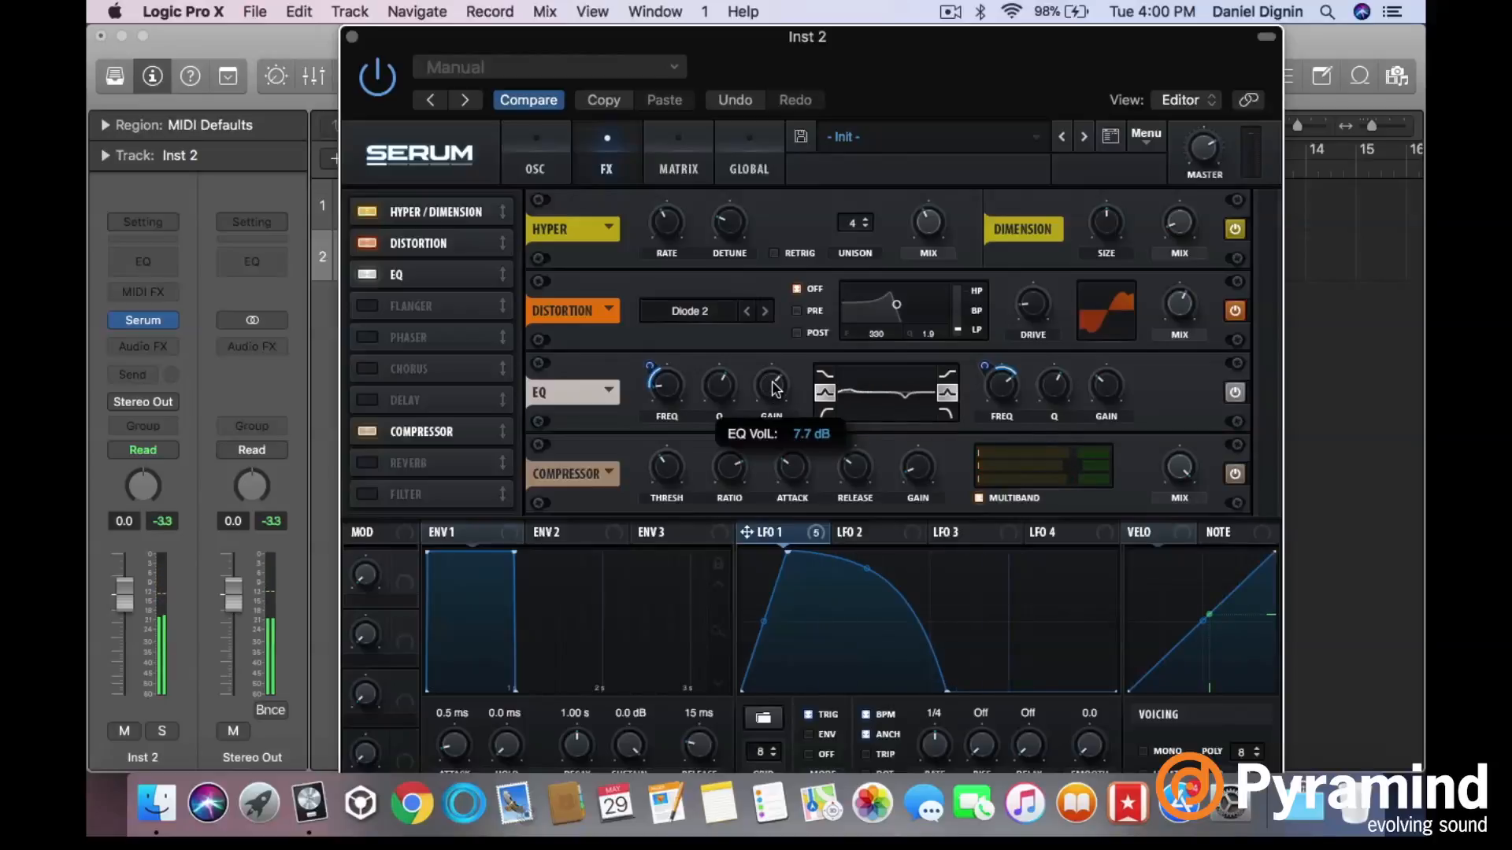
mouse_move(707, 394)
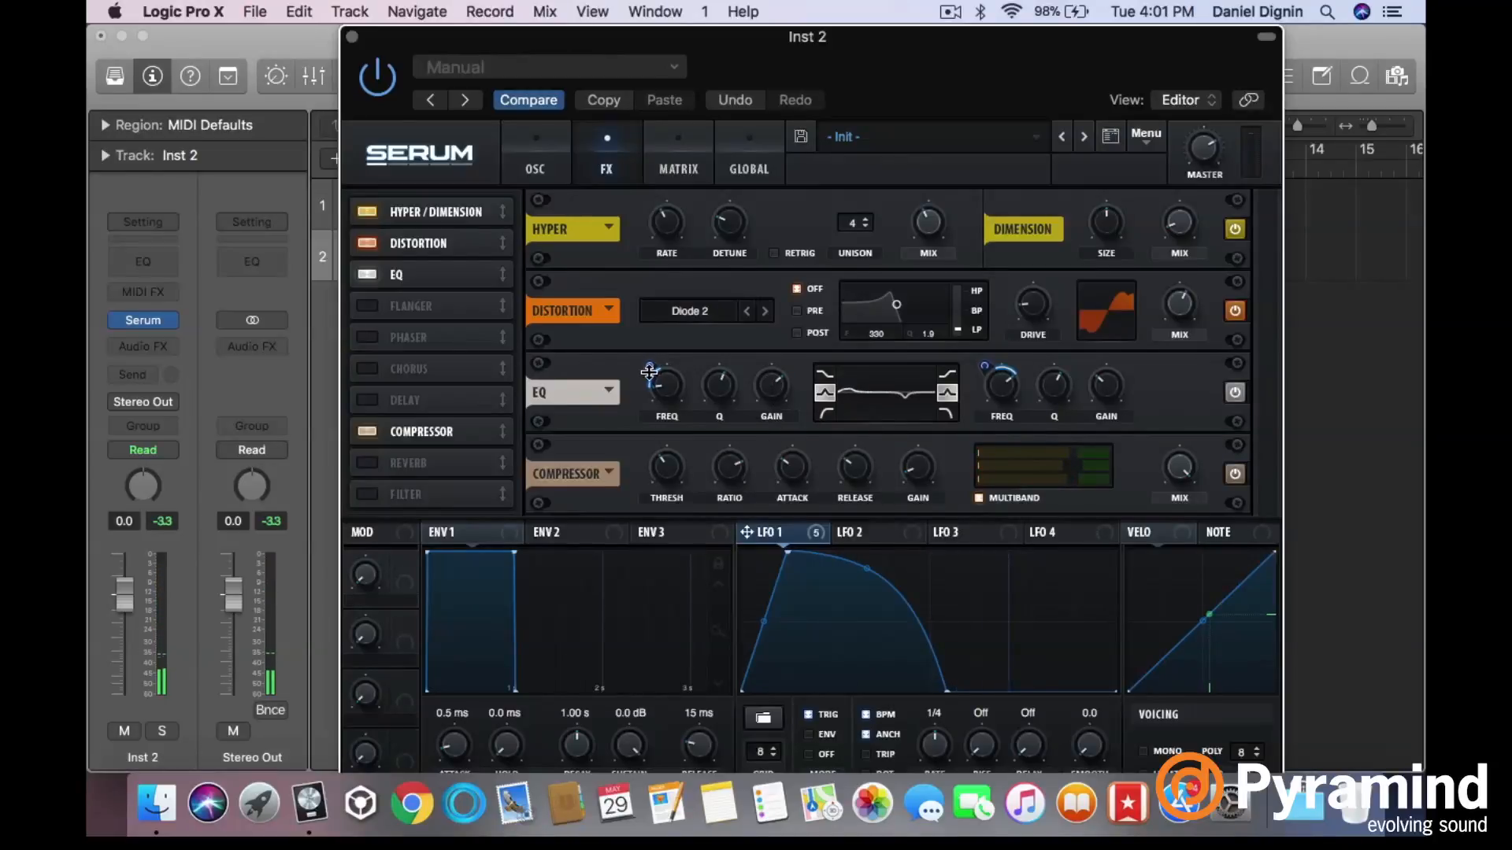
mouse_move(729, 390)
left_mouse_down()
mouse_move(718, 420)
mouse_move(717, 351)
mouse_move(768, 385)
mouse_move(765, 367)
mouse_move(760, 392)
mouse_move(729, 396)
left_mouse_up()
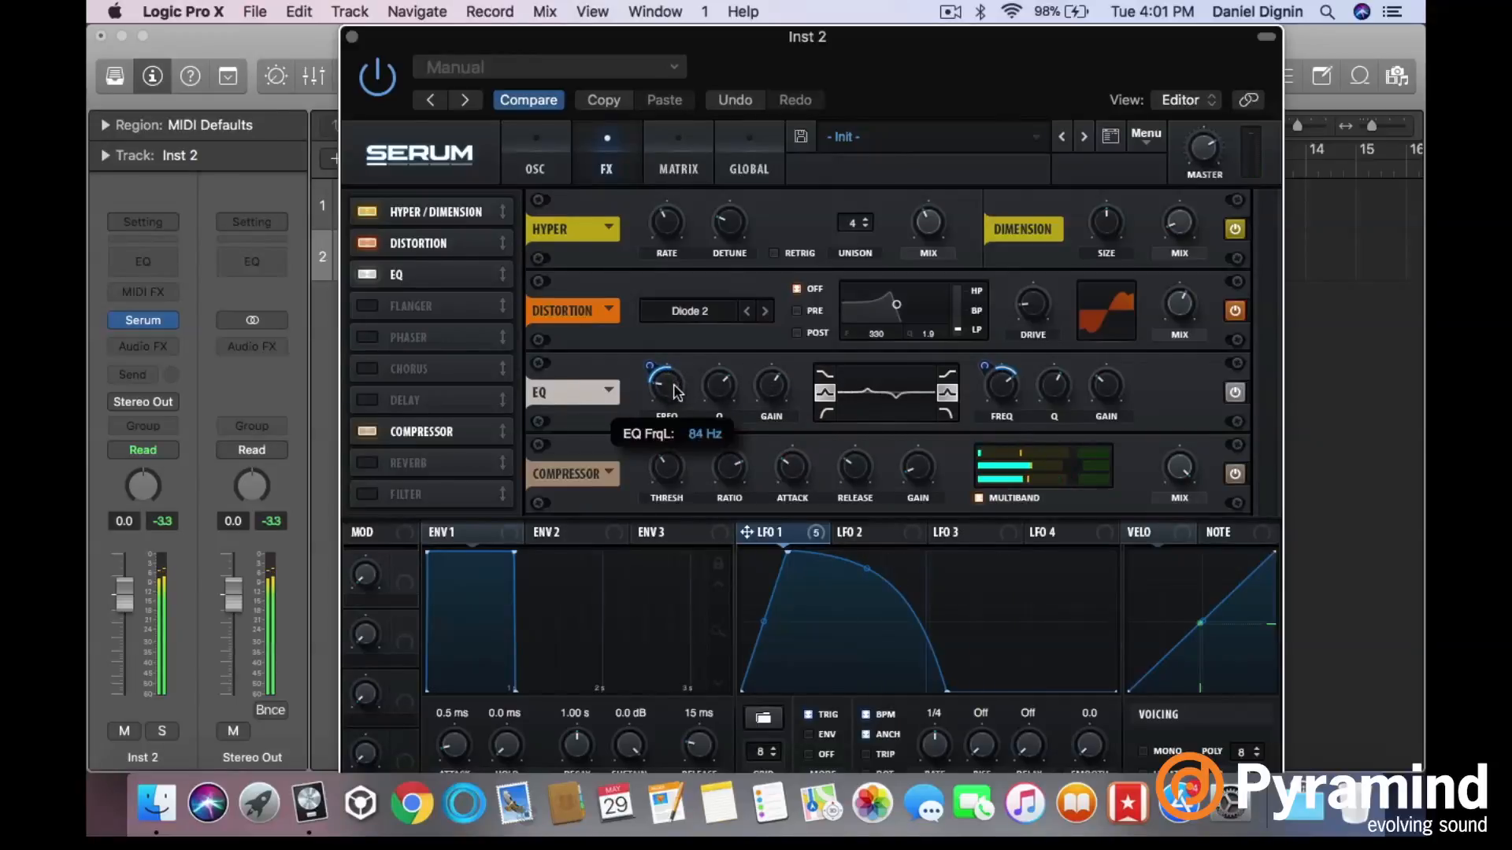
left_click_drag(770, 391, 769, 391)
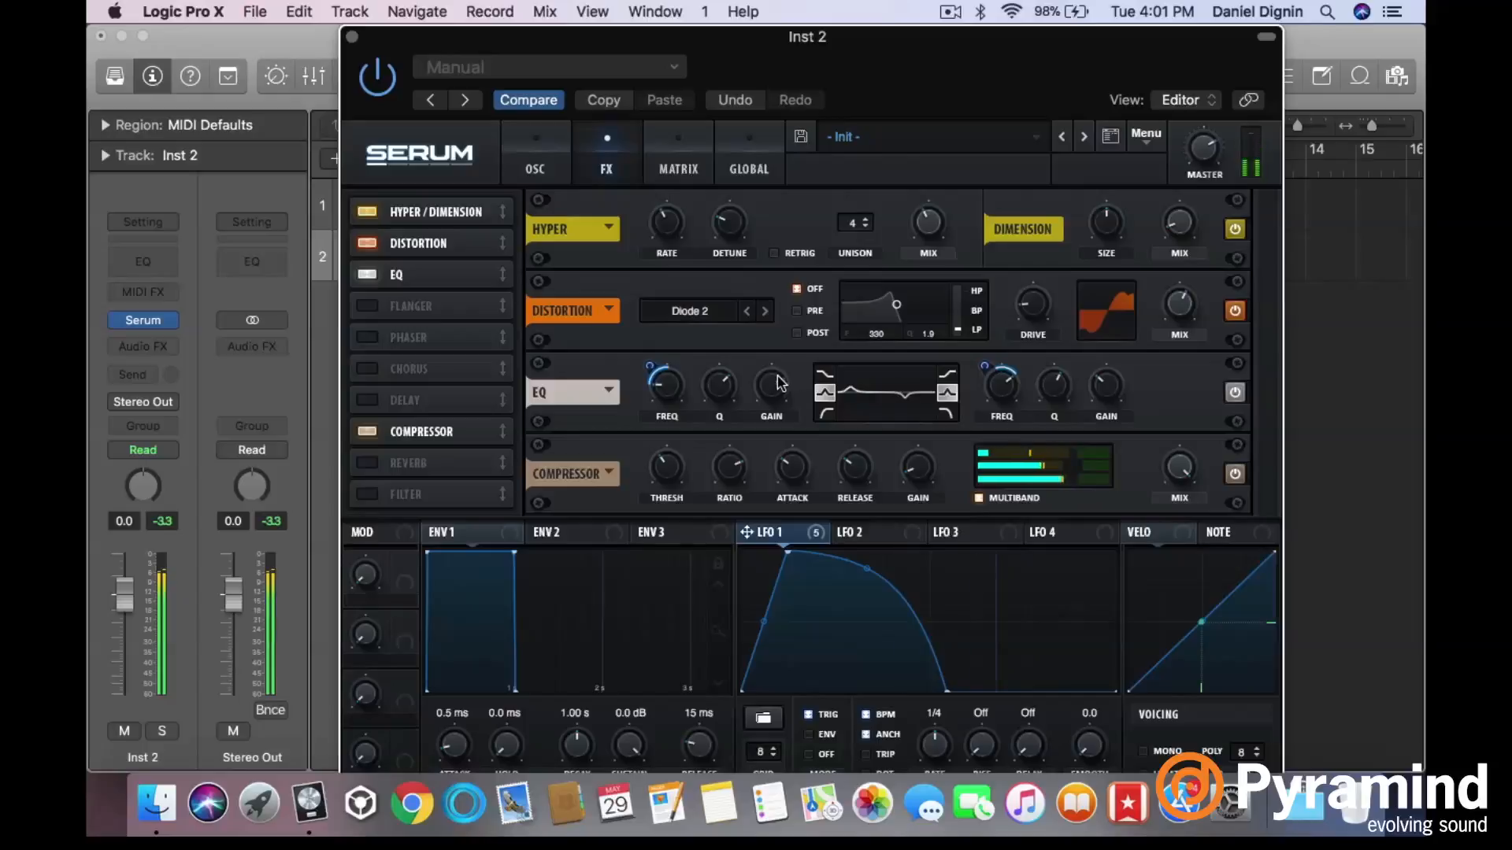
- Refine the high EQ band with a gentler gain cut, a Q of about 50% and adjusted LFO 1 frequency modulation
mouse_move(657, 371)
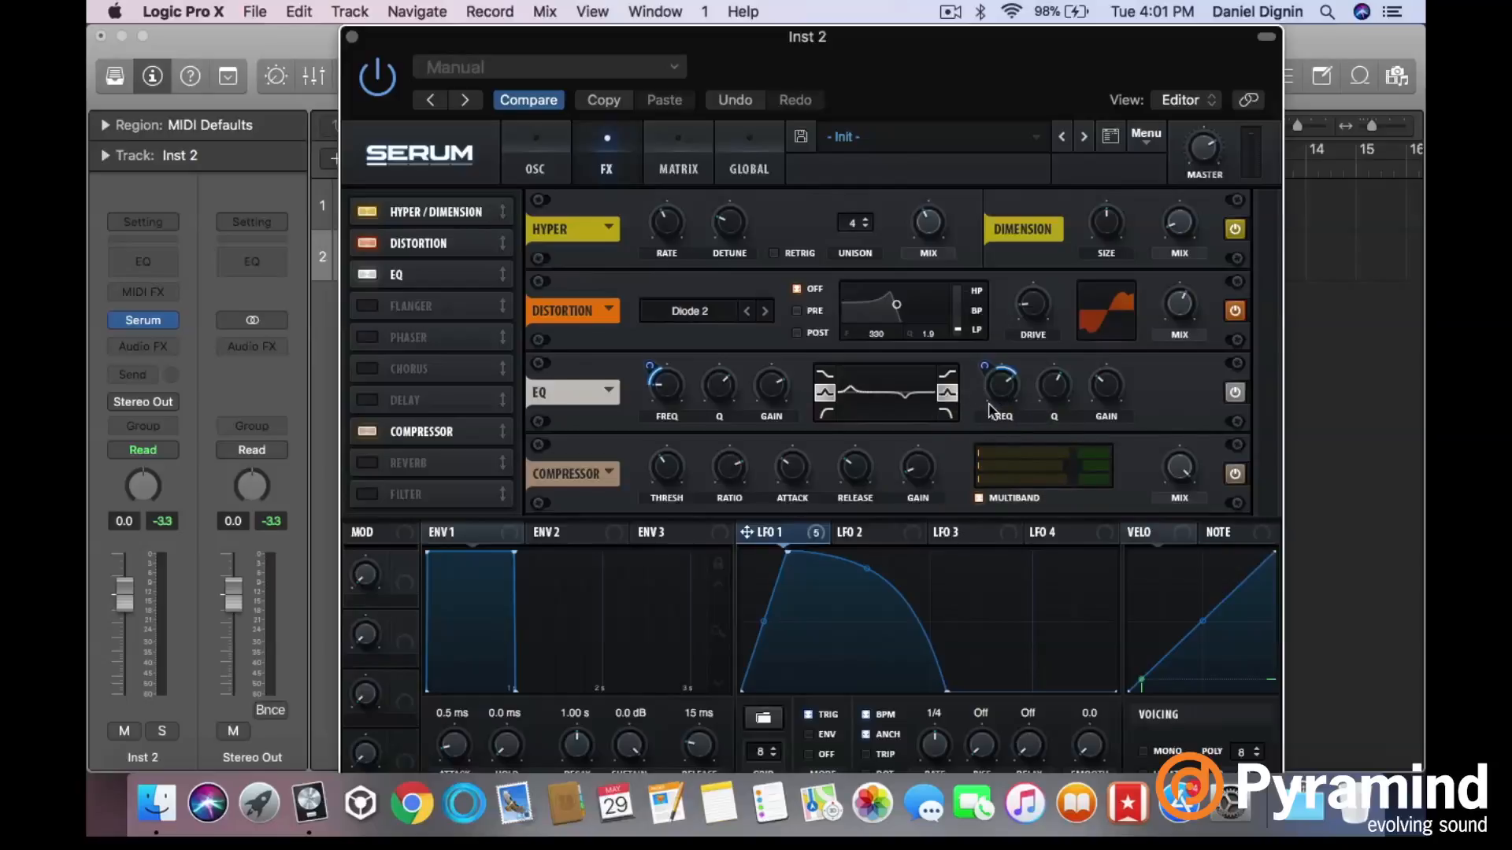
mouse_move(1004, 400)
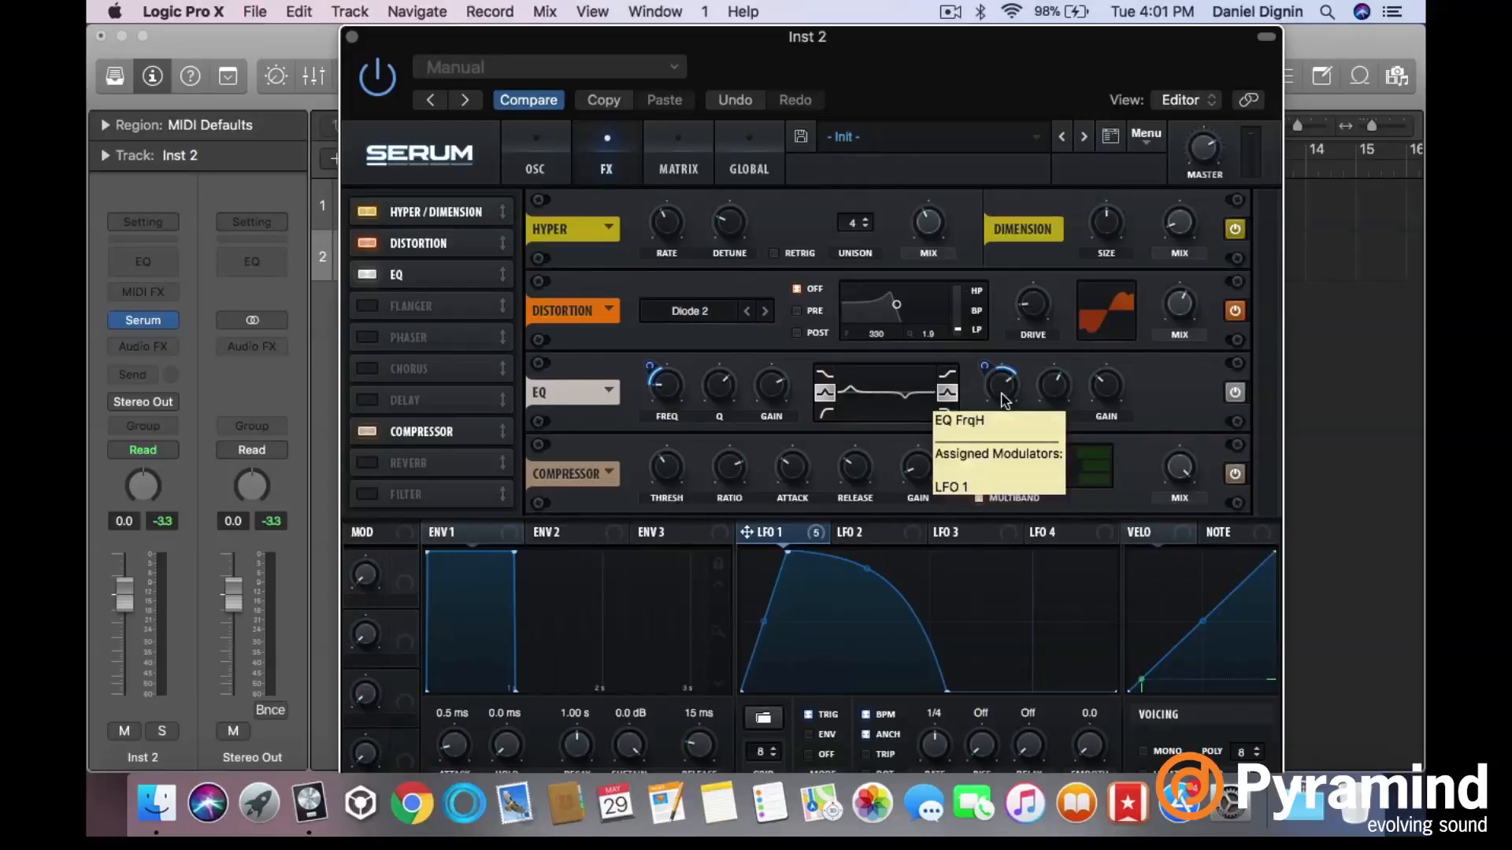
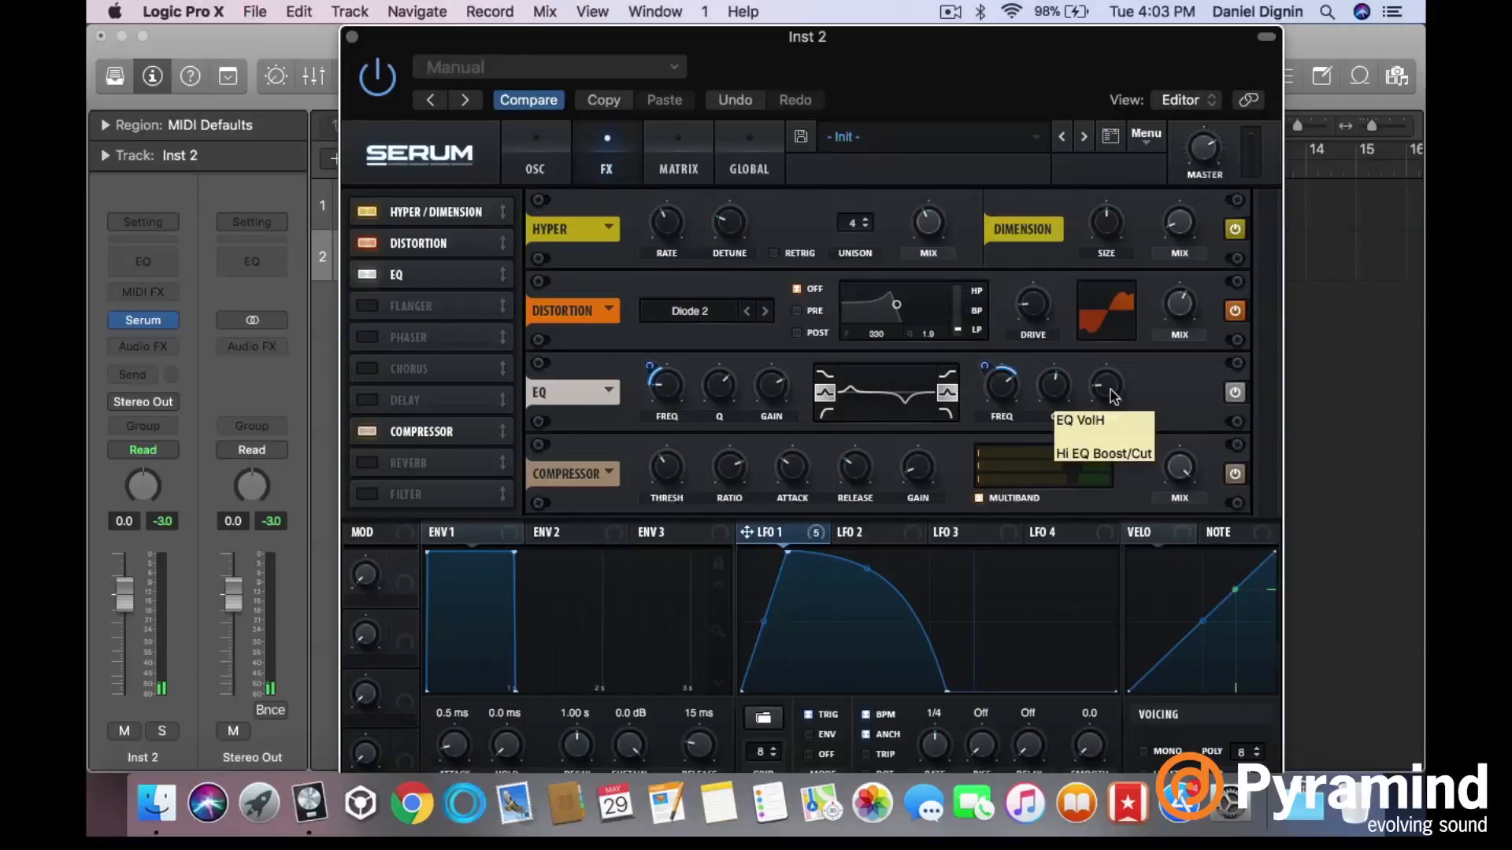
left_click_drag(1112, 396, 1109, 358)
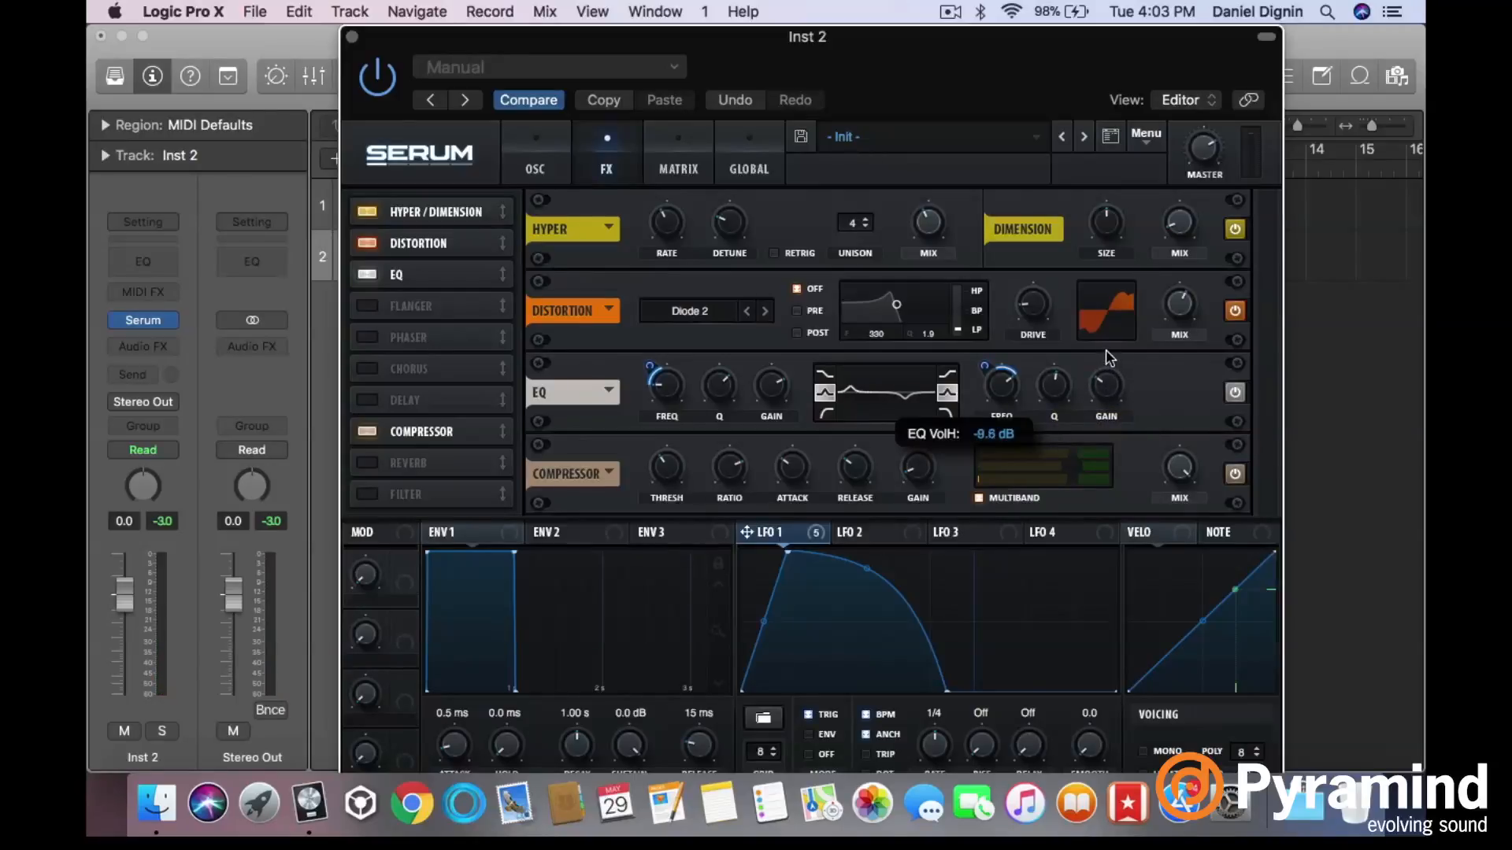
left_click_drag(1059, 387, 1053, 400)
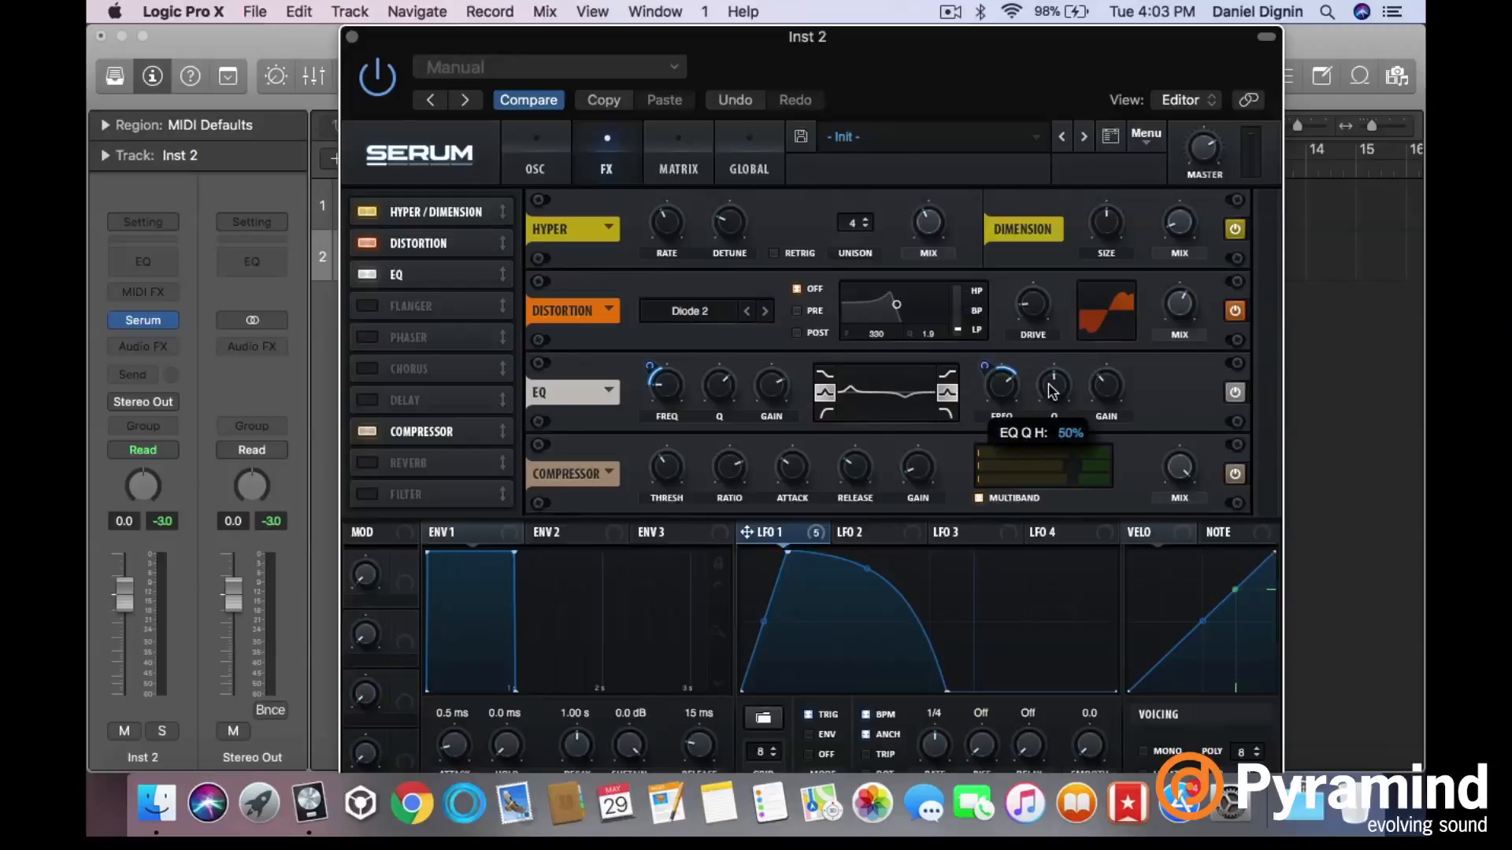
left_click_drag(982, 370, 994, 390)
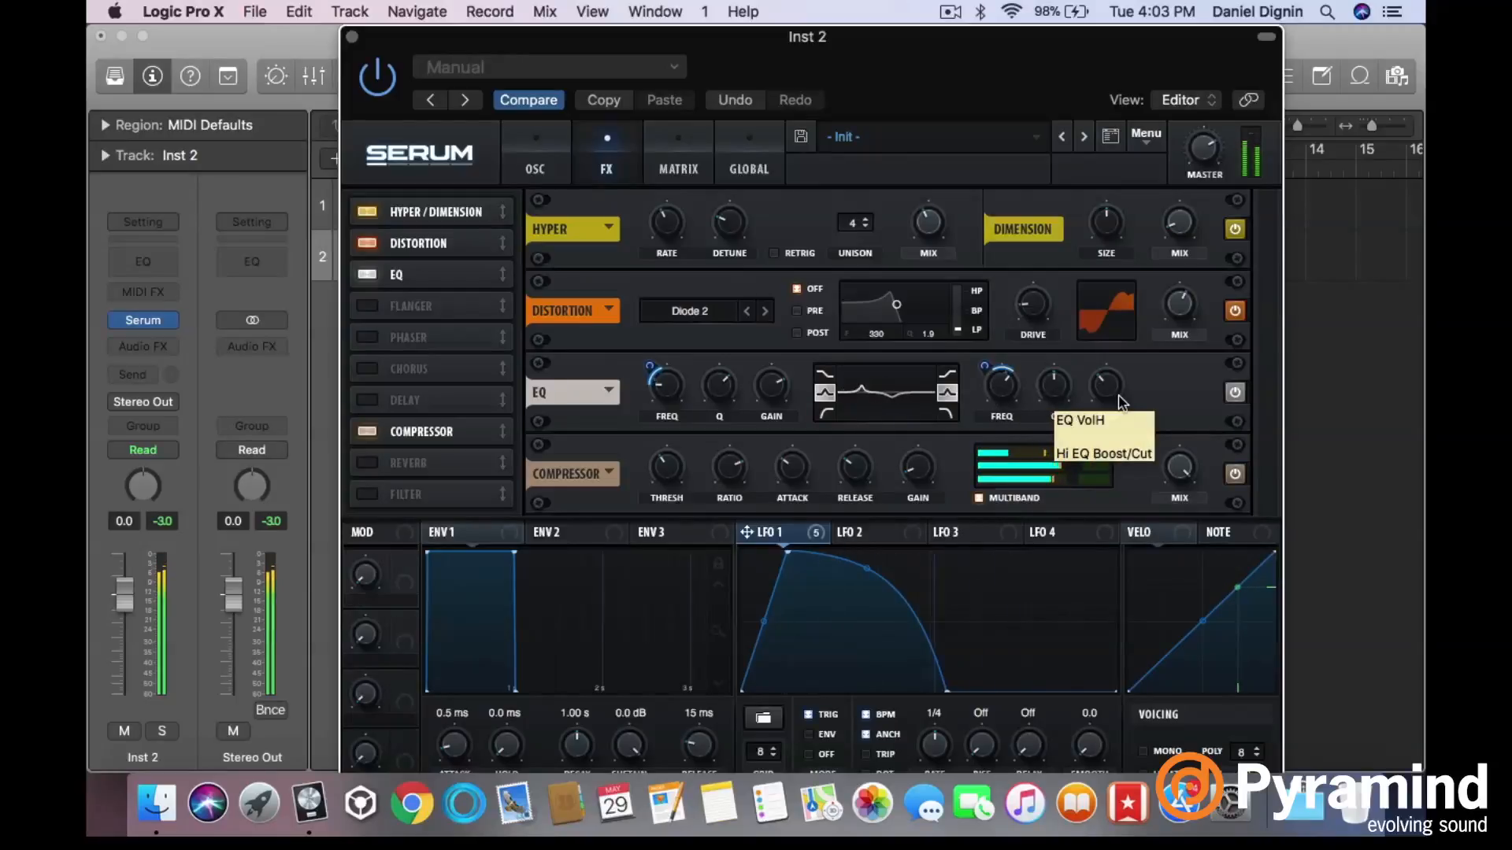
left_click_drag(1107, 395, 1106, 402)
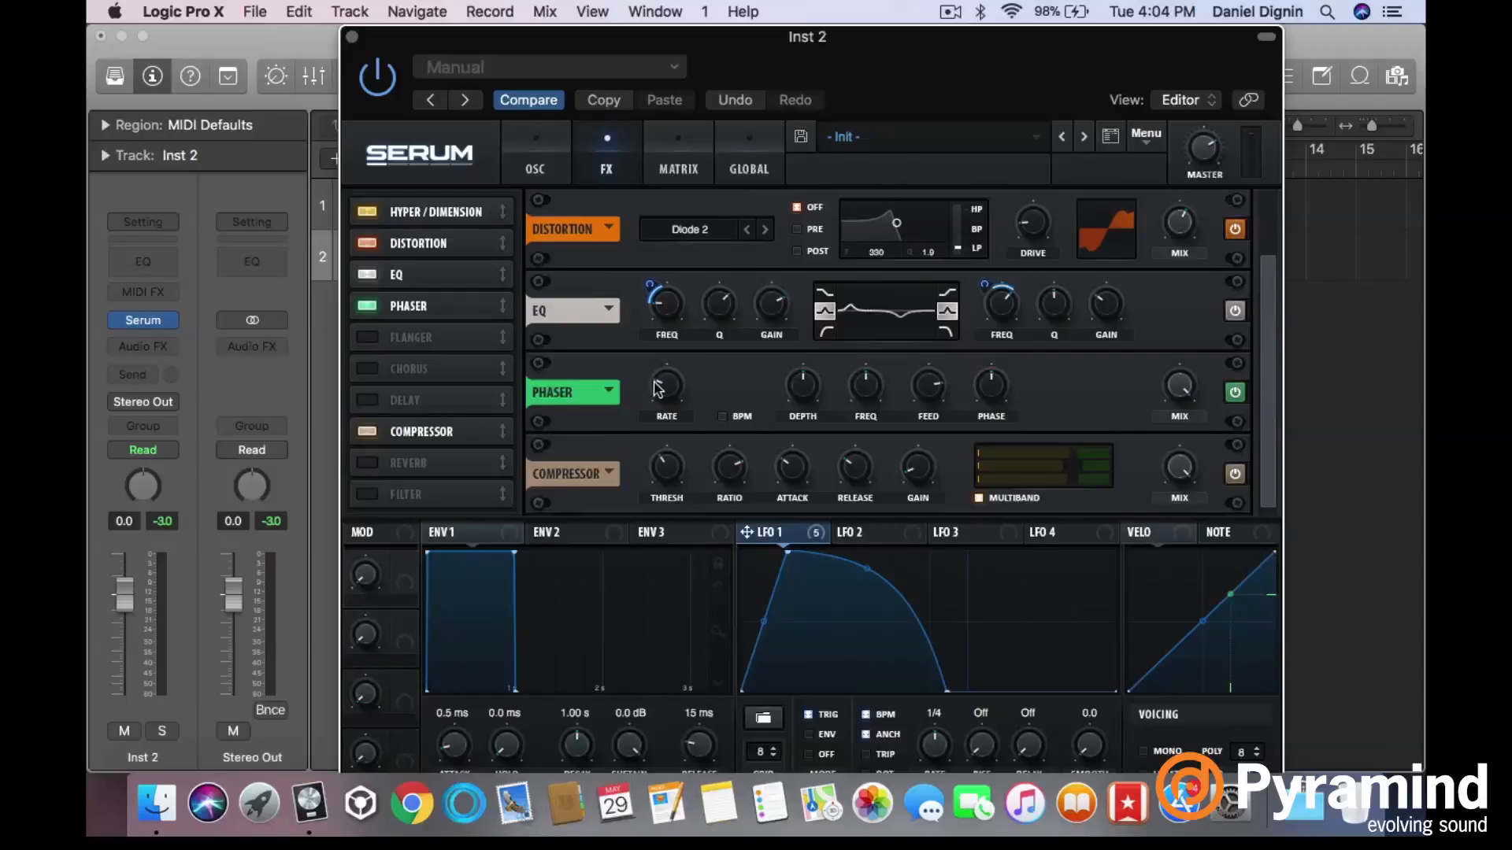
- Set the Phaser to minimum rate and a reduced mix, and assign LFO 1 to its frequency with a base of about 110 Hz
left_click_drag(670, 389, 675, 556)
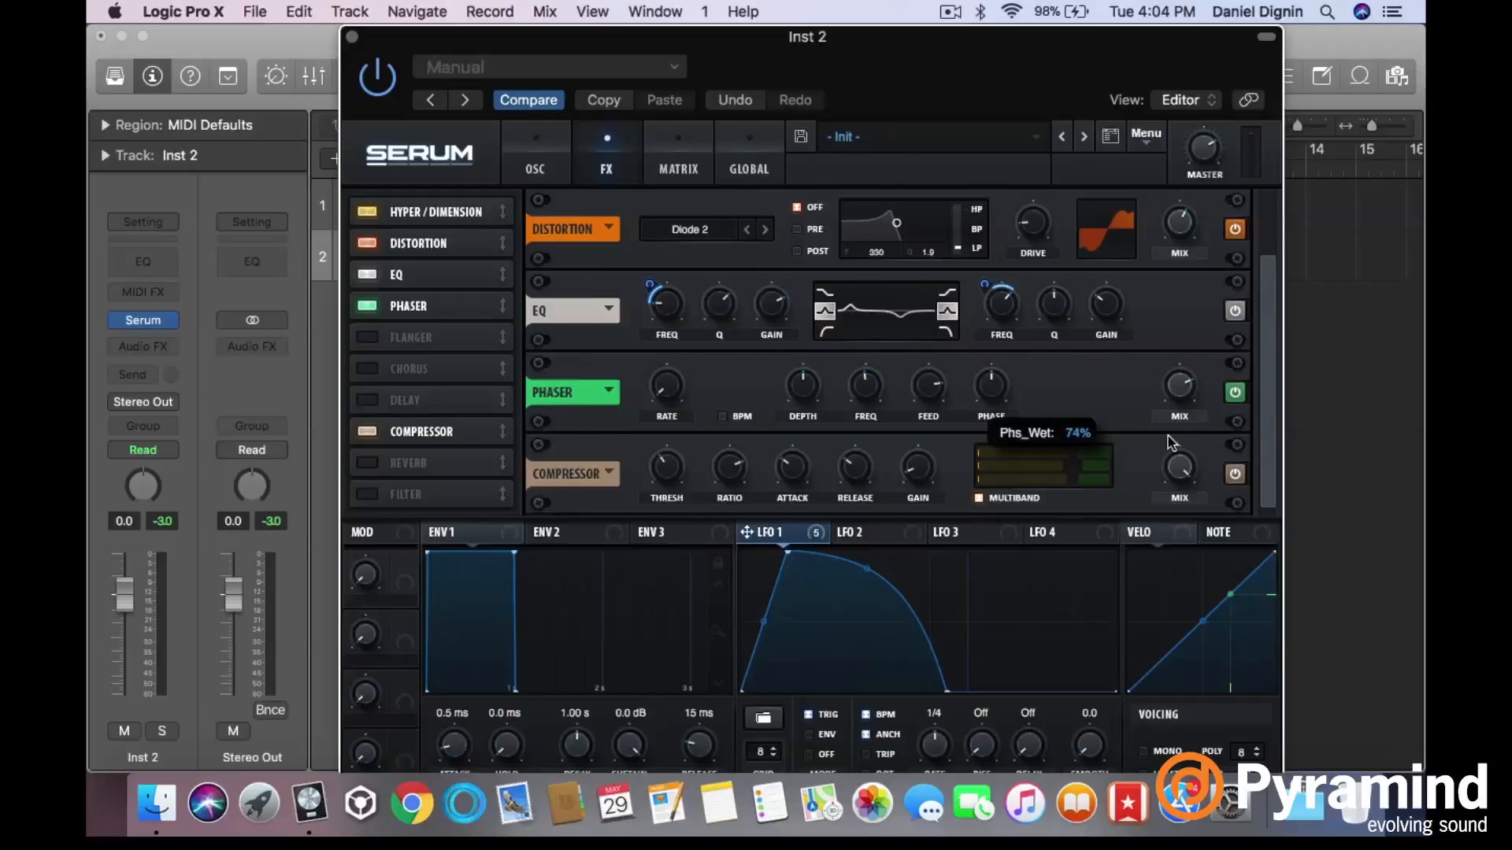
left_click_drag(1164, 475, 1155, 504)
left_click_drag(1178, 388, 1174, 426)
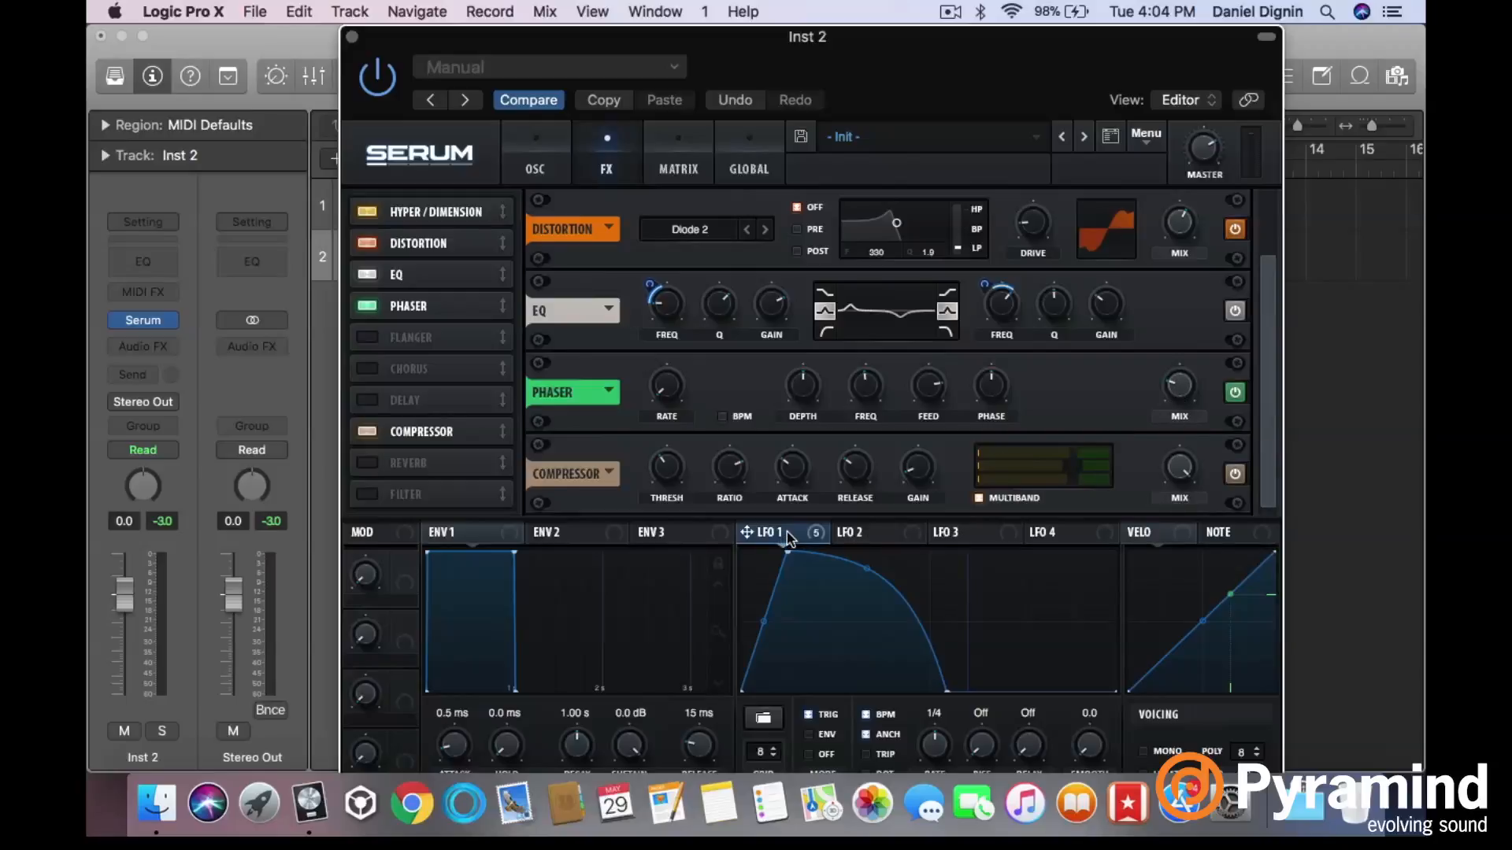
left_click_drag(801, 542, 864, 395)
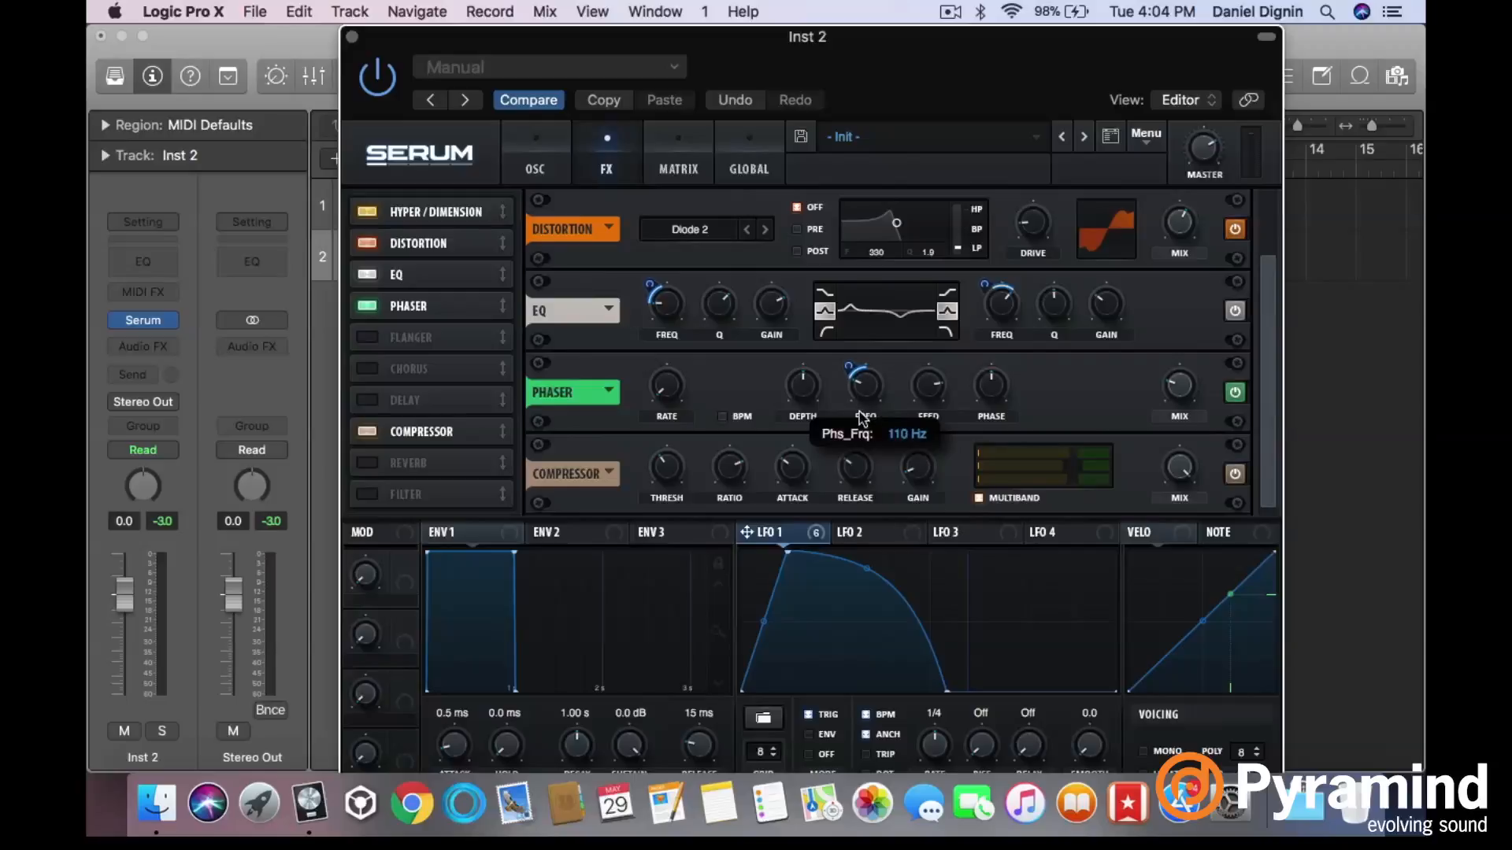
- Fine-tune the Phaser's base frequency and the depth of its LFO 1 frequency modulation
left_click_drag(866, 390, 867, 394)
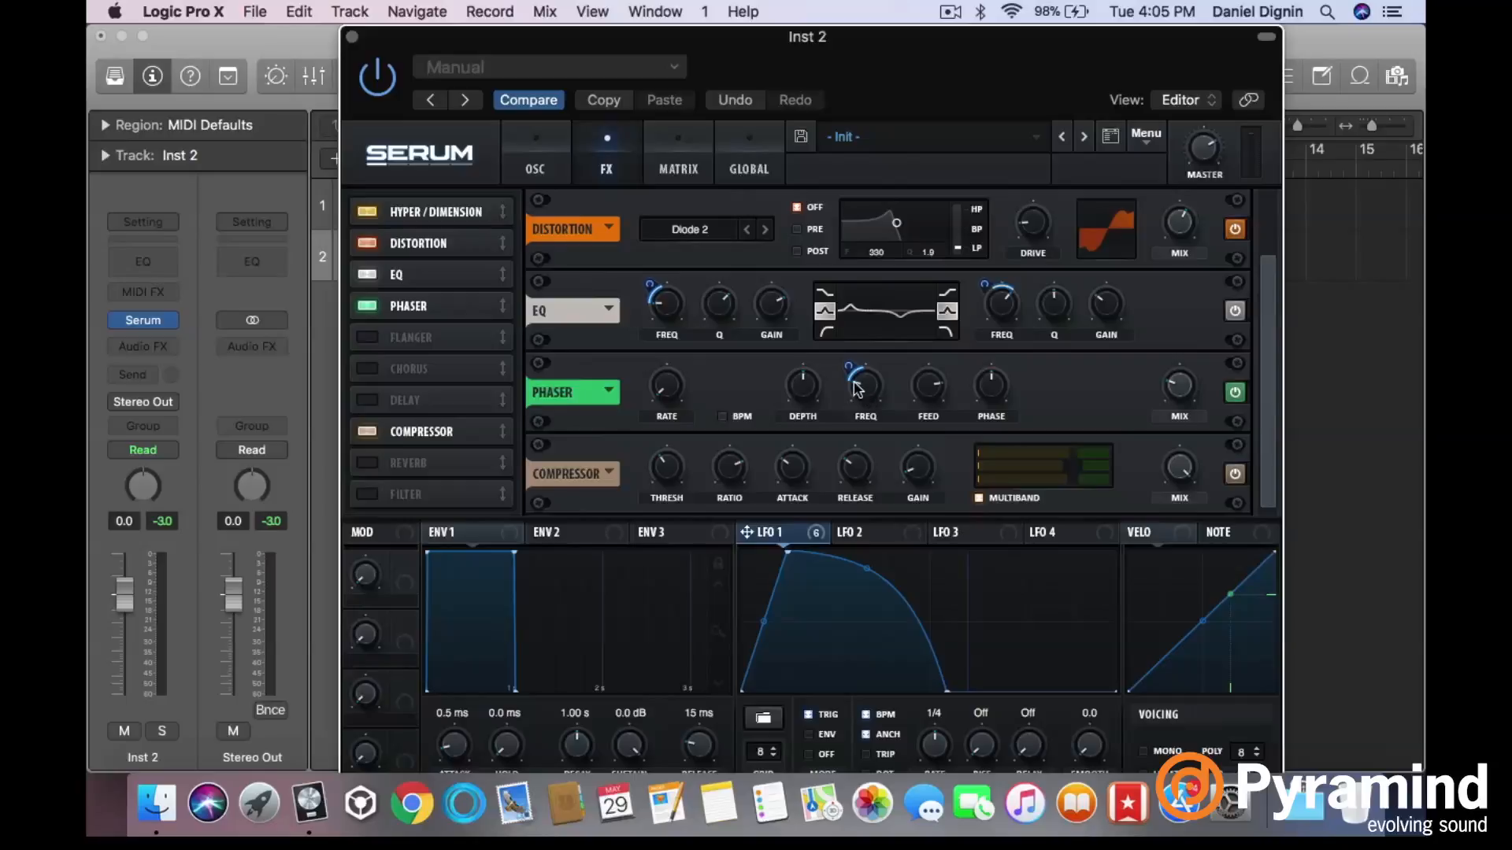
left_click_drag(845, 370, 845, 363)
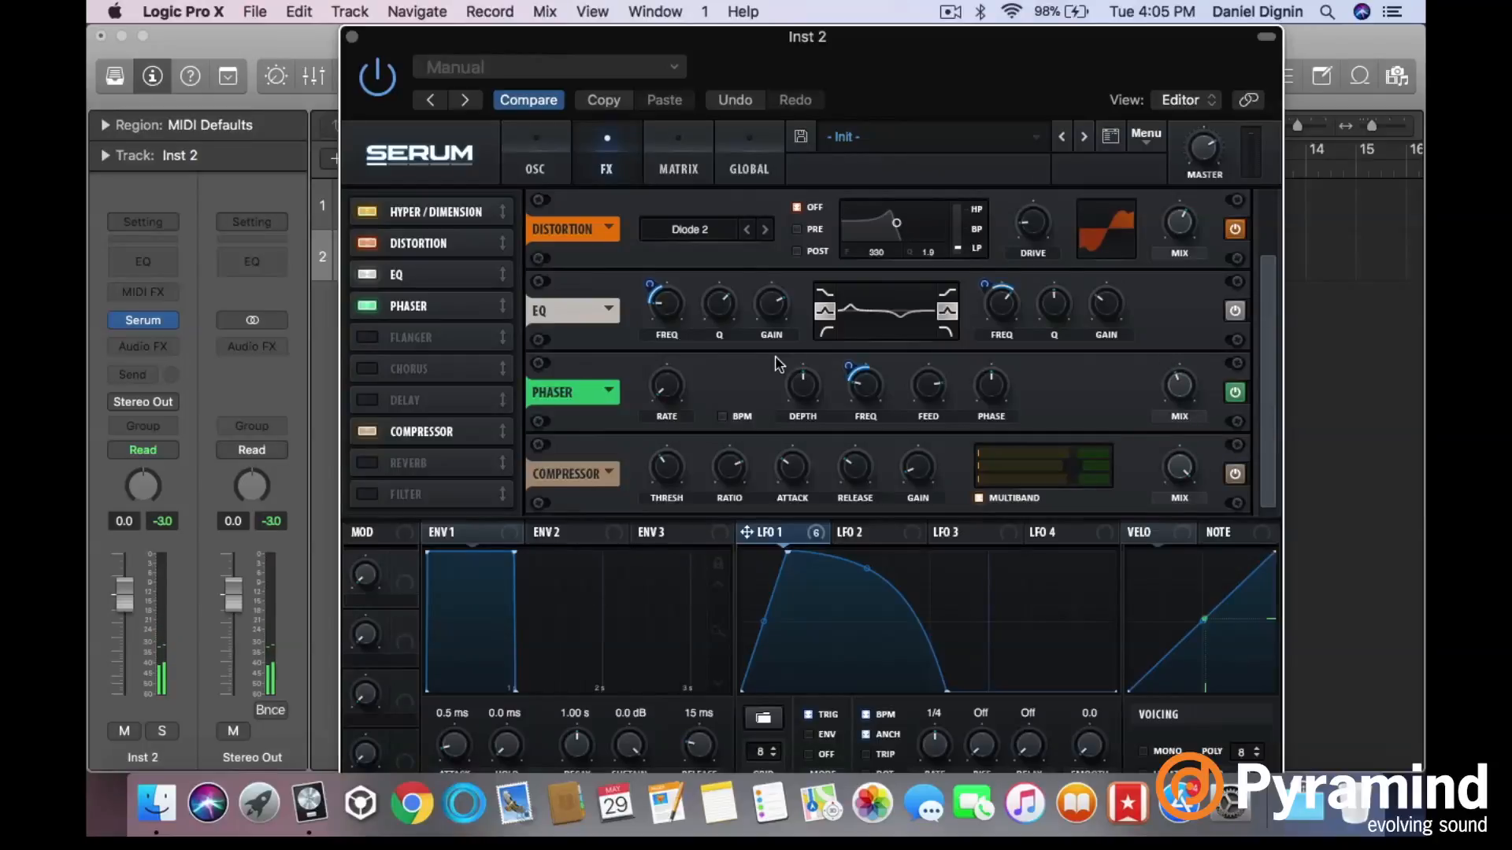
left_click_drag(860, 384, 852, 370)
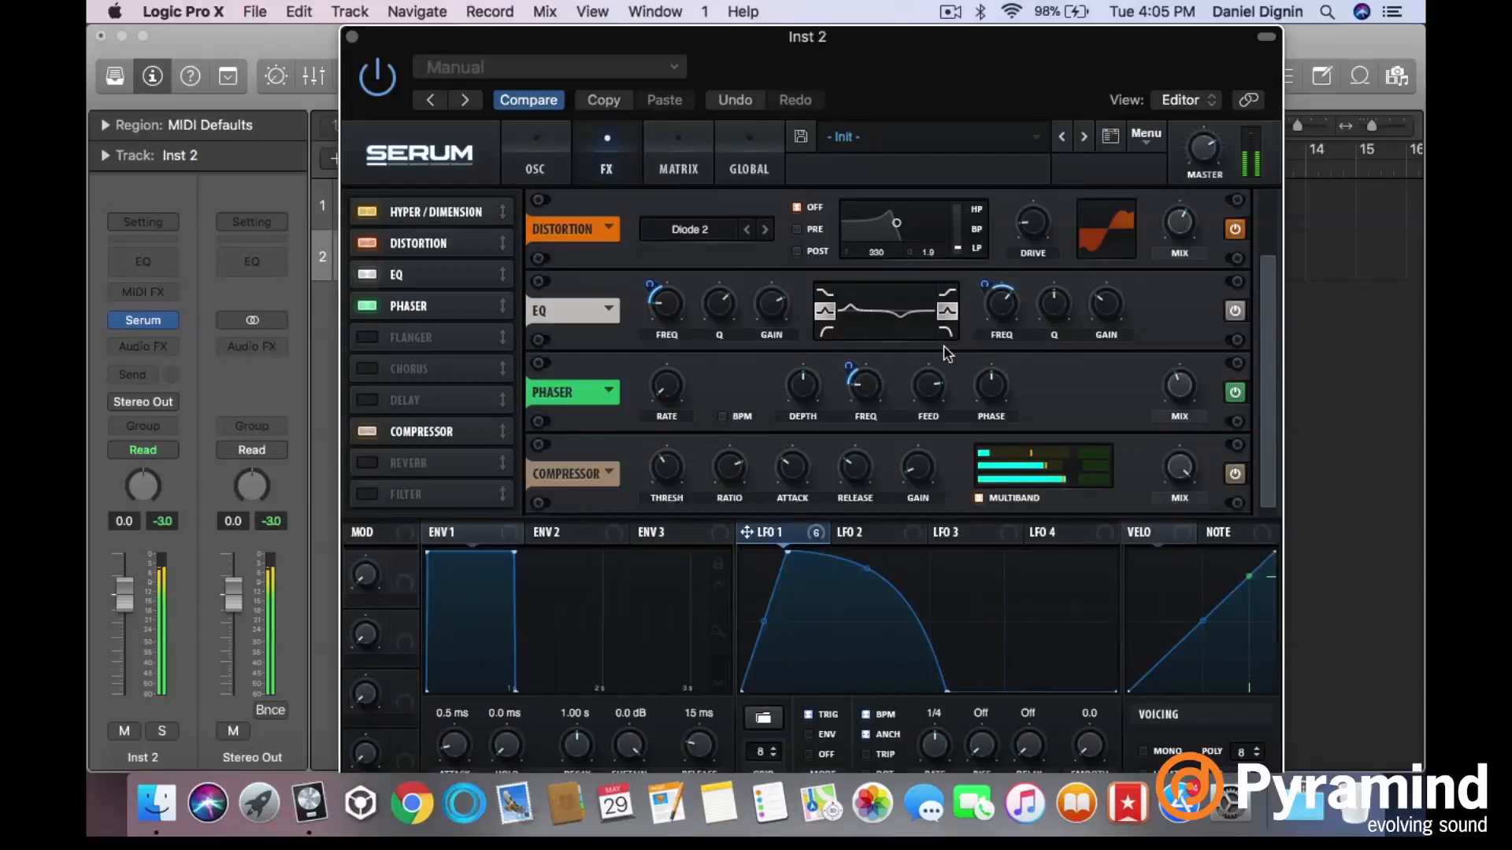
mouse_move(866, 390)
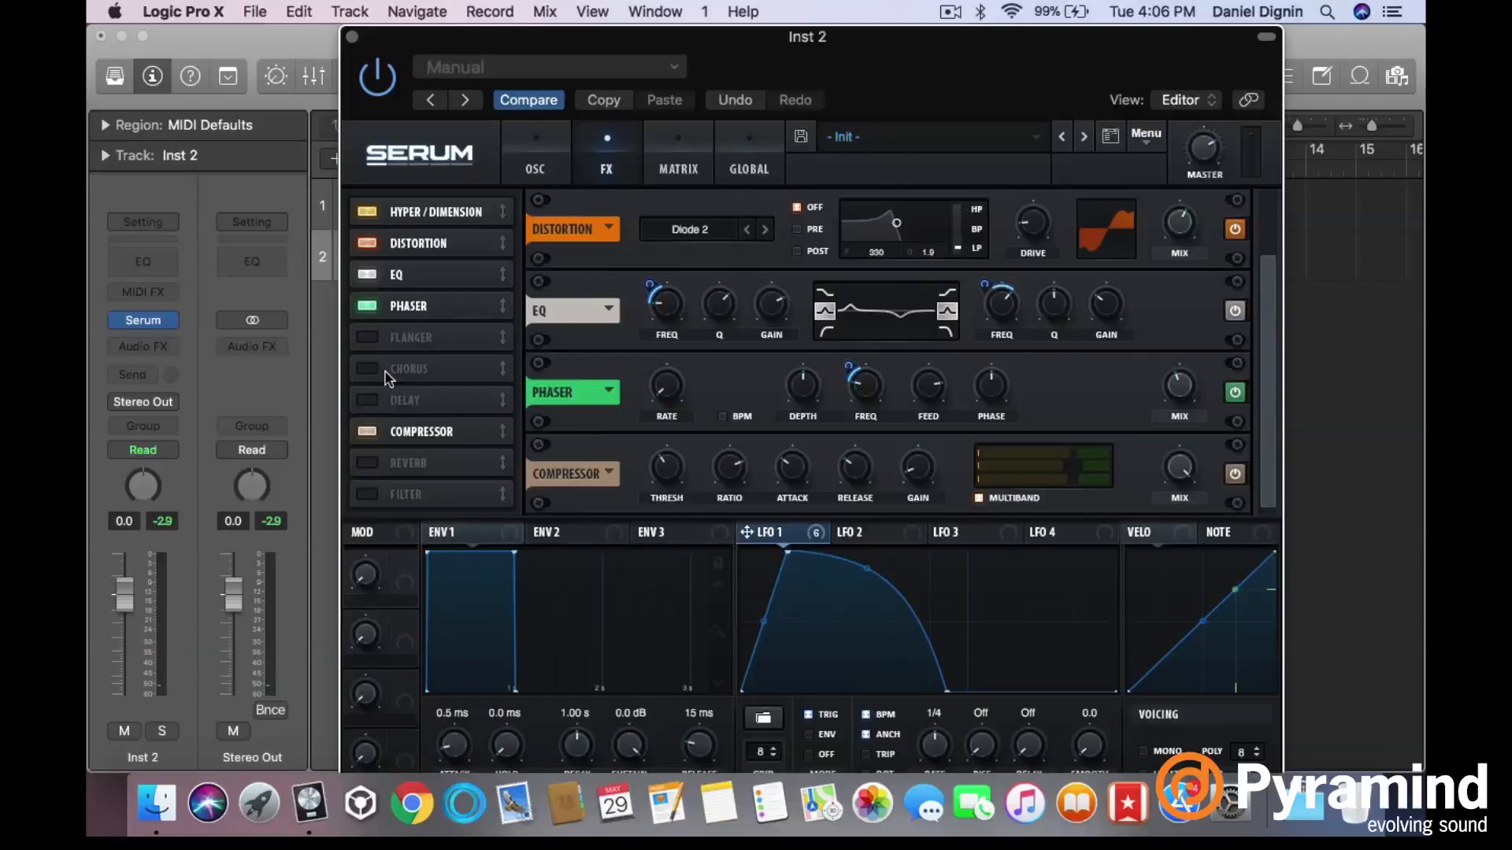
- Enable the Reverb effect, place it ahead of the Compressor in the chain, and reduce its mix
left_click(371, 464)
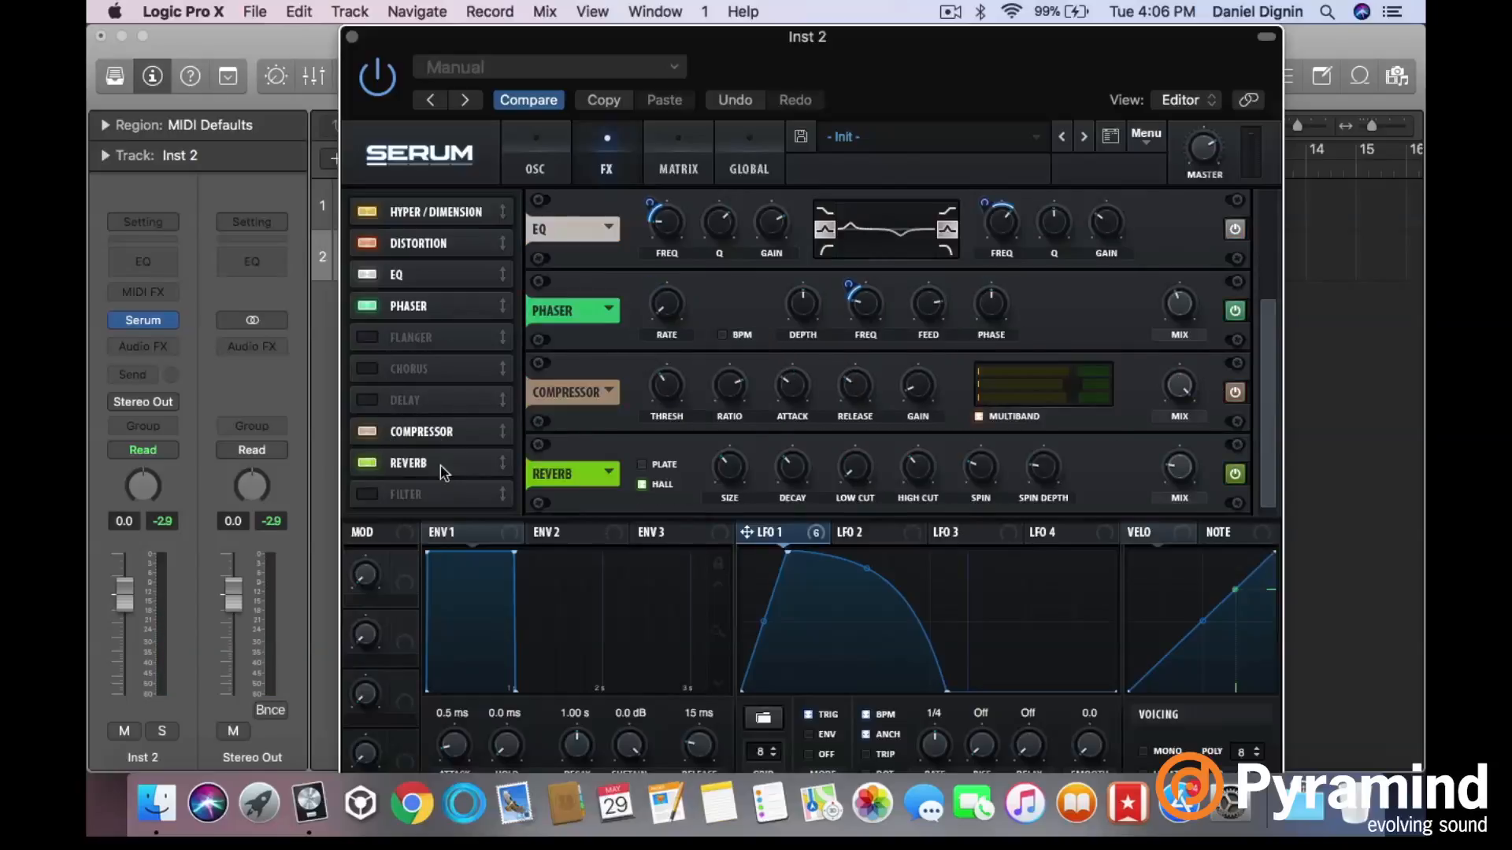
left_click_drag(447, 465, 446, 426)
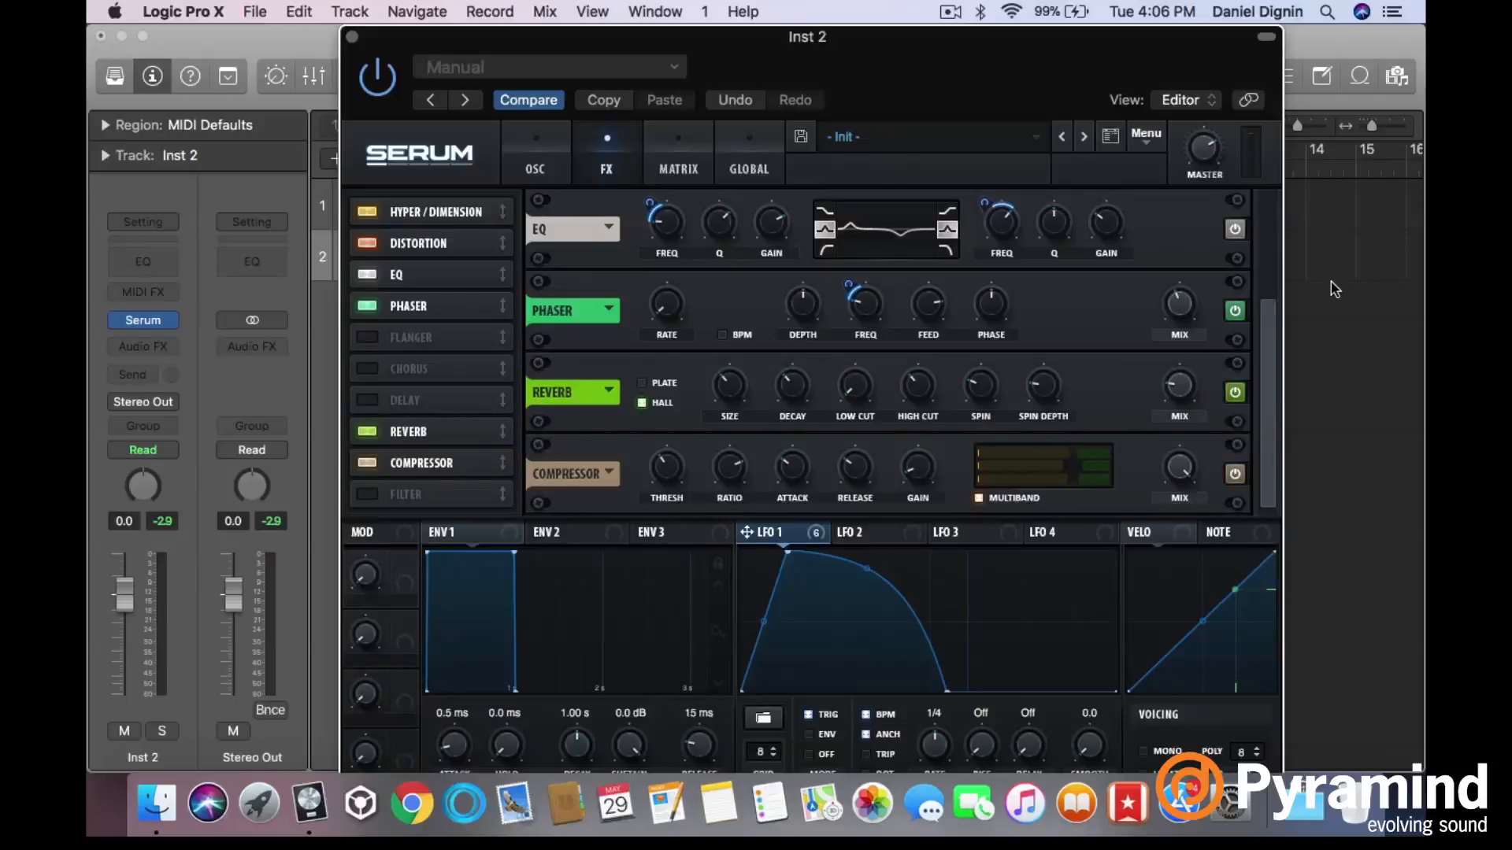
left_click_drag(1179, 385, 1179, 421)
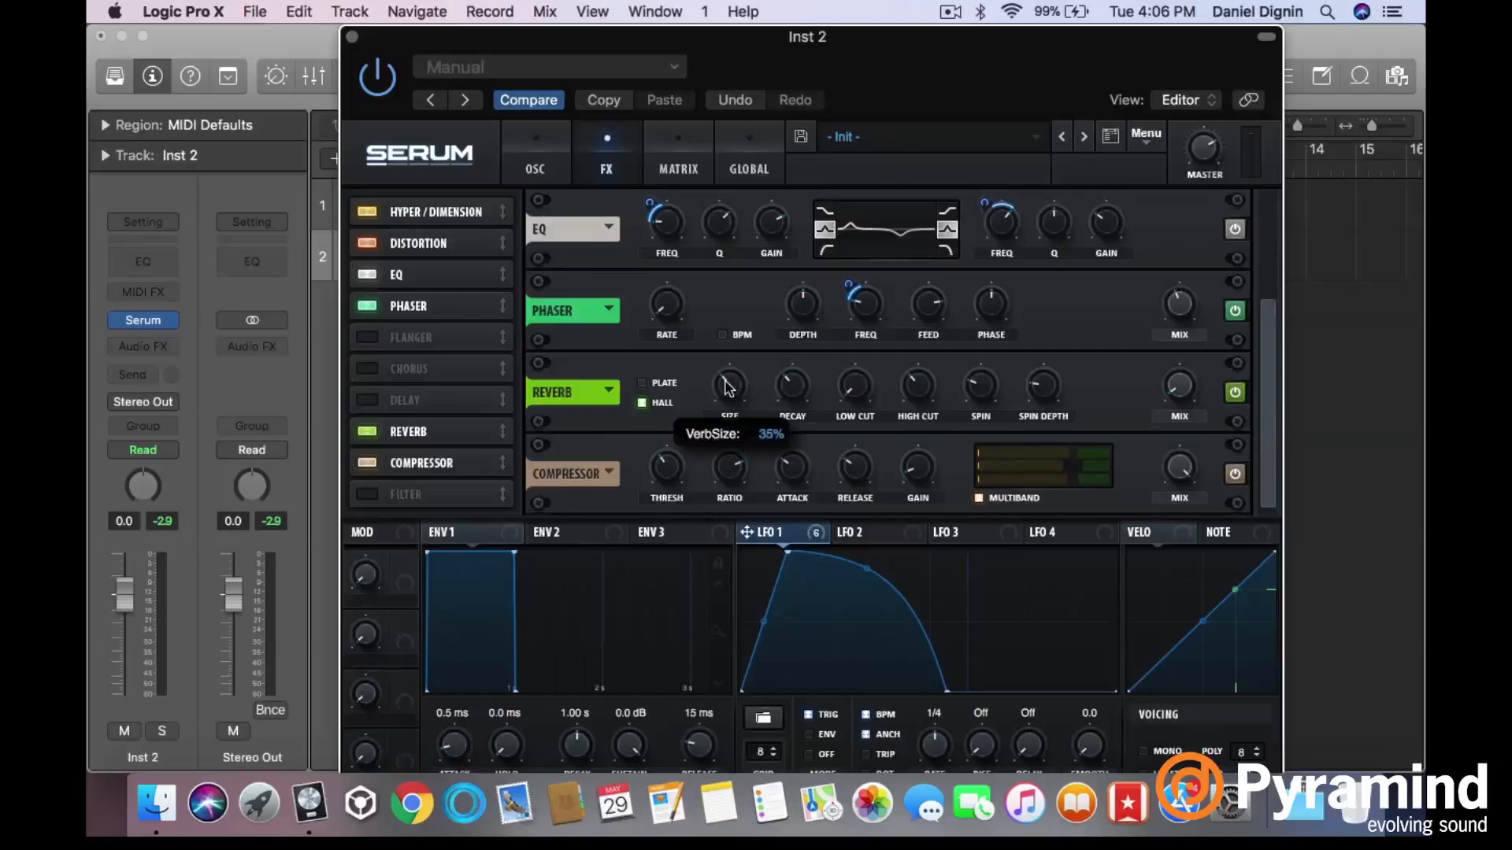
- Raise the Reverb's low cut, shorten its decay and fine-tune its mix
left_click_drag(857, 389, 857, 362)
mouse_move(921, 390)
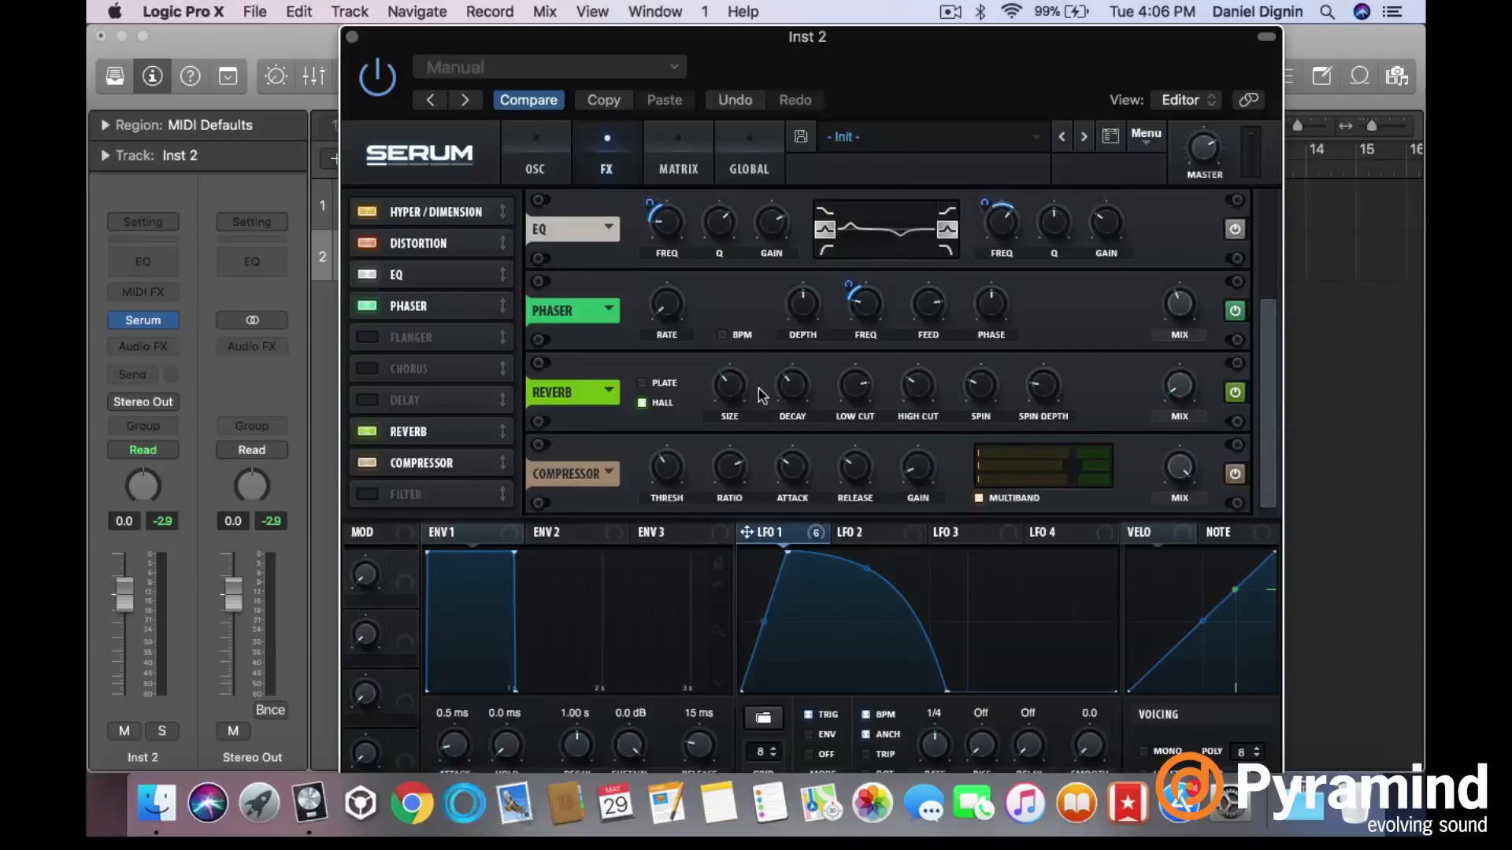
mouse_move(785, 409)
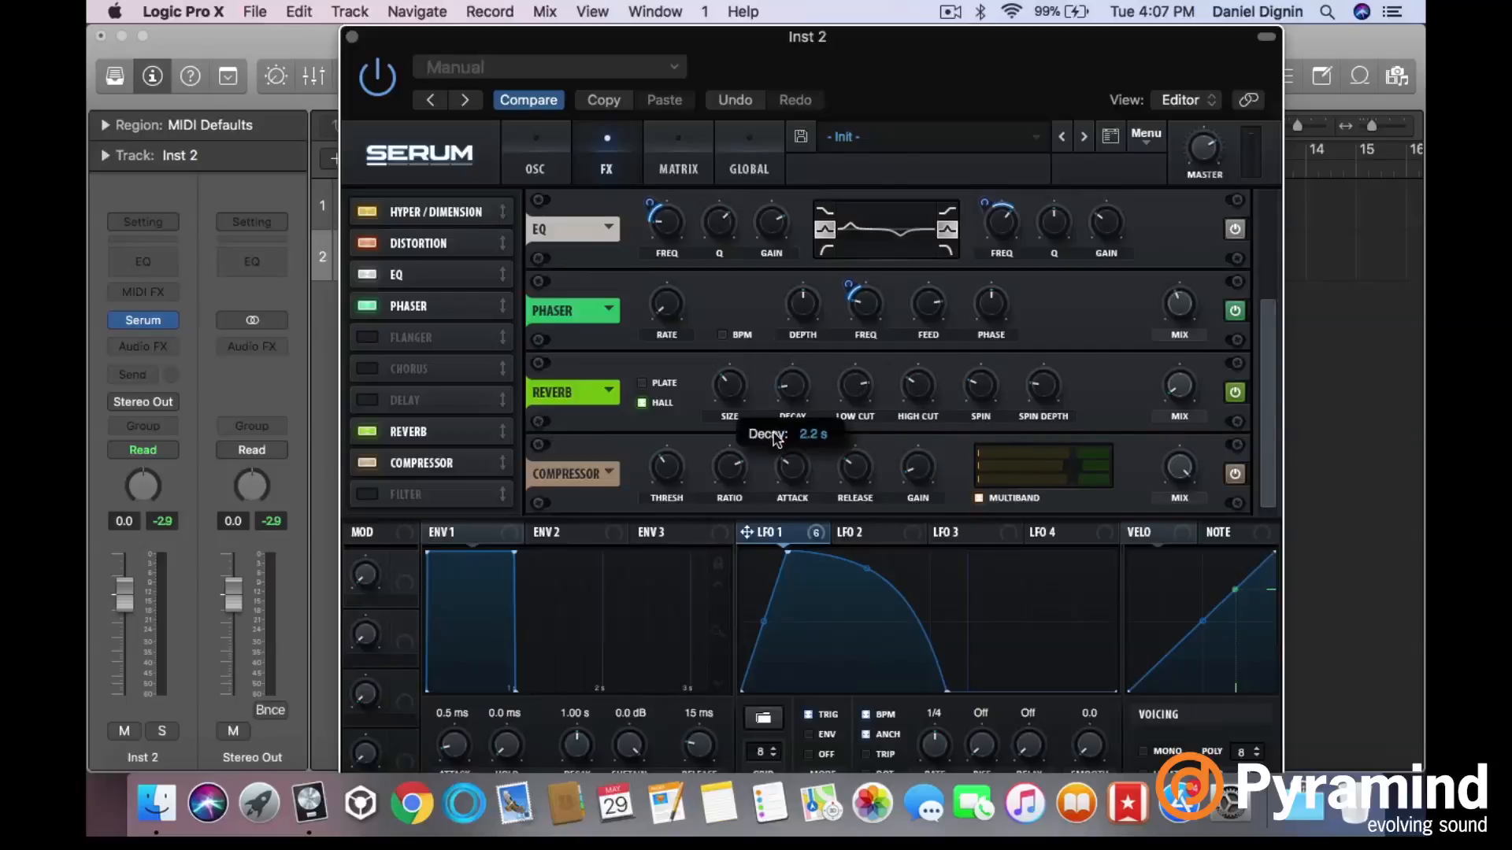
mouse_move(745, 423)
left_click_drag(737, 438, 738, 475)
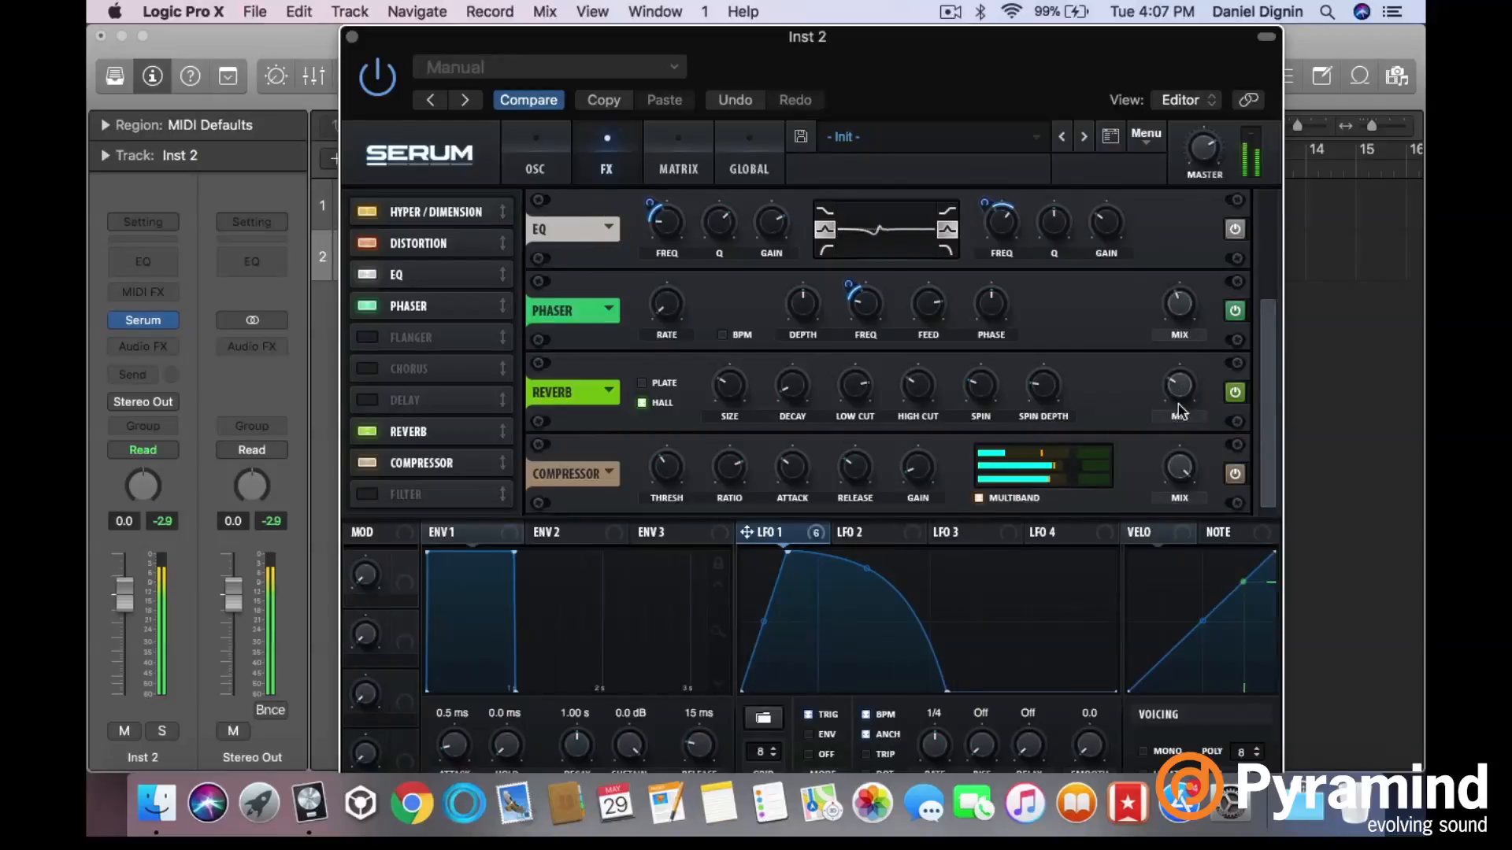
left_click_drag(1176, 381, 1175, 389)
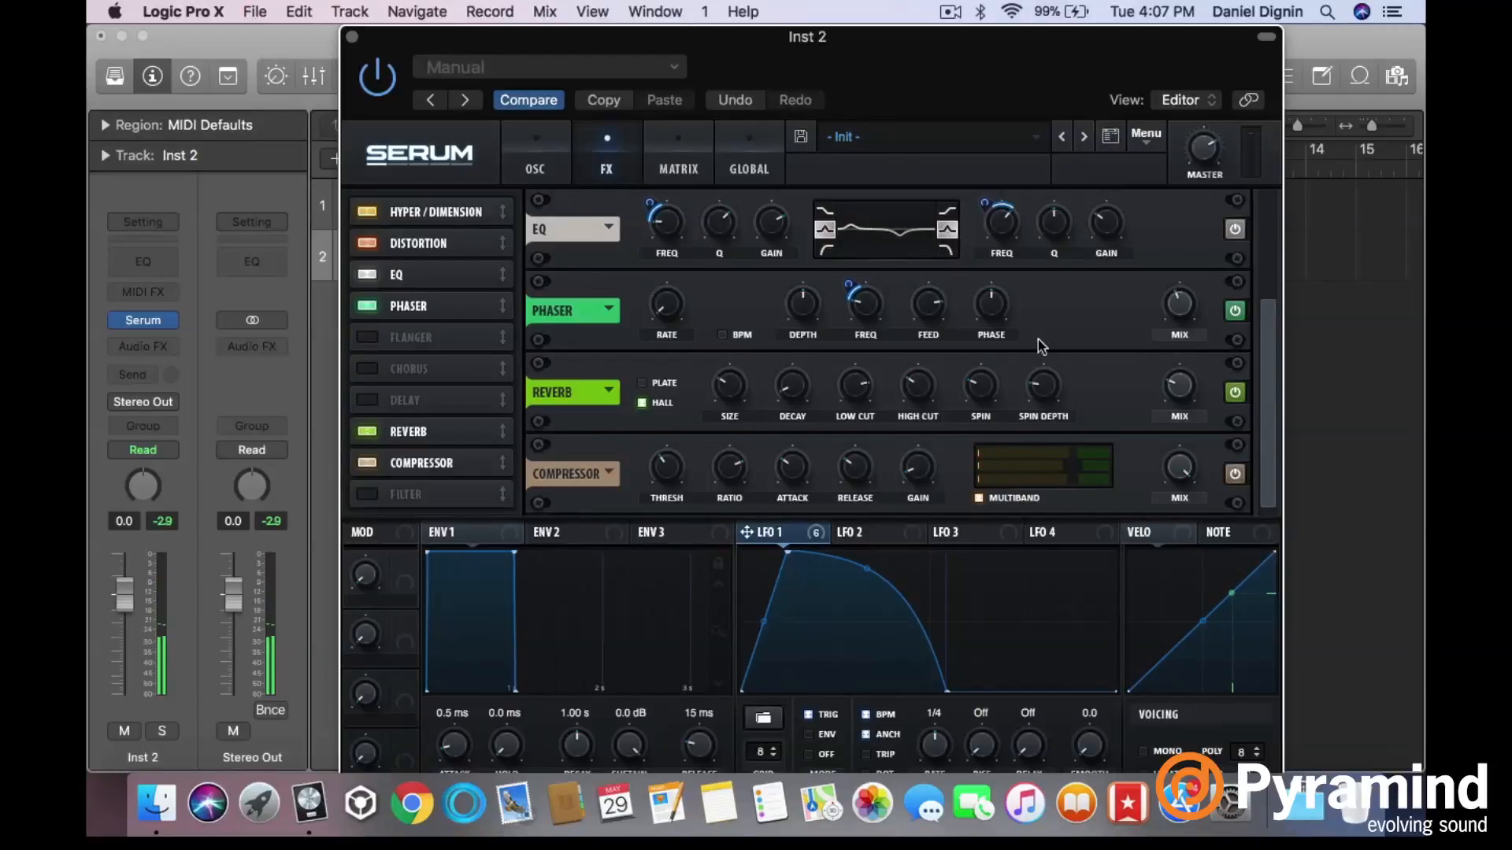
mouse_move(1189, 420)
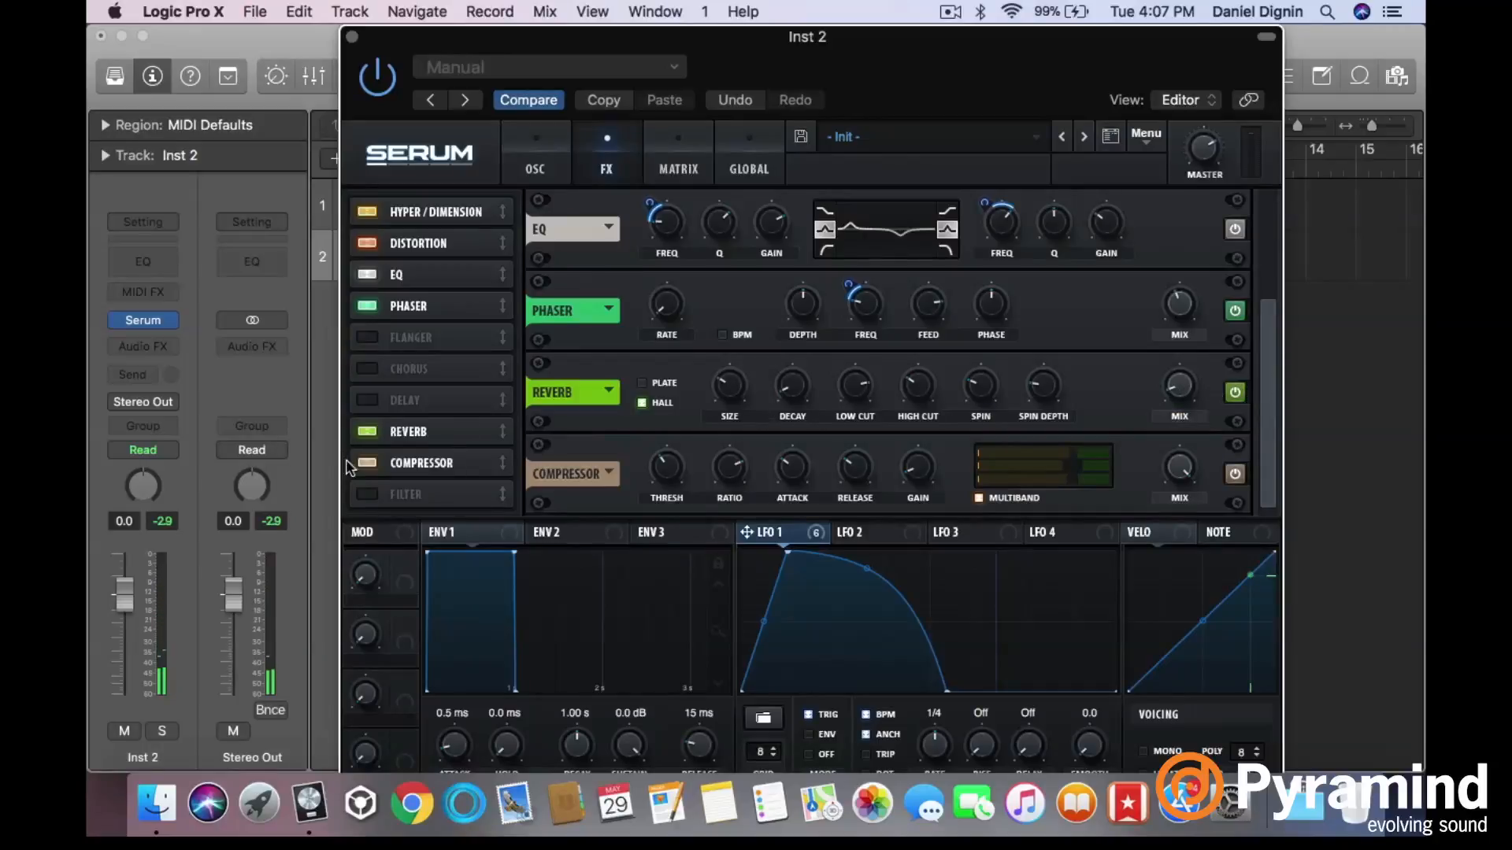
- Enable the effects Filter with a reduced mix and set its type to Reverb from the Misc group
left_click(368, 495)
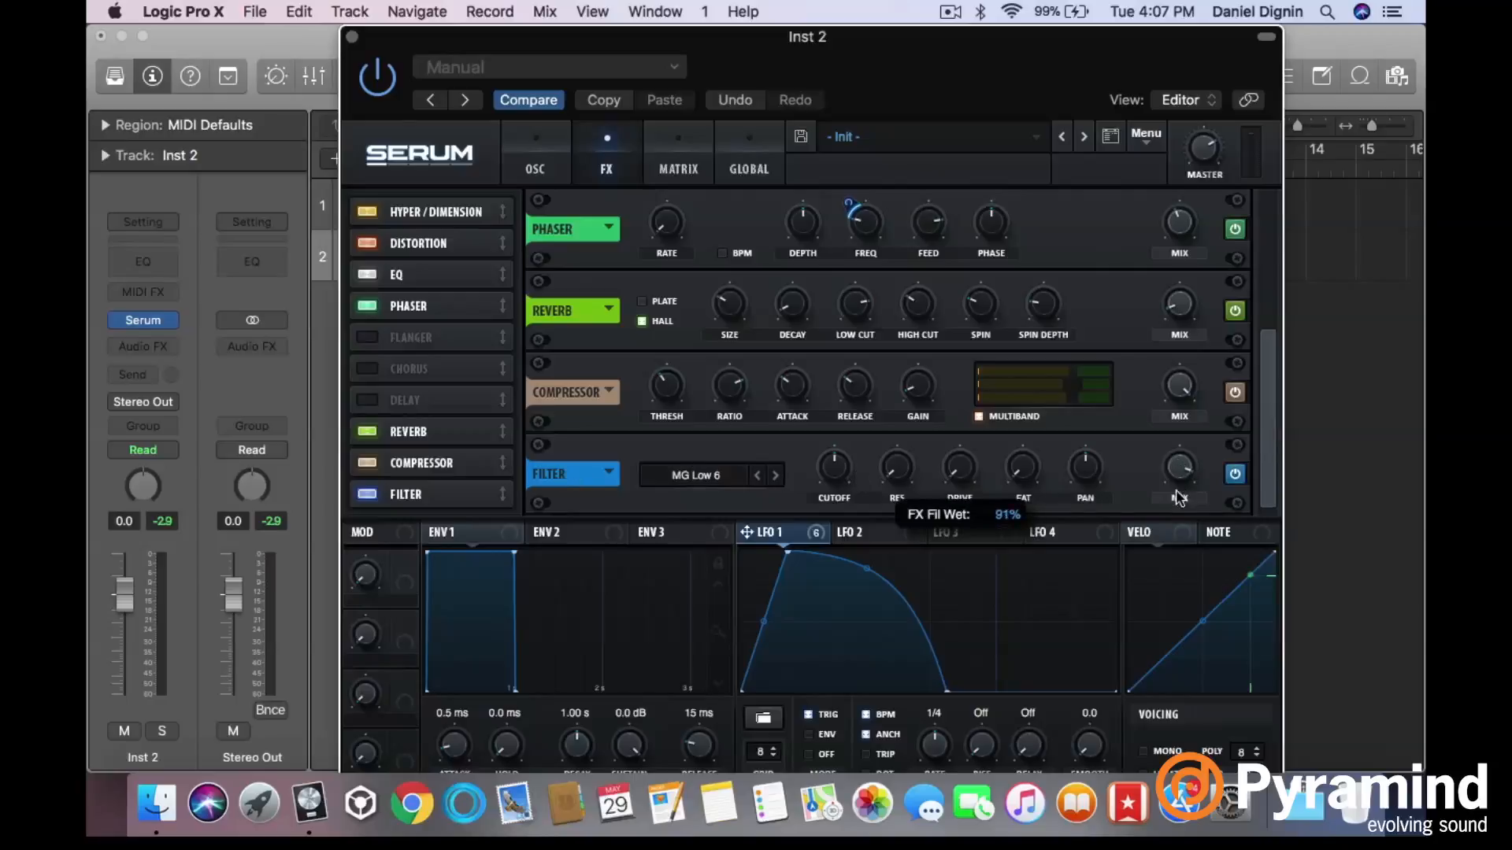
left_click_drag(1182, 471, 1179, 495)
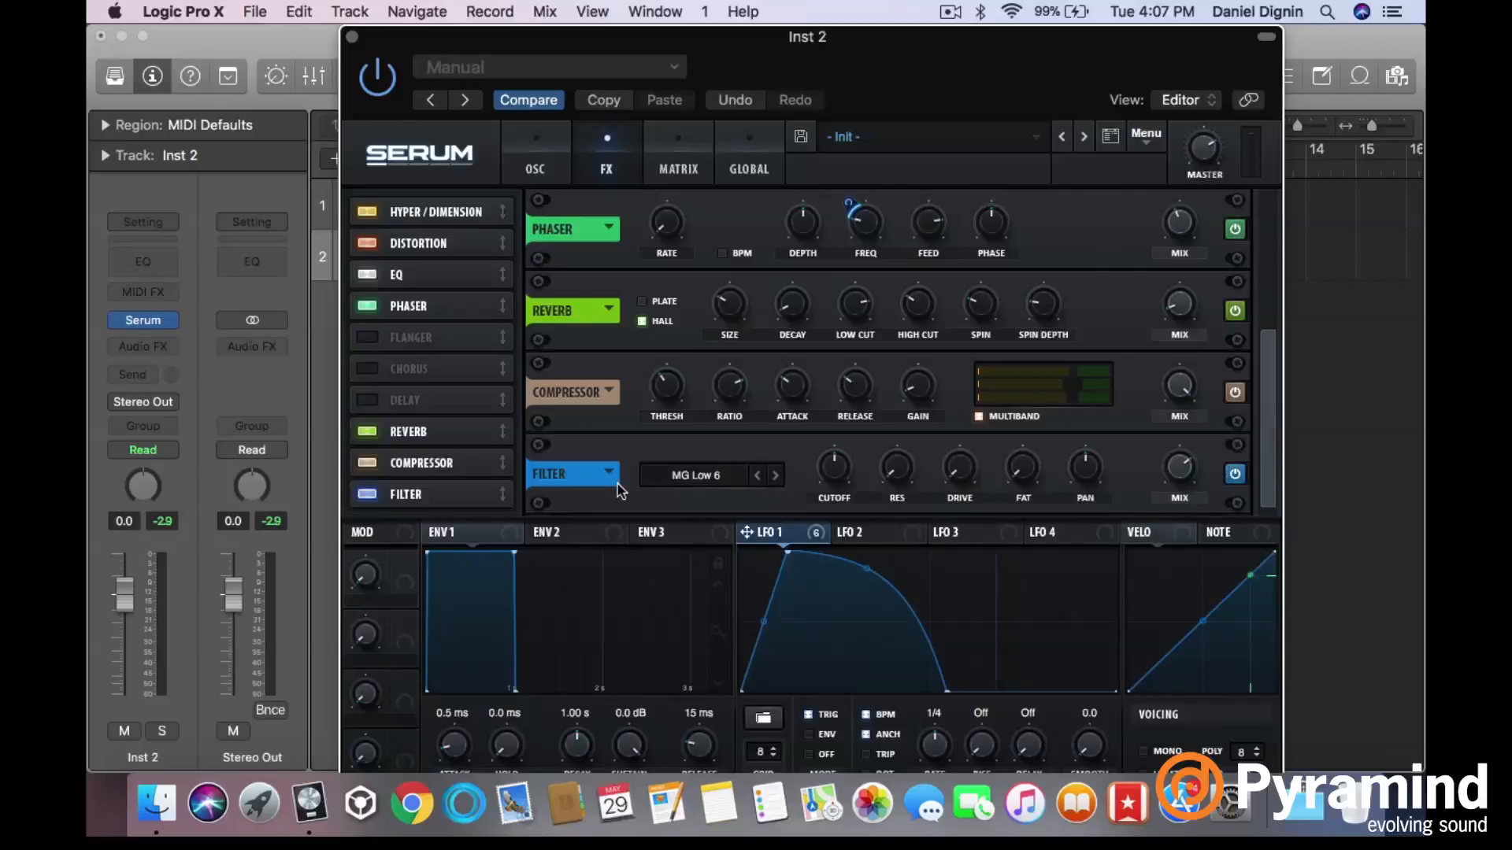
left_click(693, 475)
left_click(709, 447)
left_click(703, 484)
mouse_move(685, 565)
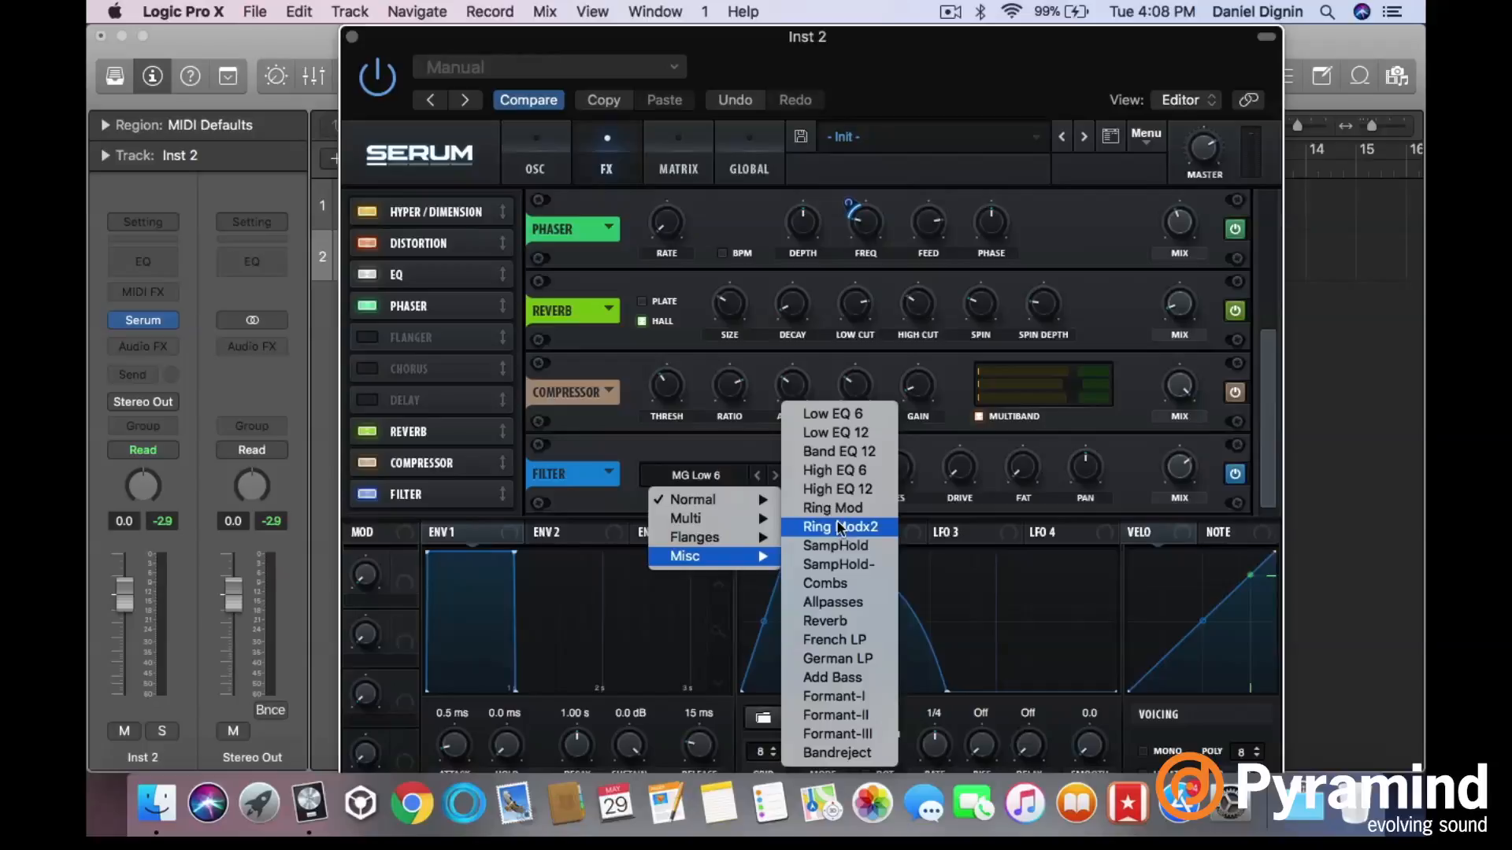
left_click(827, 621)
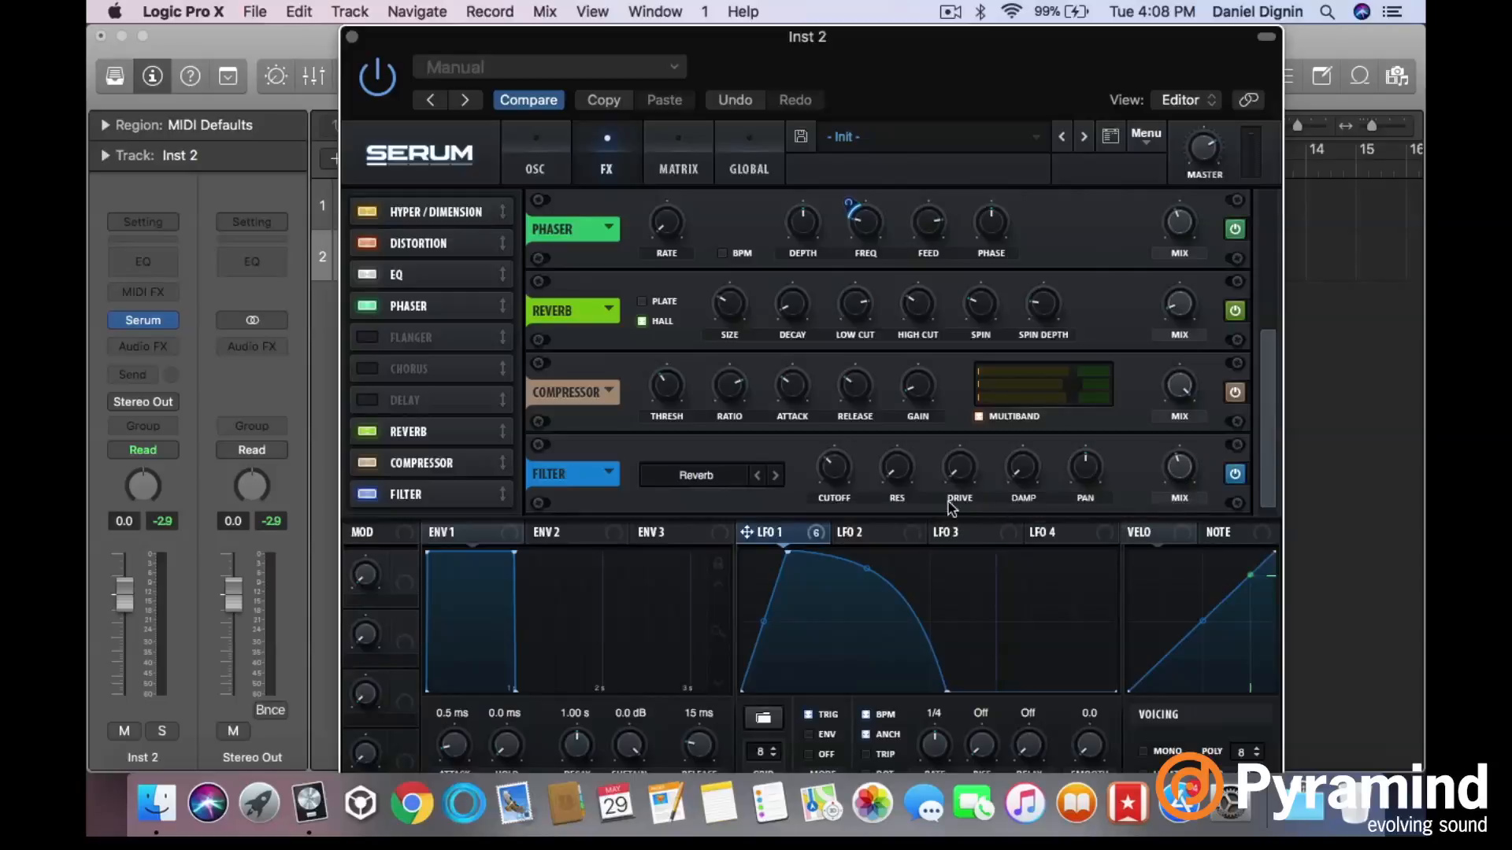
- Raise the effects Filter's resonance and bring its mix up to around half
left_click_drag(896, 473, 892, 410)
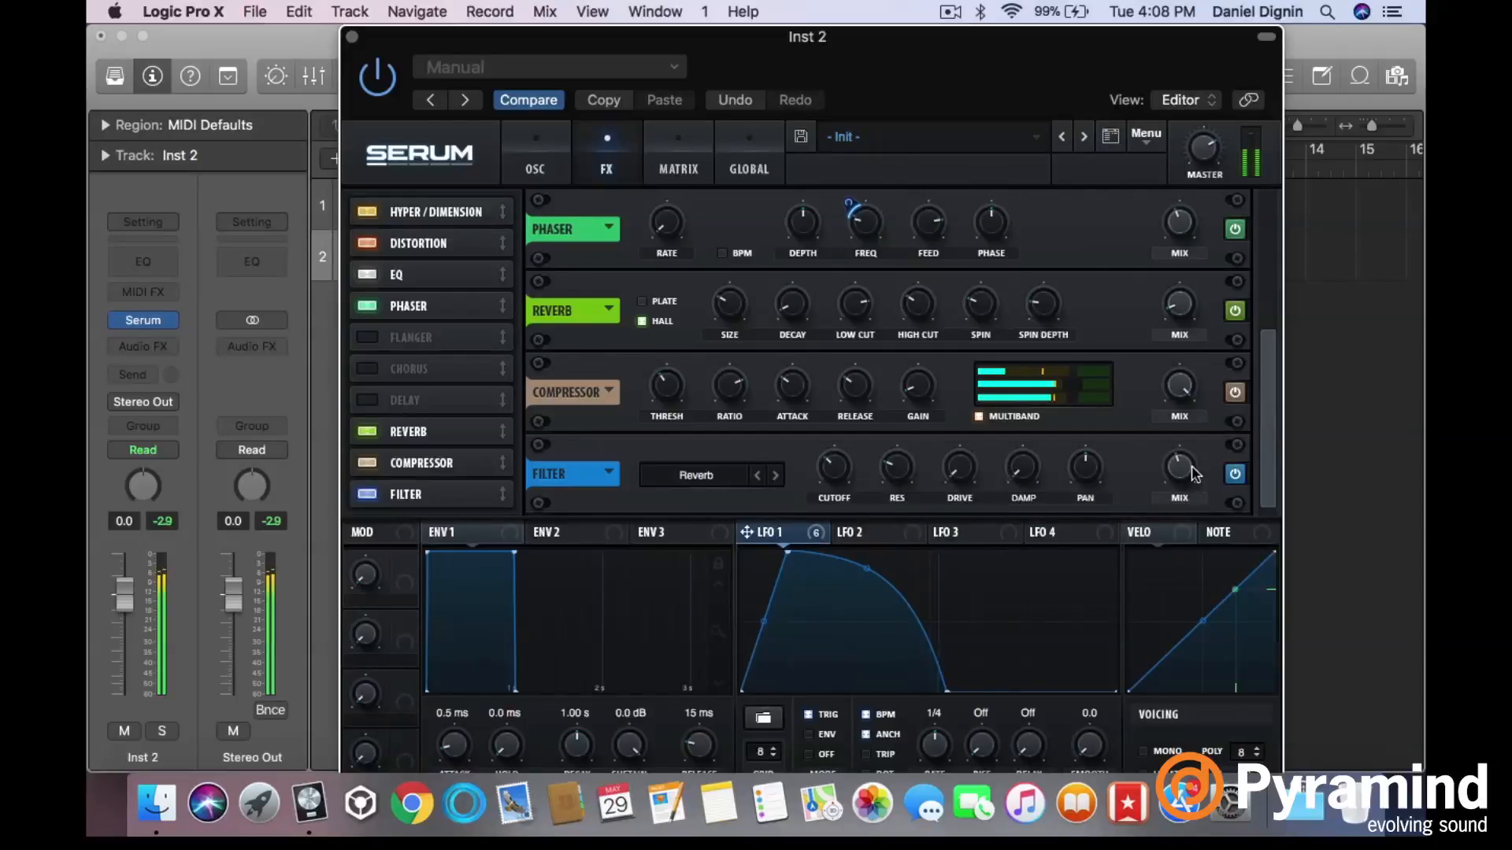
scroll(1180, 478, "up", 3)
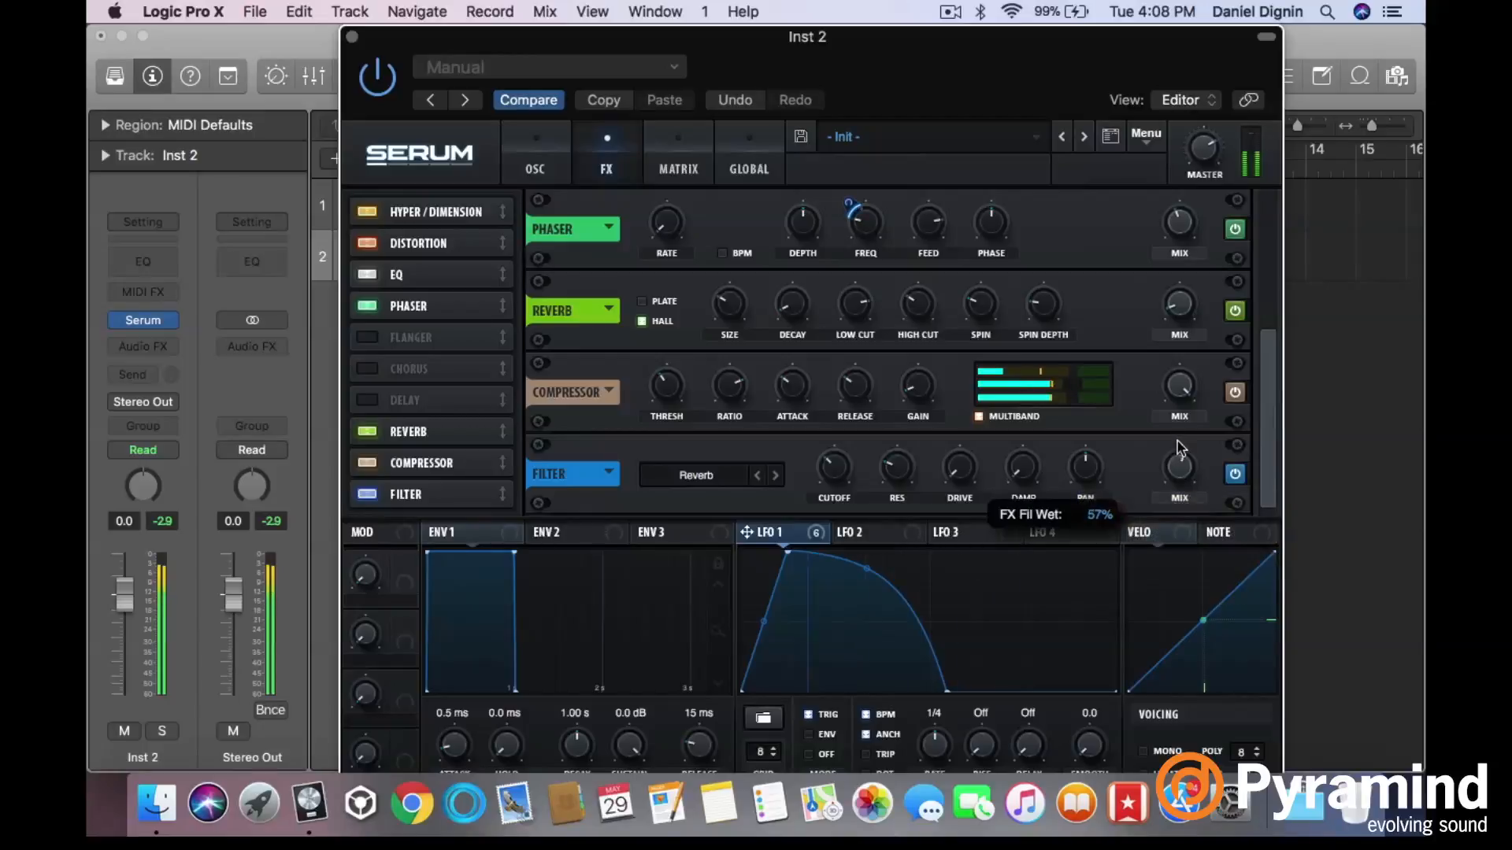
mouse_move(1179, 471)
left_mouse_down()
mouse_move(1179, 485)
mouse_move(1183, 466)
left_mouse_up()
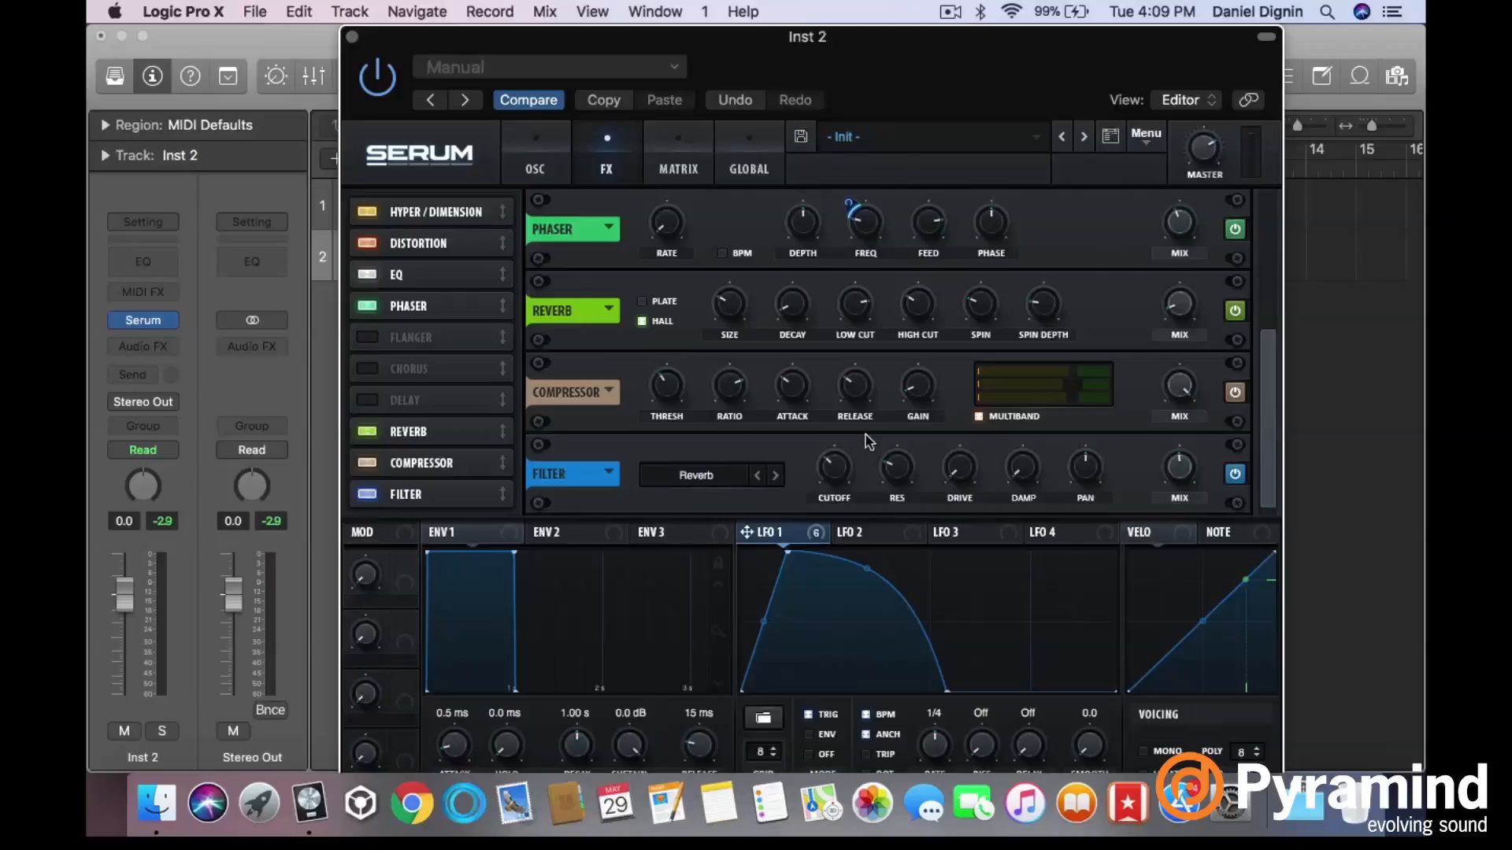
- Try the effects Filter's cutoff at its minimum and compare the sound with the Reverb bypassed
mouse_move(837, 470)
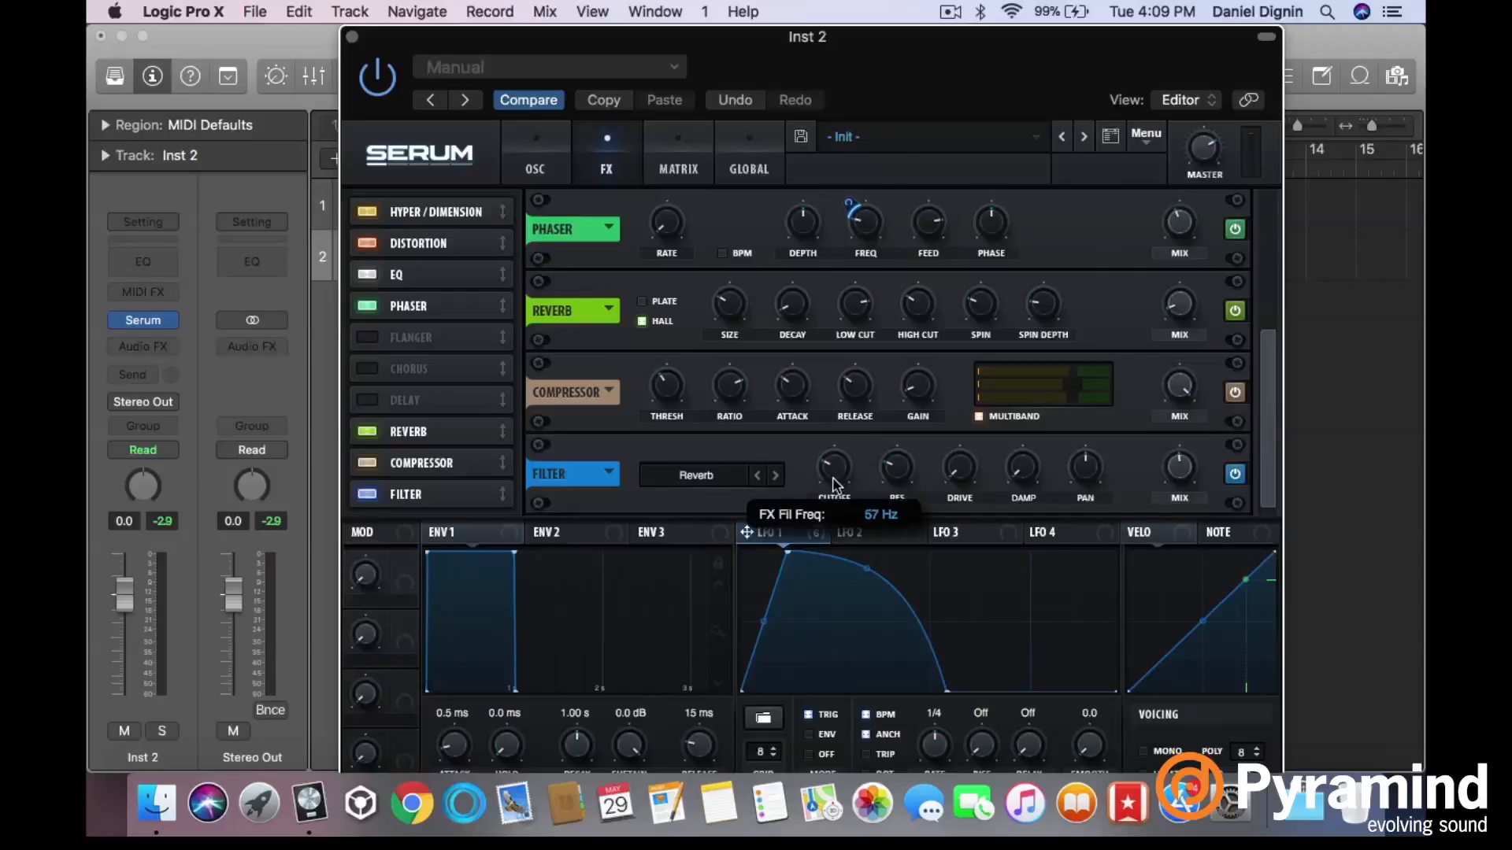
left_click_drag(834, 475, 824, 553)
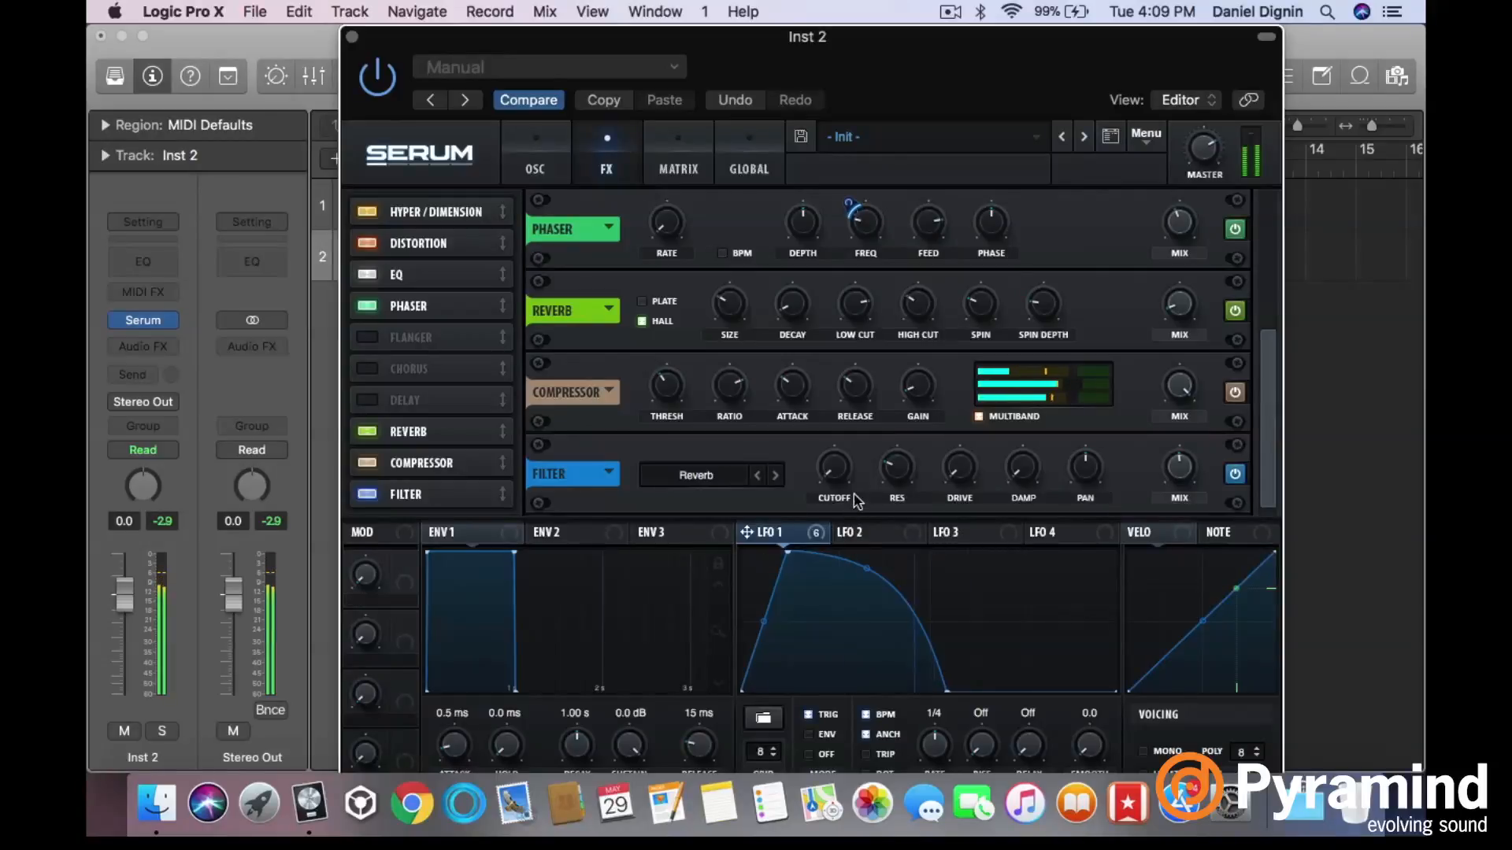
left_click(1235, 310)
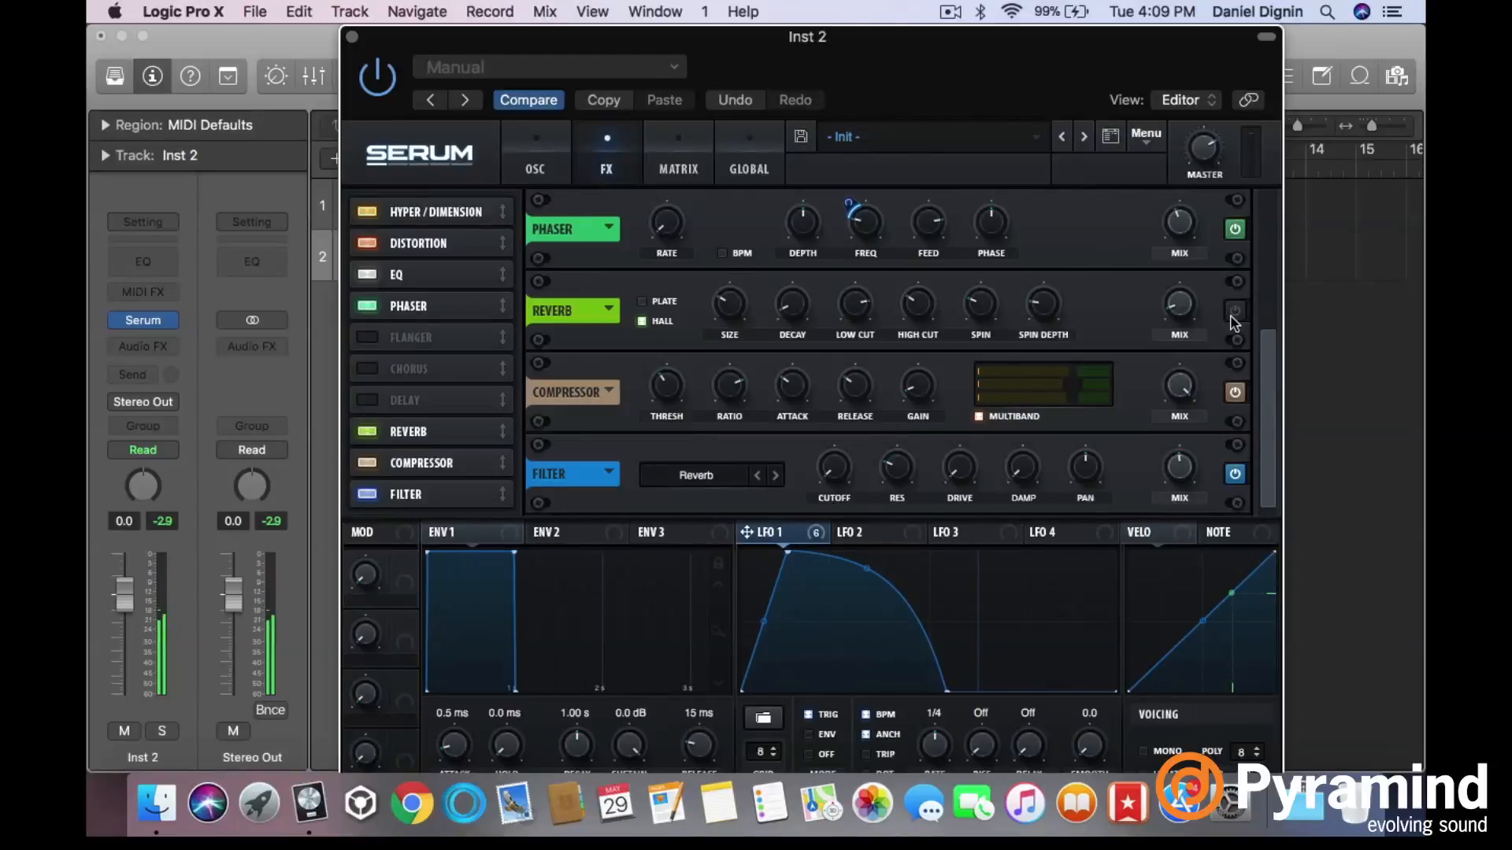
left_click(1234, 311)
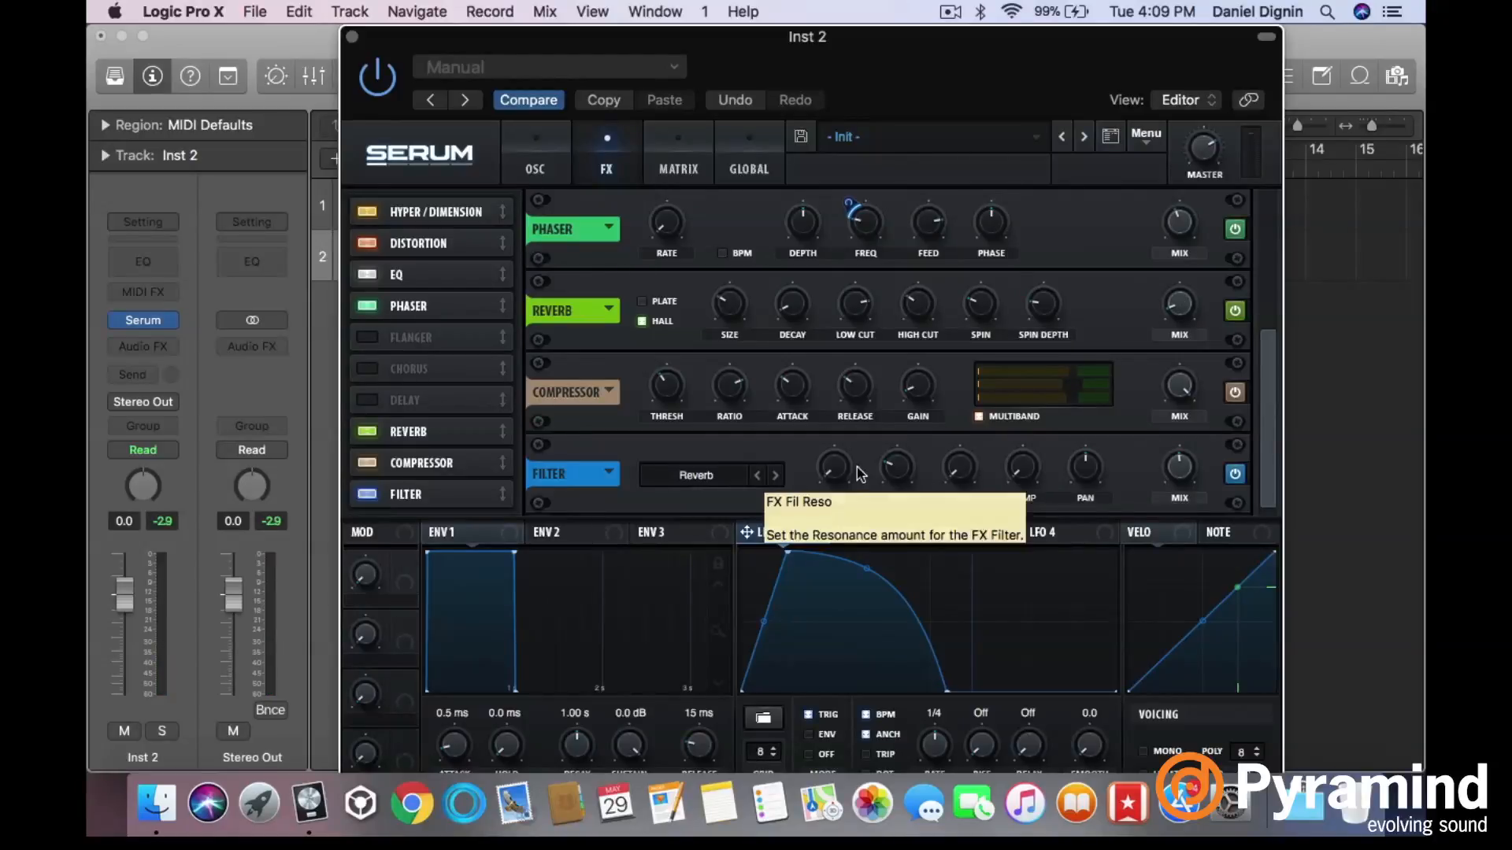
- Set the effects Filter's cutoff to about 40 Hz and reduce its mix
mouse_move(839, 463)
left_mouse_down()
mouse_move(832, 416)
mouse_move(826, 447)
left_mouse_up()
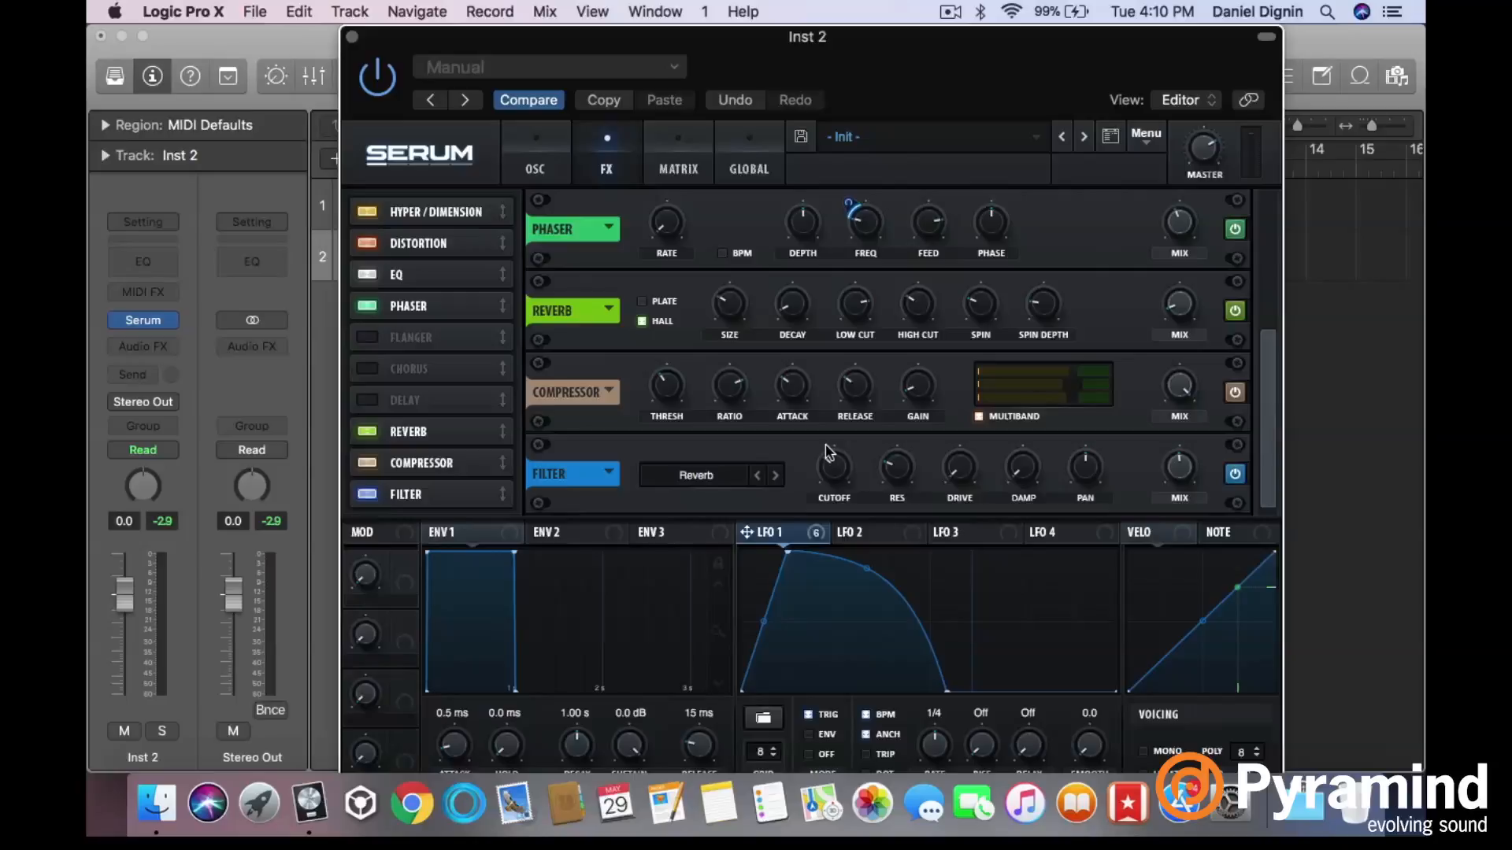
mouse_move(827, 452)
left_mouse_down()
mouse_move(825, 475)
mouse_move(839, 471)
left_mouse_up()
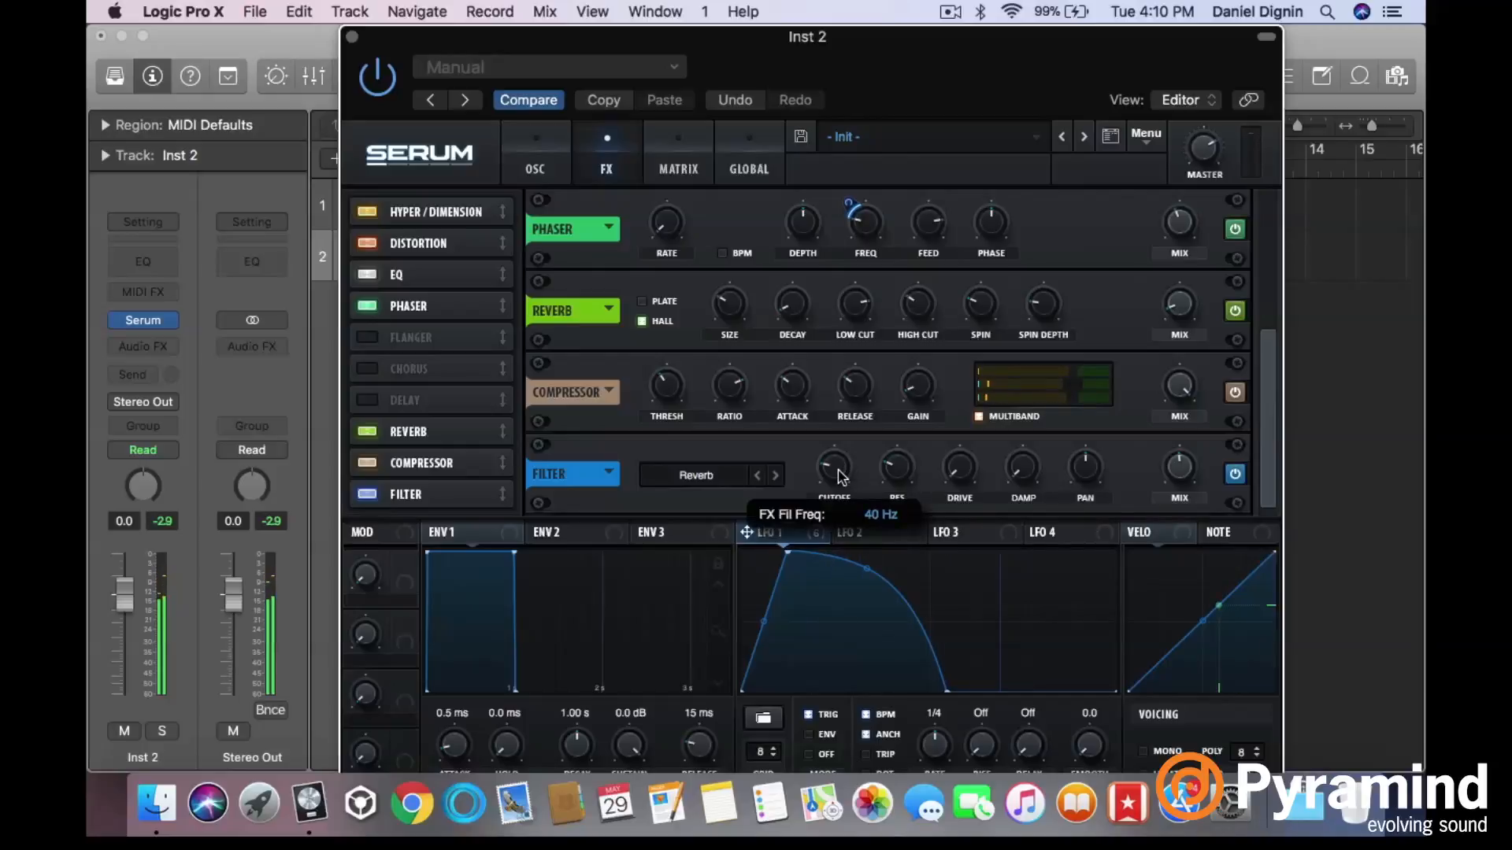
left_click_drag(1191, 473, 1182, 484)
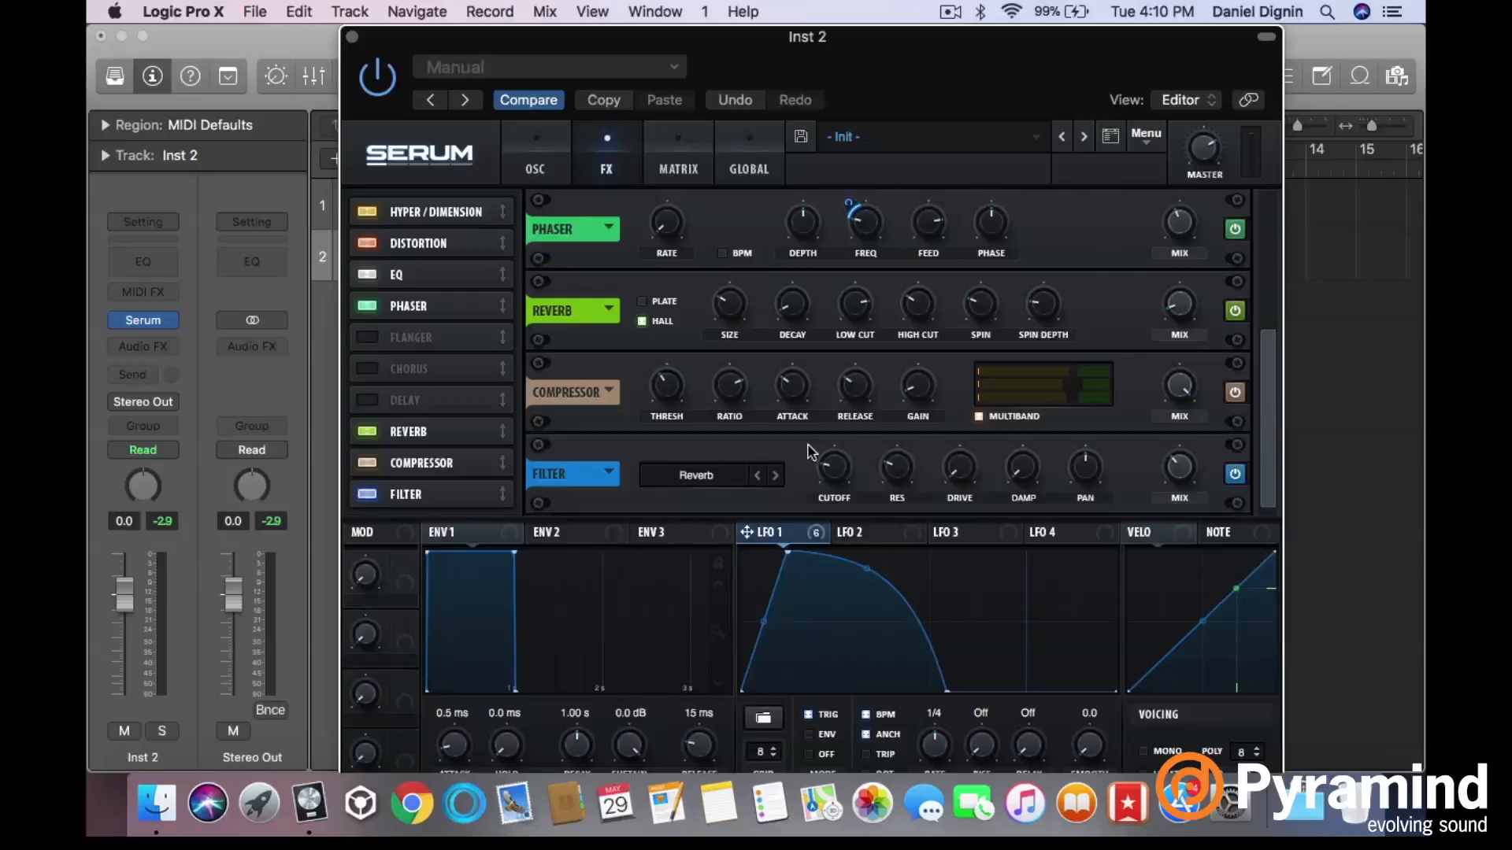
- Raise the Band 12 filter's cutoff slightly alongside the oscillators
left_click_drag(1264, 425, 1268, 277)
left_click(536, 152)
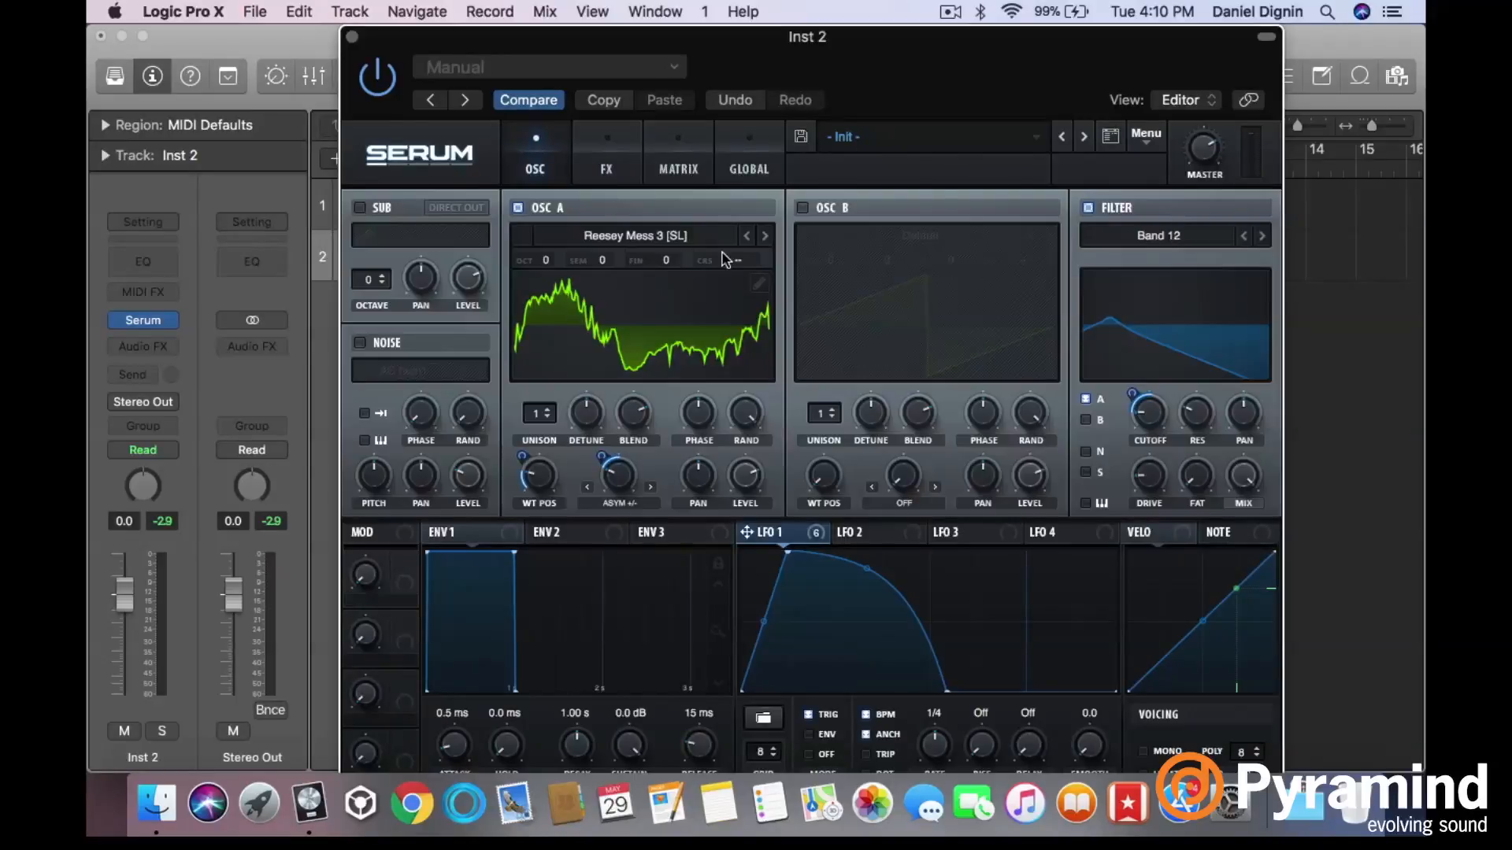
mouse_move(1149, 411)
left_mouse_down()
mouse_move(1148, 394)
mouse_move(1147, 413)
left_mouse_up()
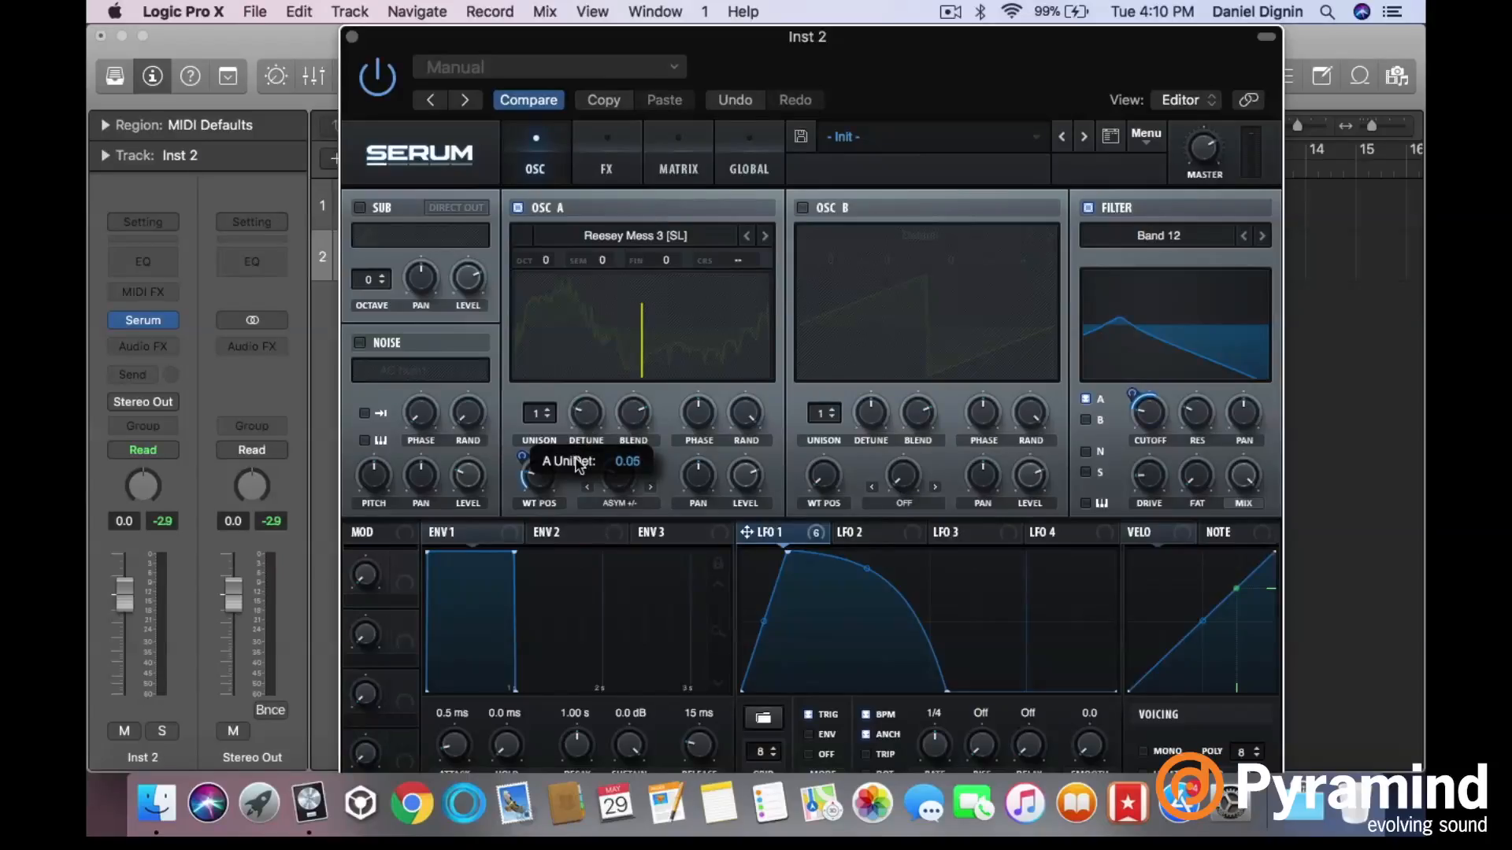
left_click_drag(578, 465, 579, 465)
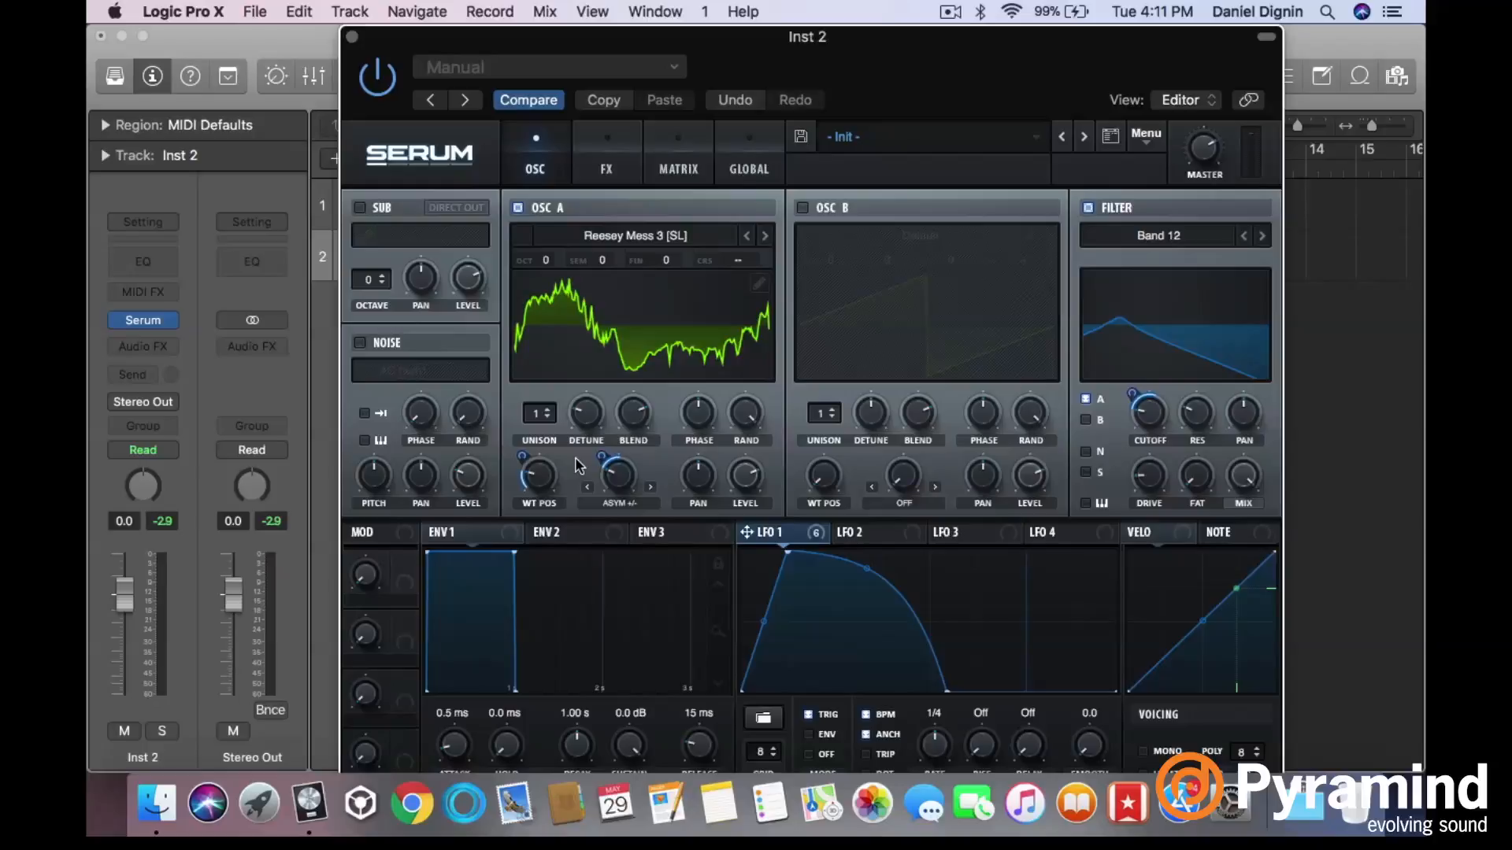
left_click(587, 151)
left_click(539, 155)
left_click(612, 171)
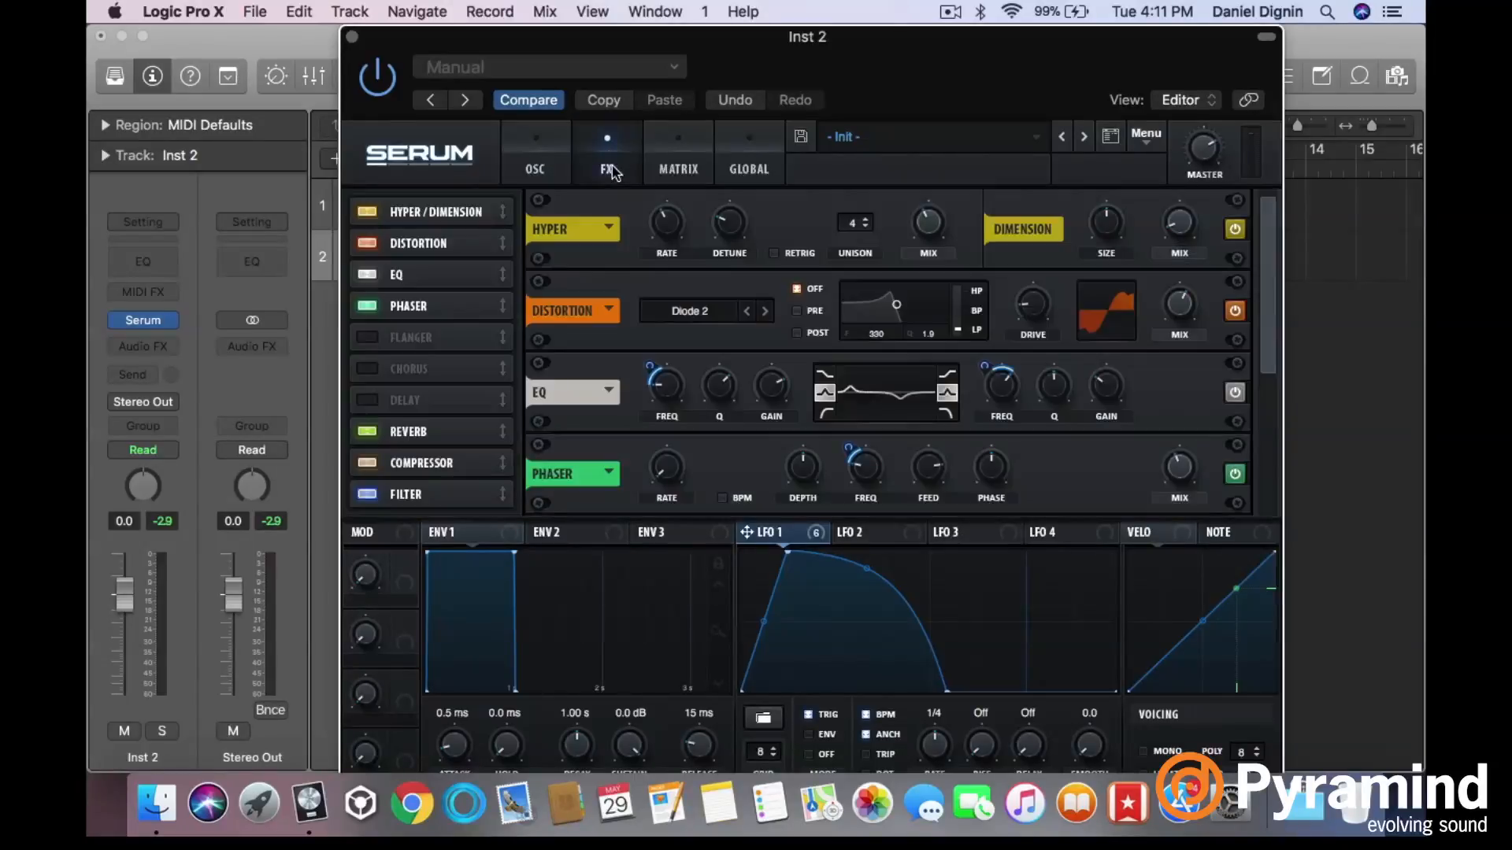
left_click(546, 161)
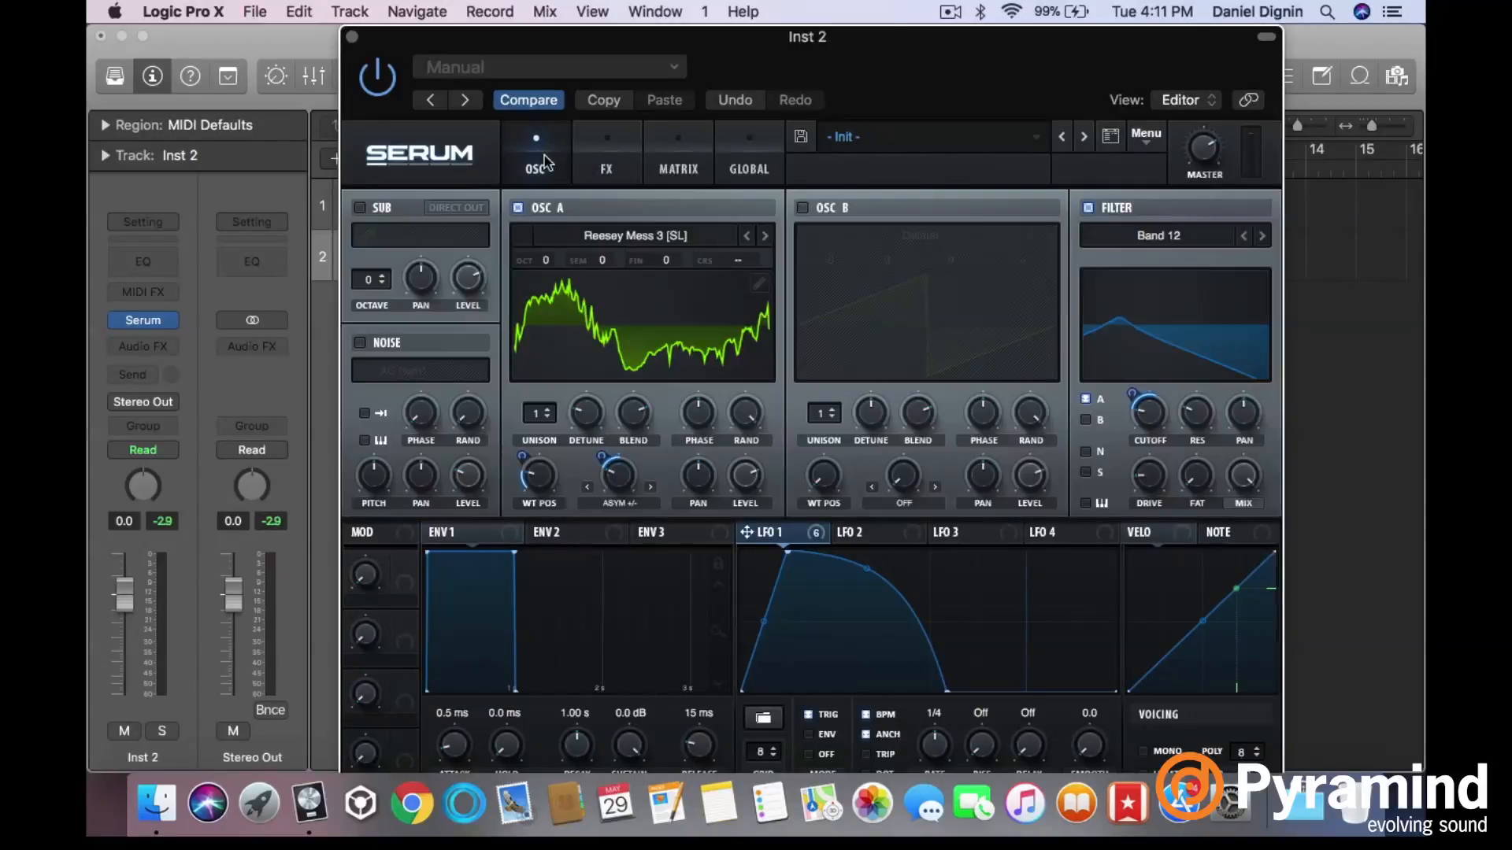
- Set oscillator A's unison to 5 voices and adjust its detune amount
left_click(549, 410)
left_click(549, 411)
left_click(550, 410)
left_click(550, 410)
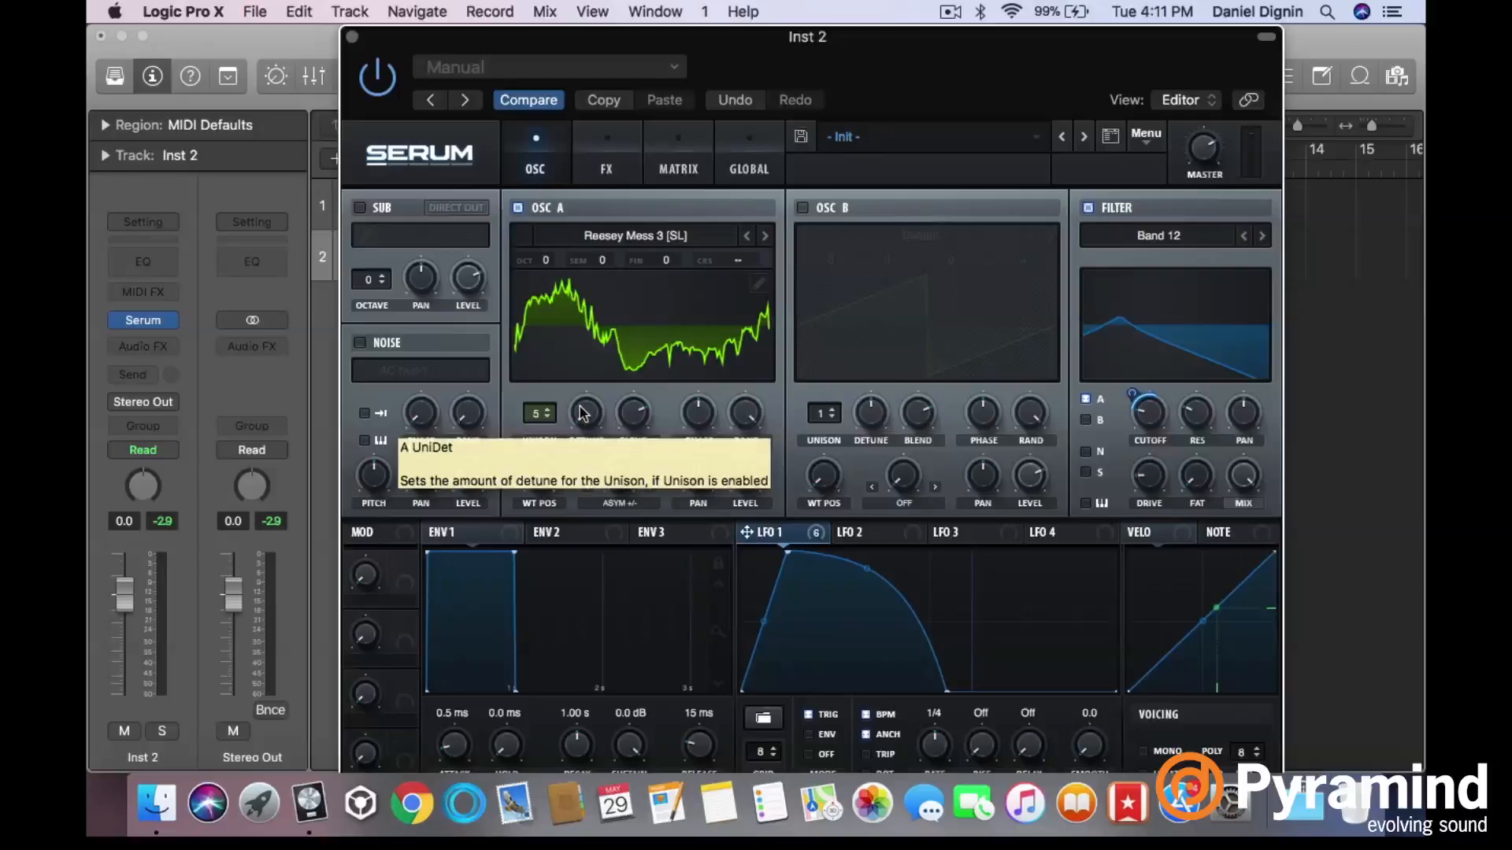
left_click_drag(583, 414, 591, 374)
left_click_drag(587, 434, 584, 419)
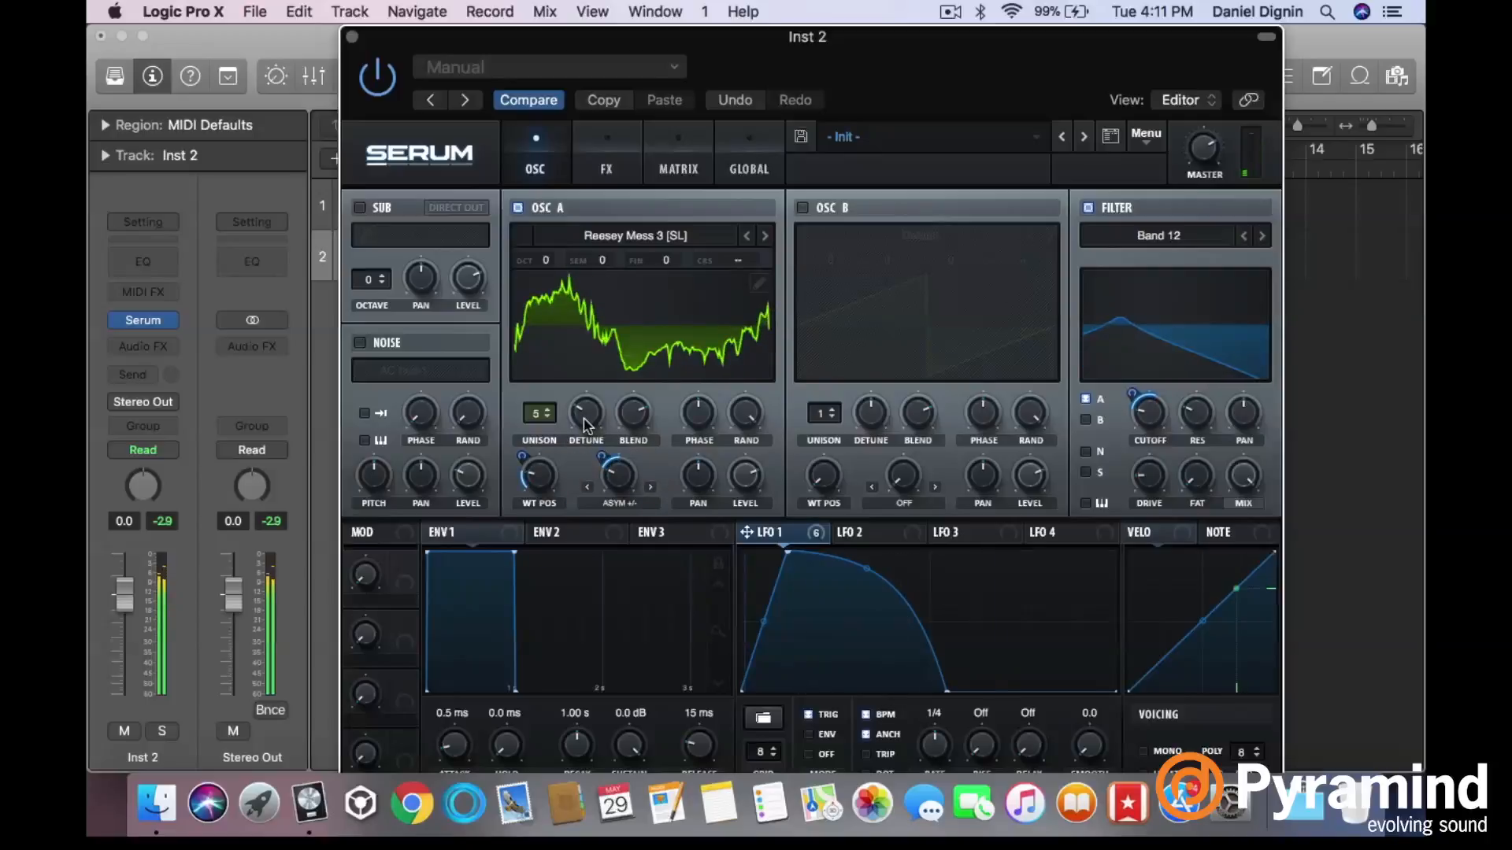
left_click_drag(586, 426, 585, 427)
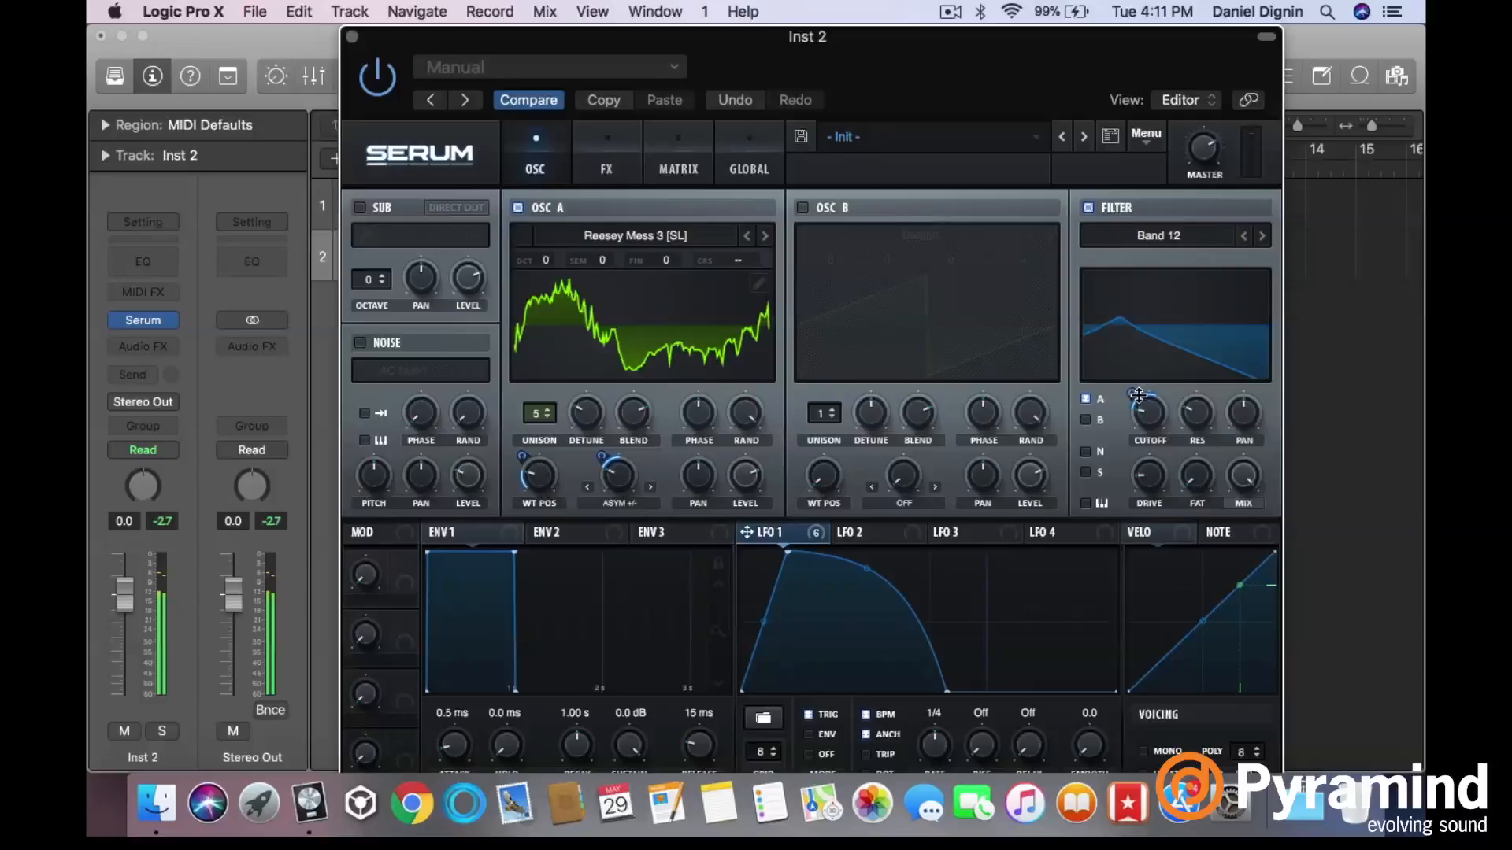
- Adjust the LFO 1 modulation amount on the Band 12 filter's cutoff
left_click_drag(1134, 395, 1132, 401)
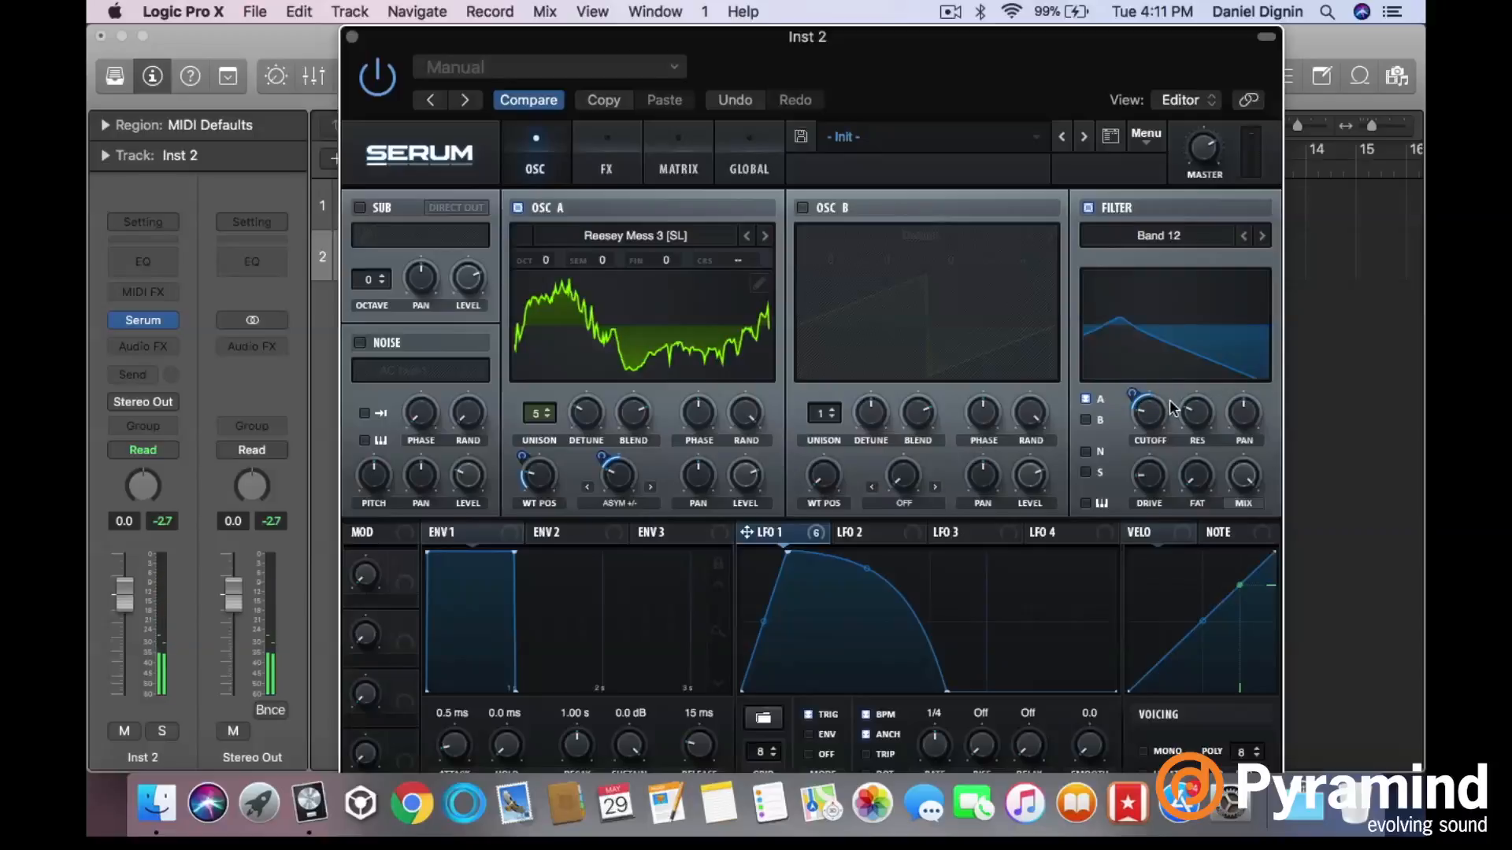